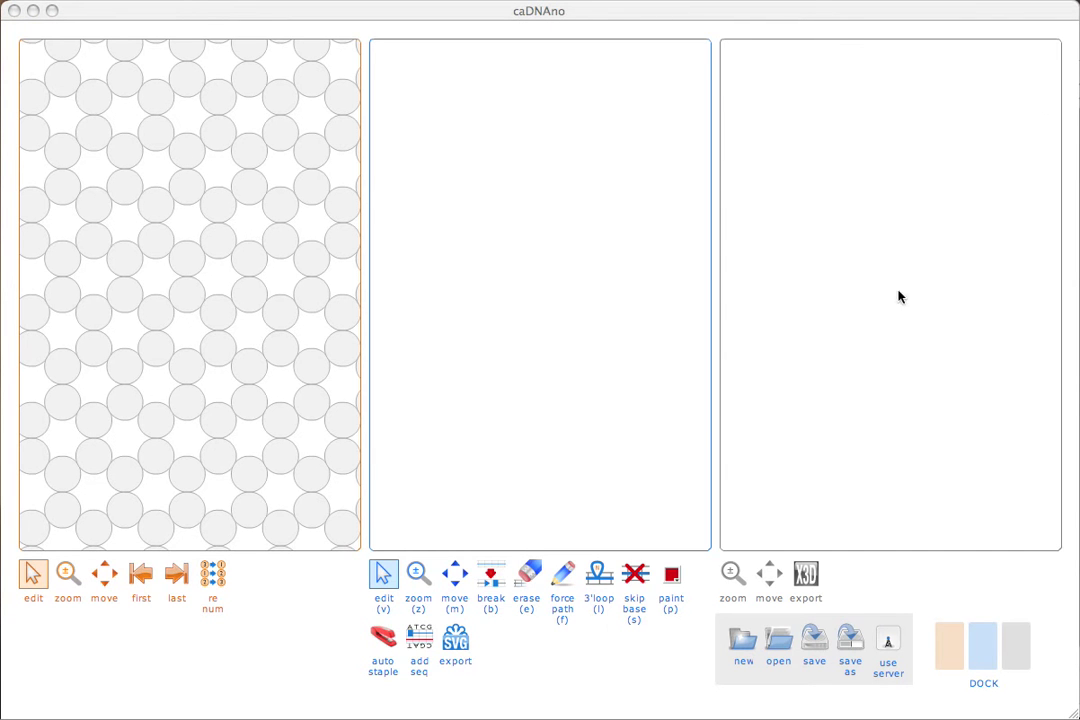
- Add helices 0–5 on six adjacent honeycomb lattice circles, then close the 3D view
left_click(952, 647)
left_click(952, 647)
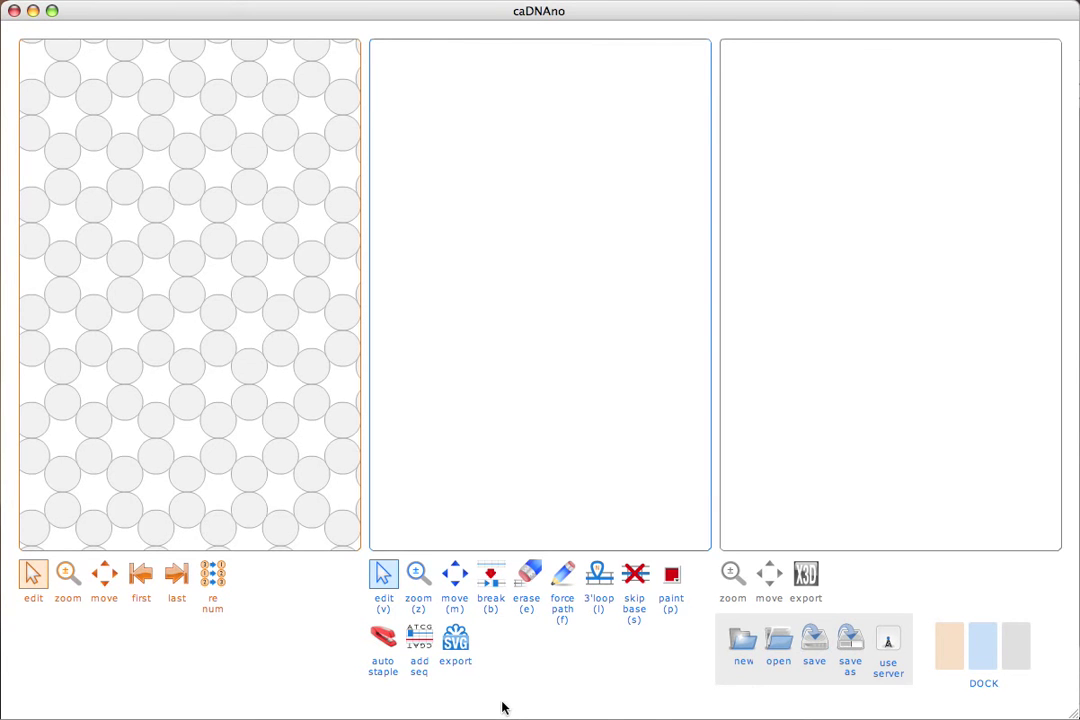
left_click(182, 192)
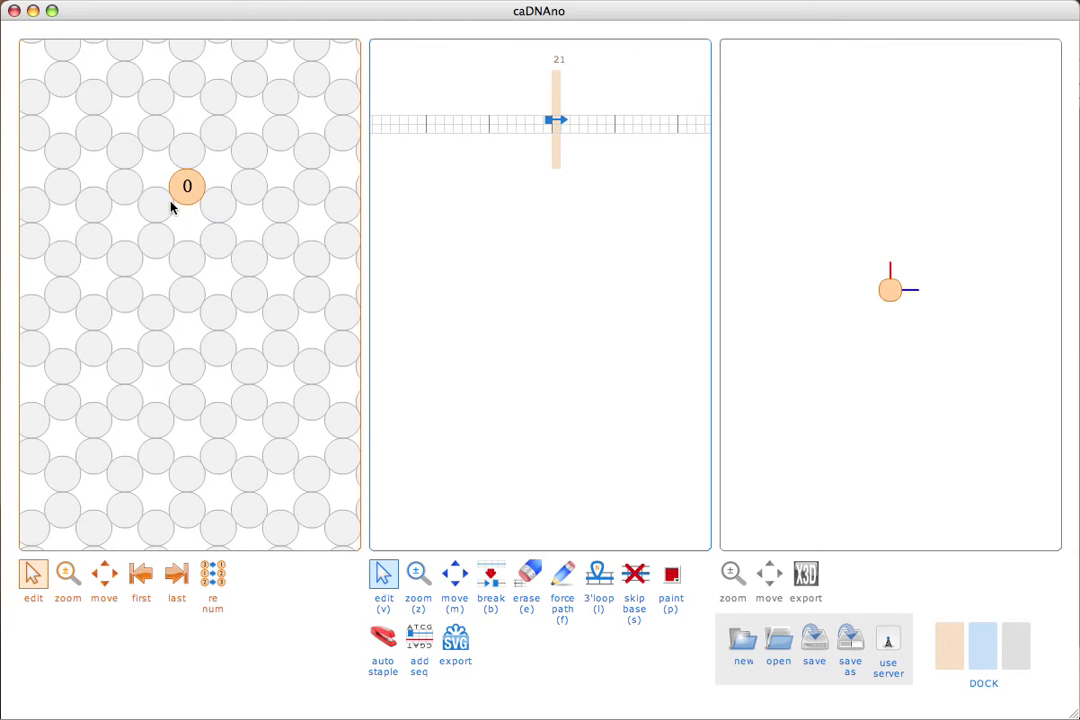
left_click(157, 204)
left_click(157, 240)
left_click(187, 258)
left_click(219, 234)
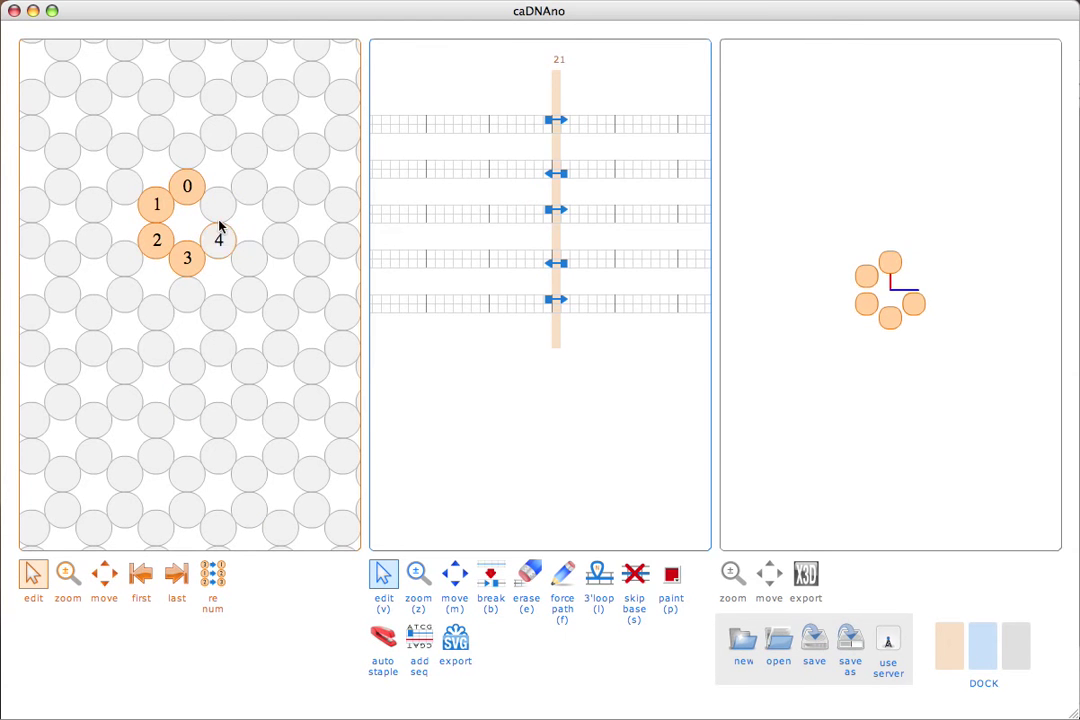
left_click(221, 212)
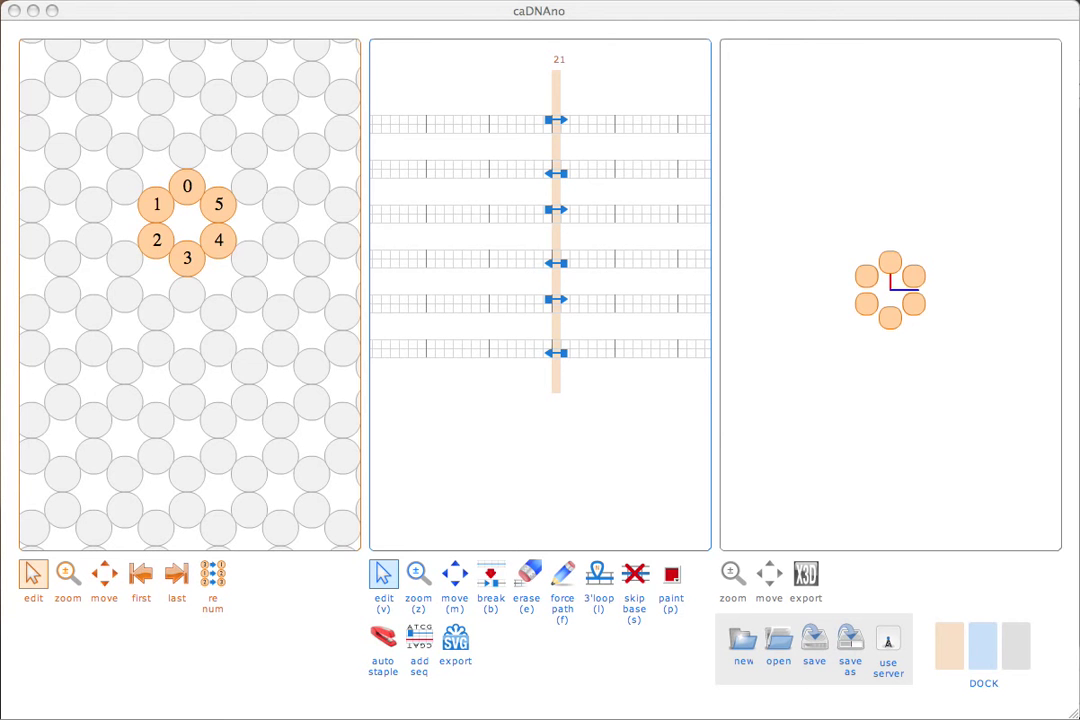
left_click(1016, 648)
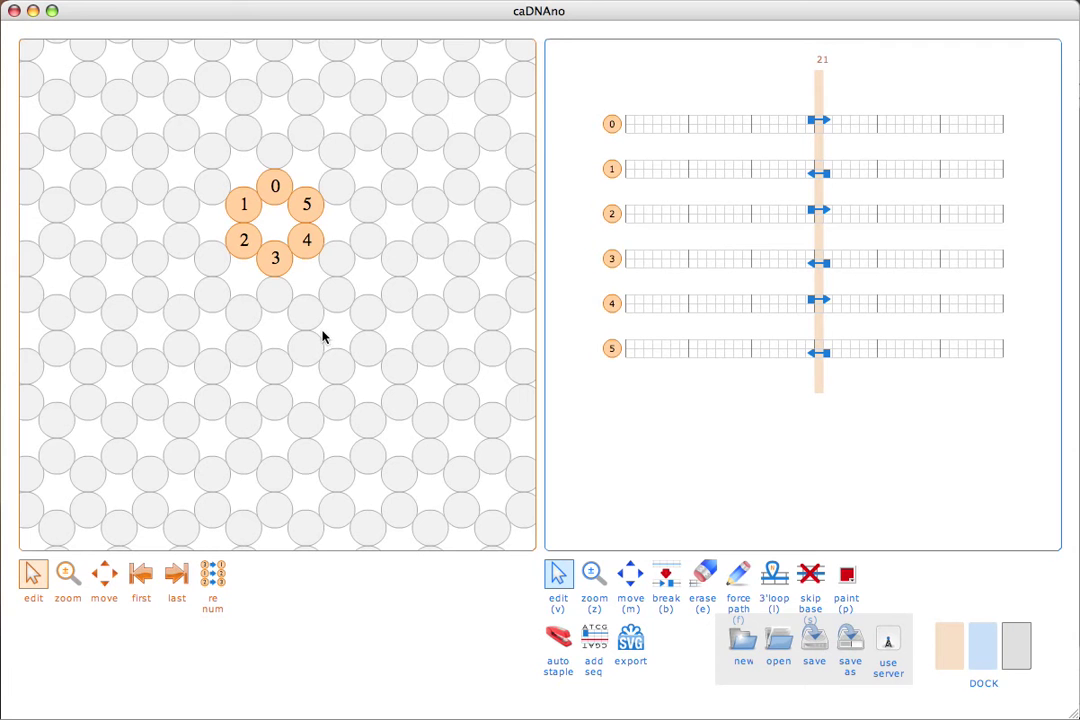
left_click(67, 572)
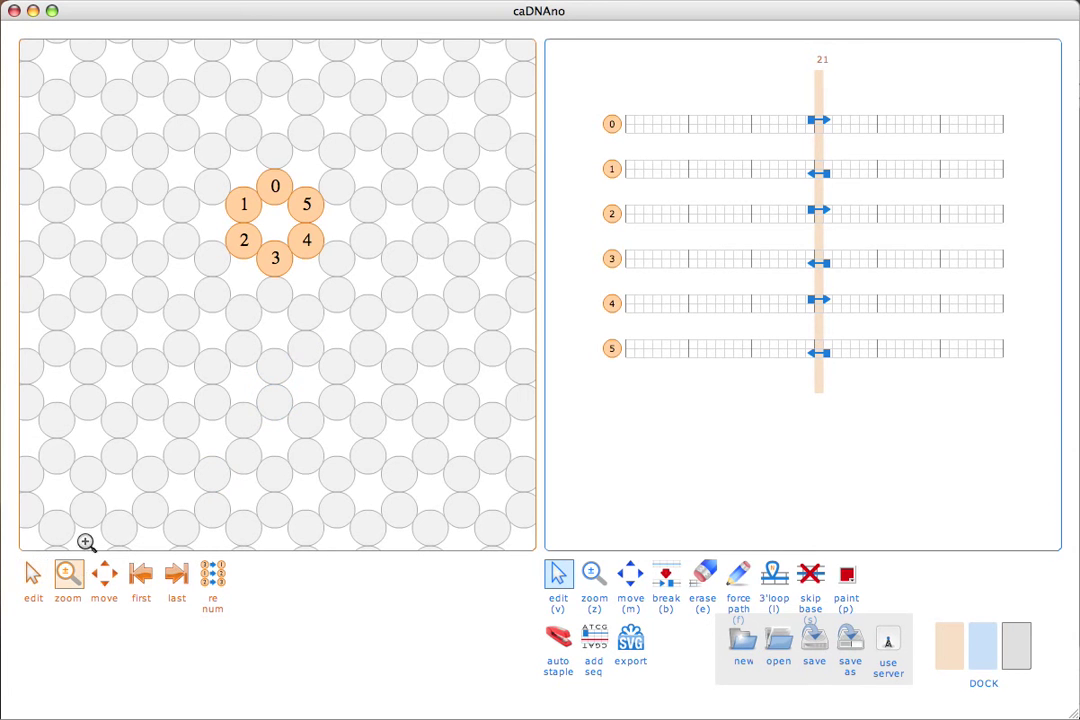
left_click(273, 220)
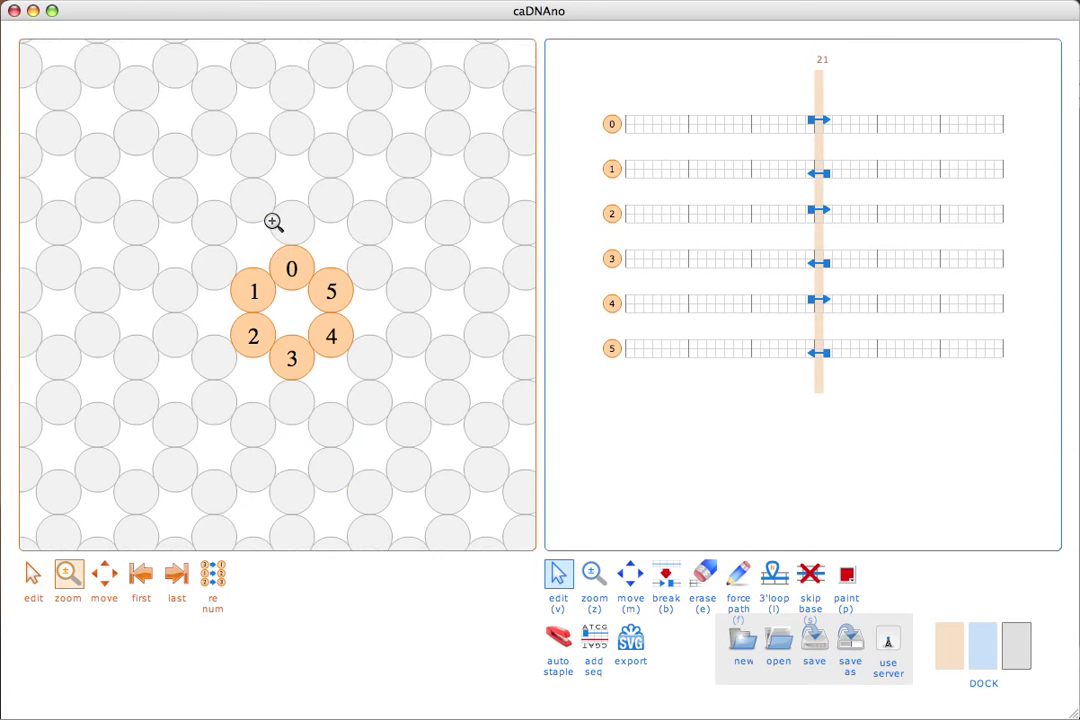
left_click(300, 305, "alt")
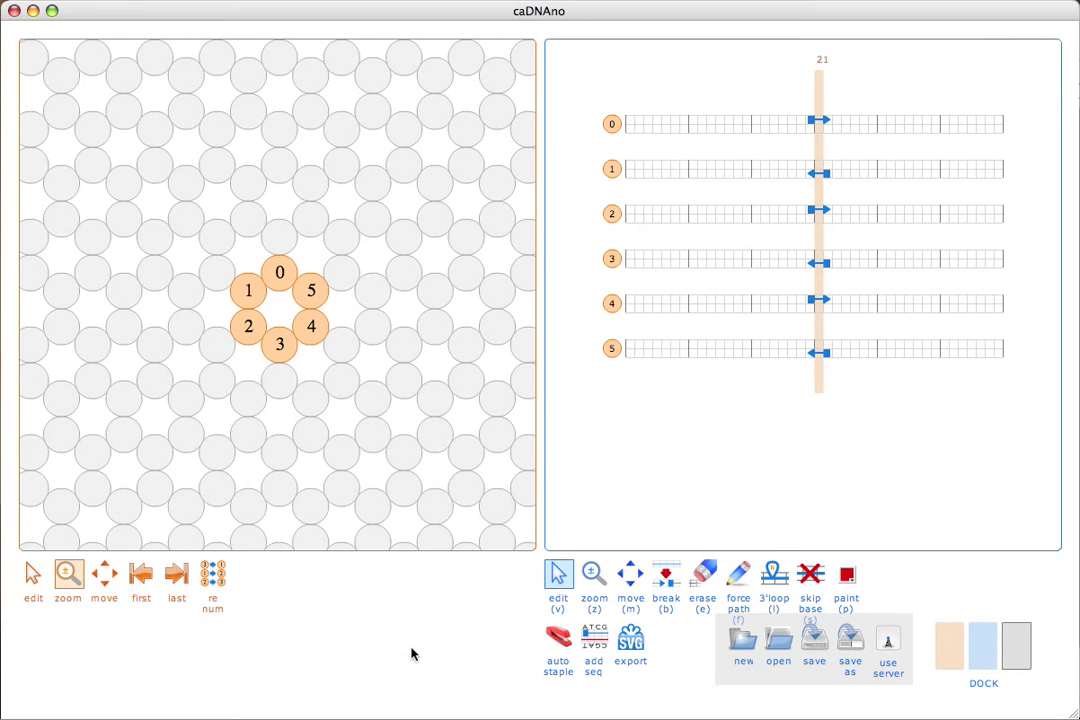
left_click(104, 573)
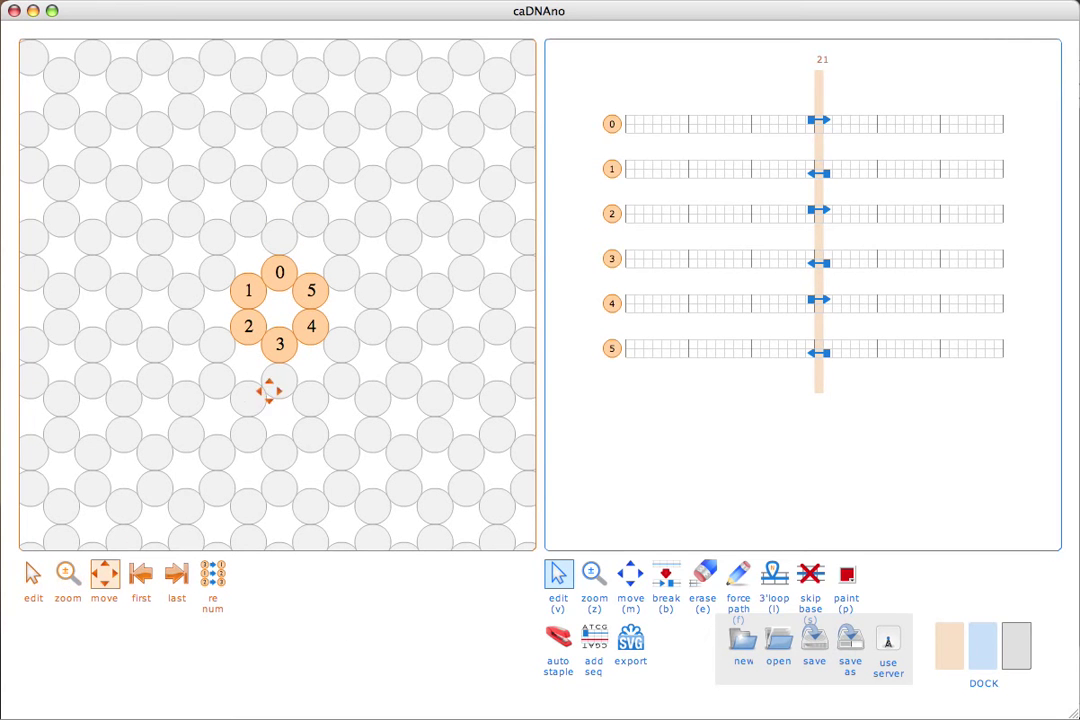
left_click_drag(270, 386, 297, 340)
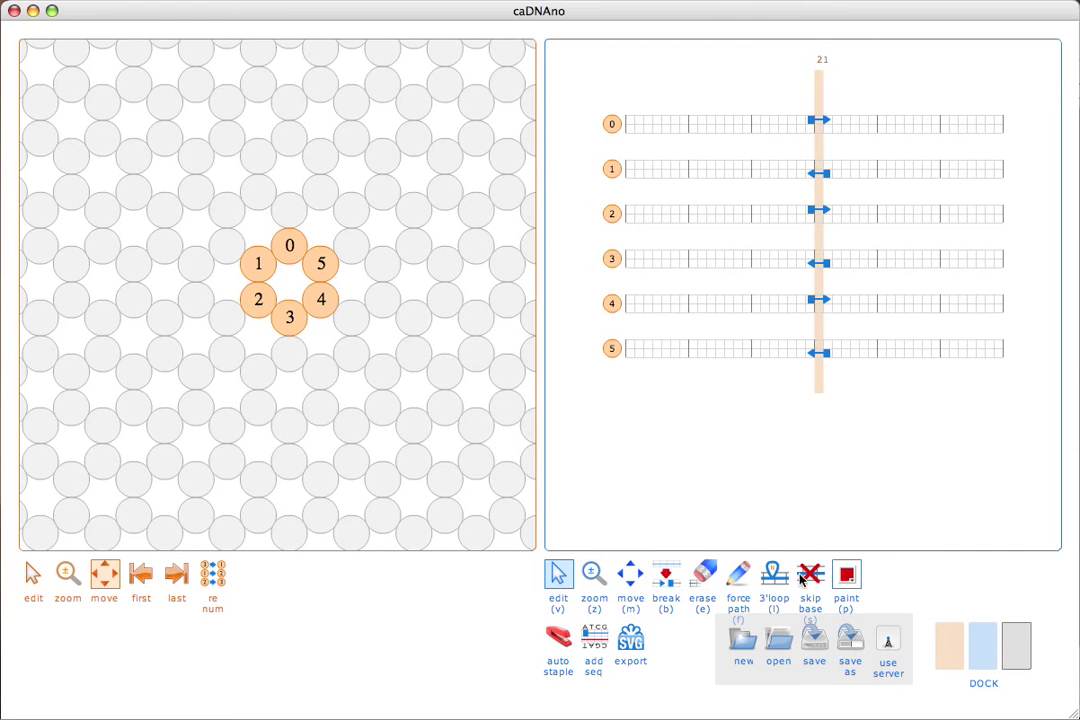
key("z")
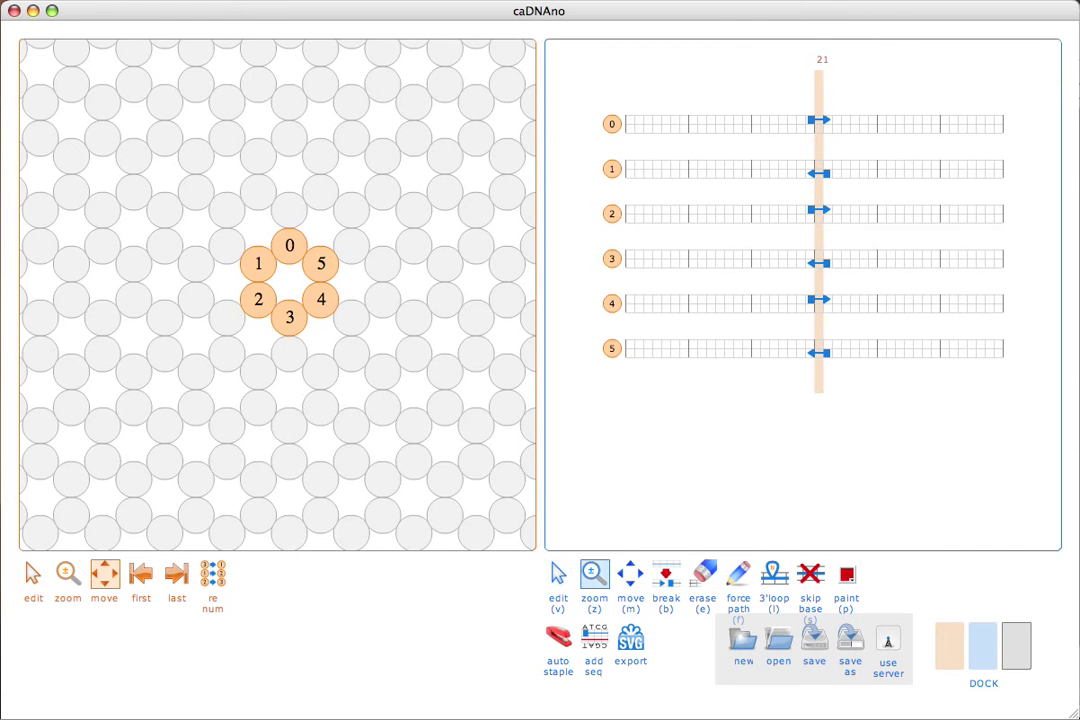
key("m")
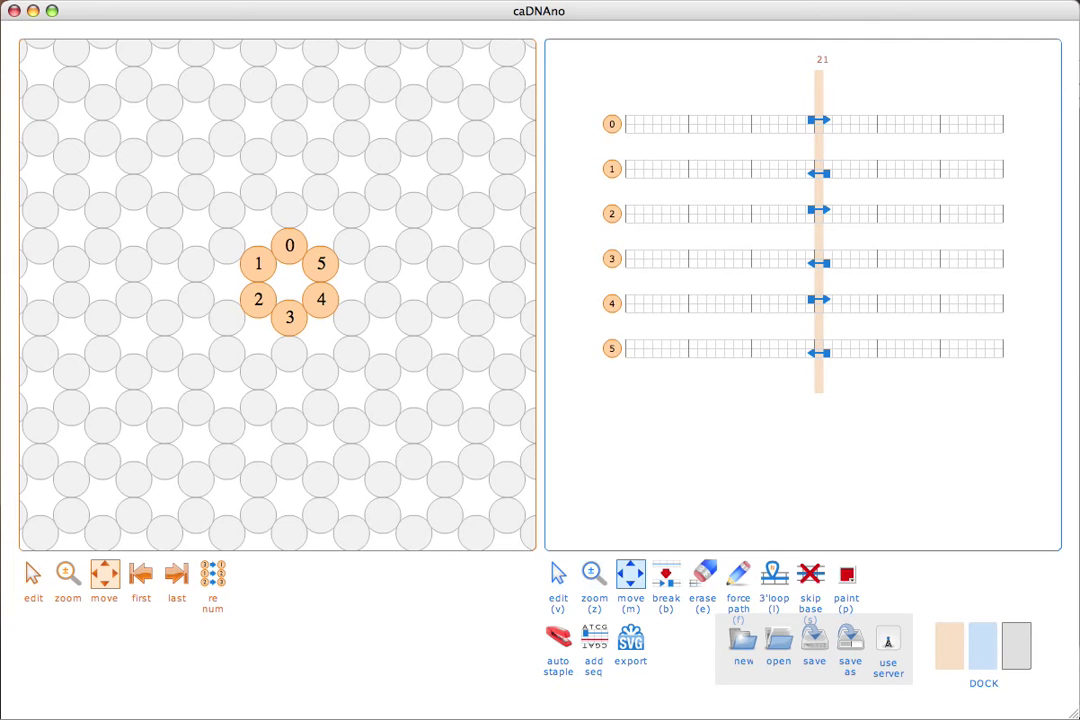
key("v")
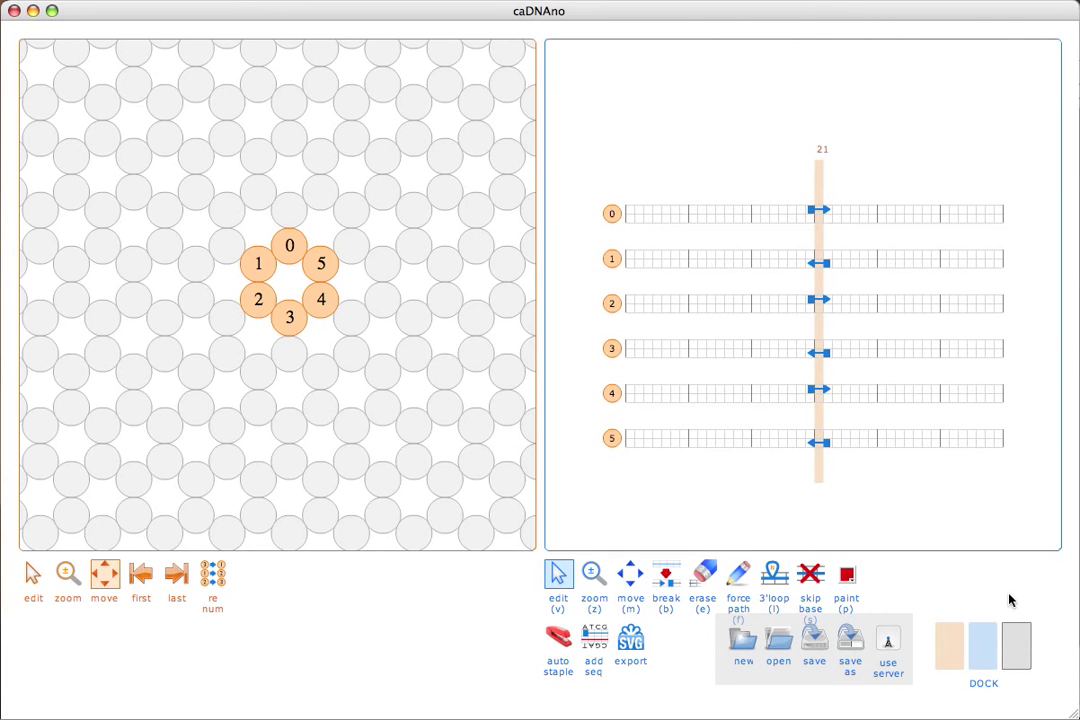
- Preview the 3D bundle, then move the active slice from base 21 to 17 and back to 21
left_click(1026, 642)
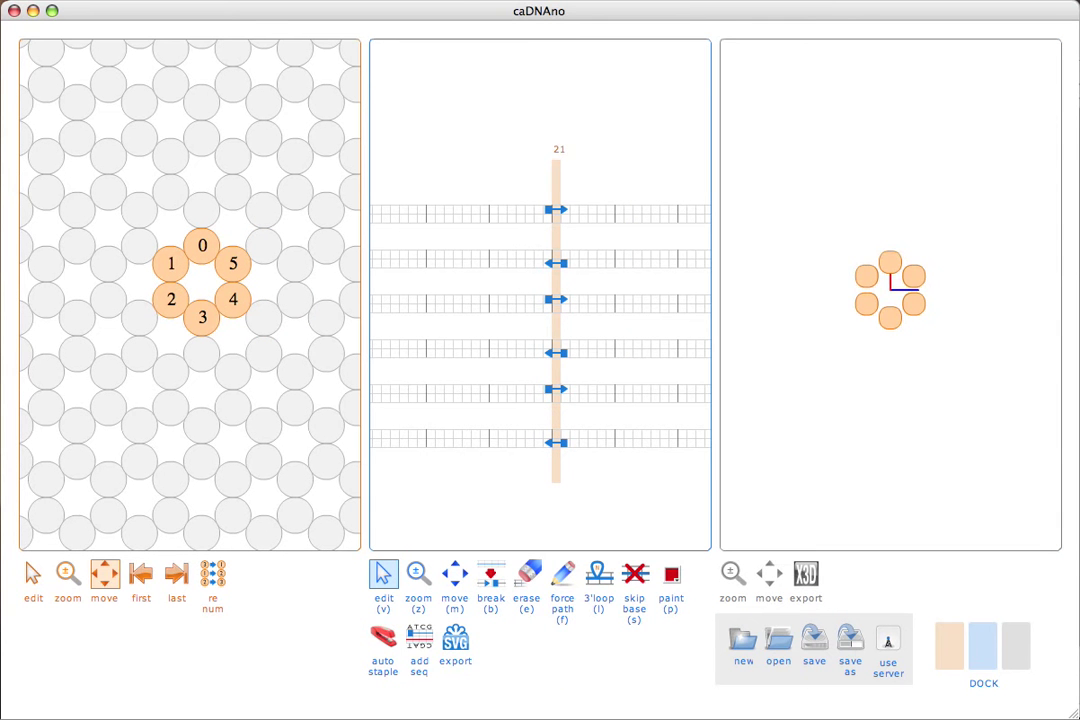
left_click(1012, 642)
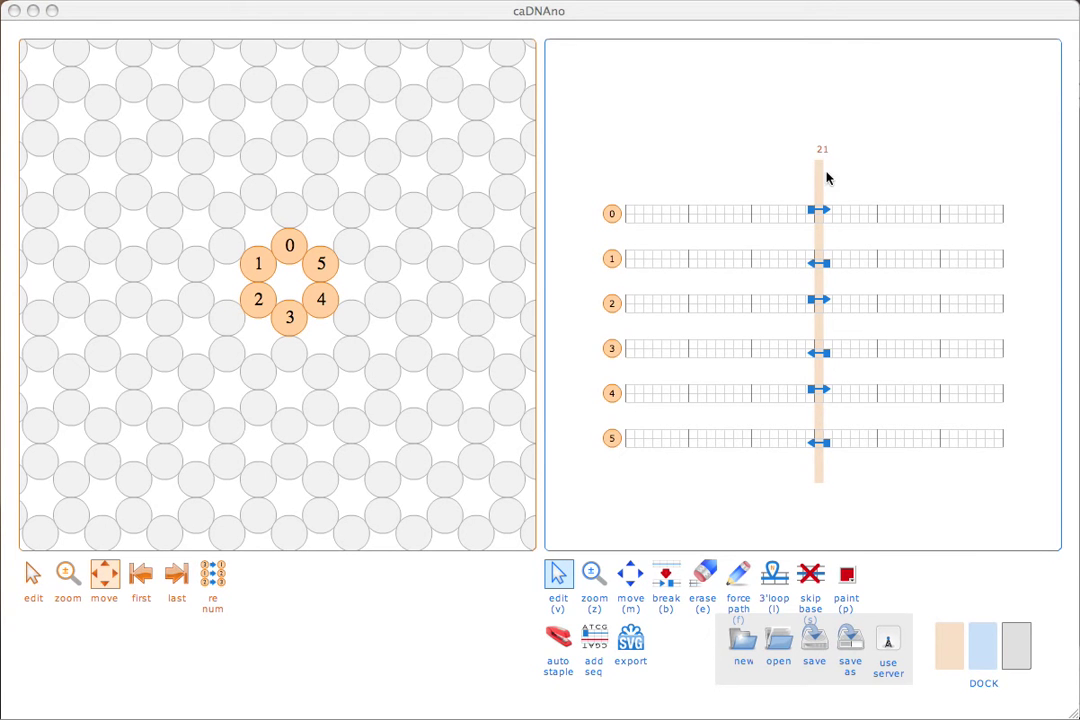
left_click_drag(818, 180, 820, 188)
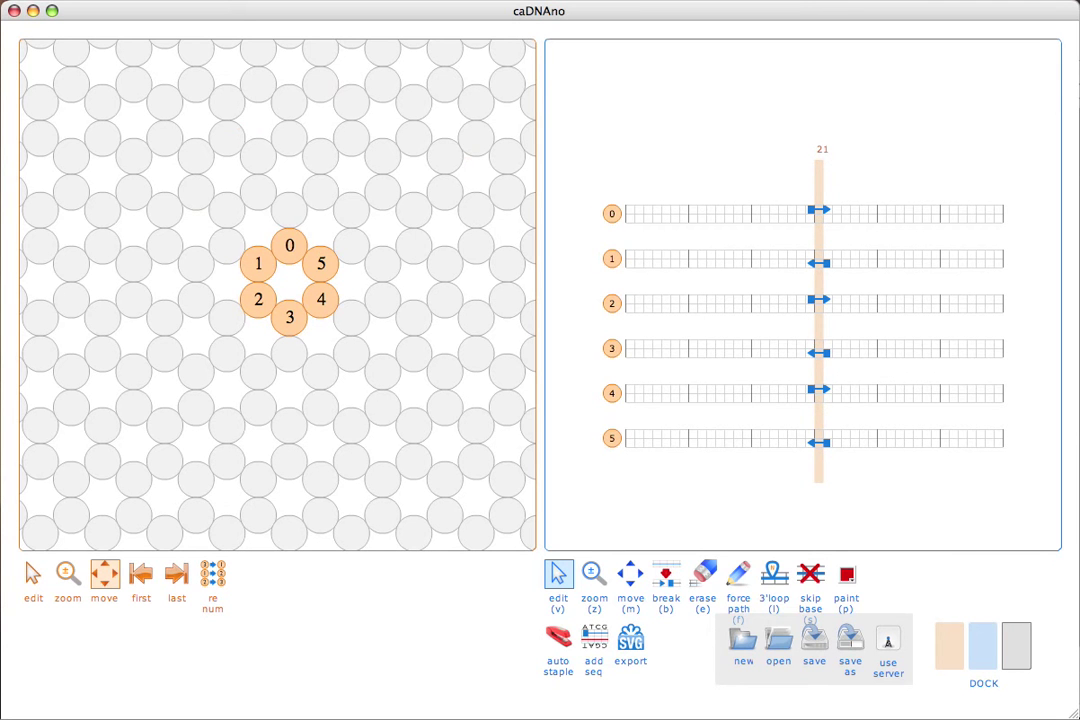
left_click(31, 575)
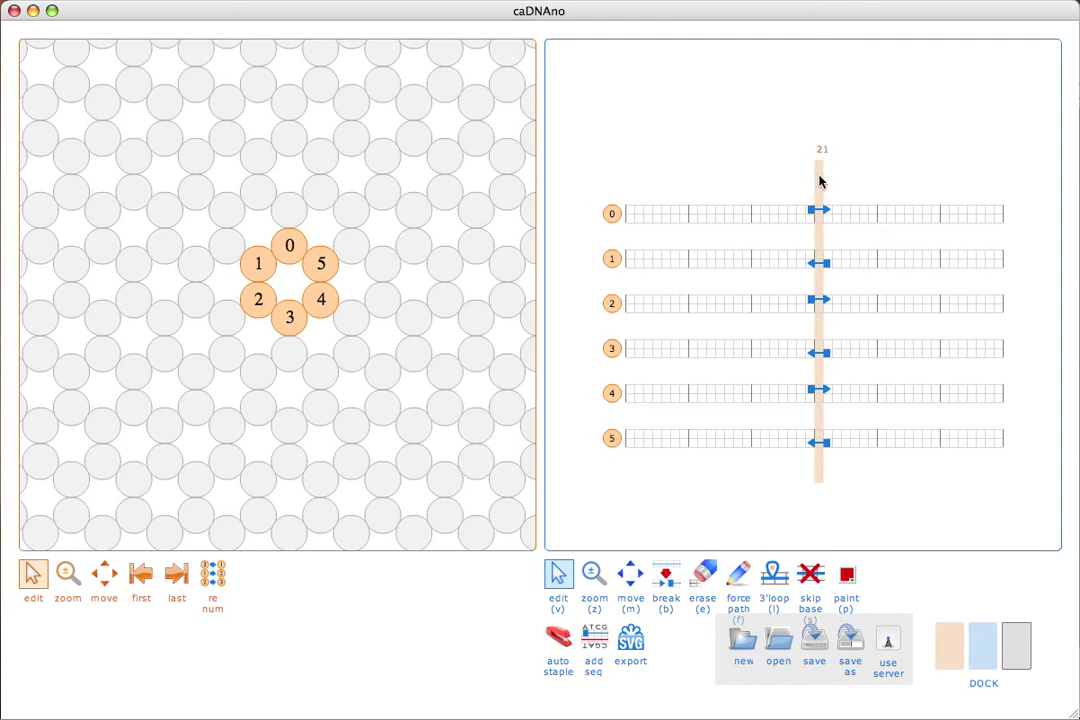
left_click_drag(822, 183, 835, 184)
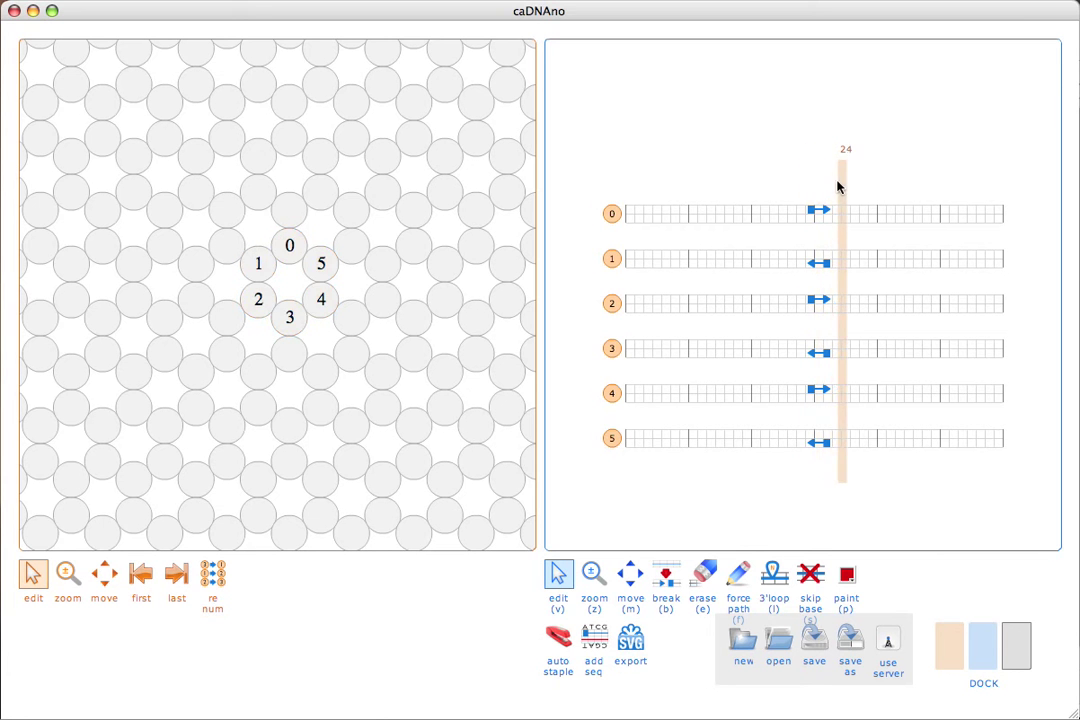
left_click_drag(838, 186, 820, 186)
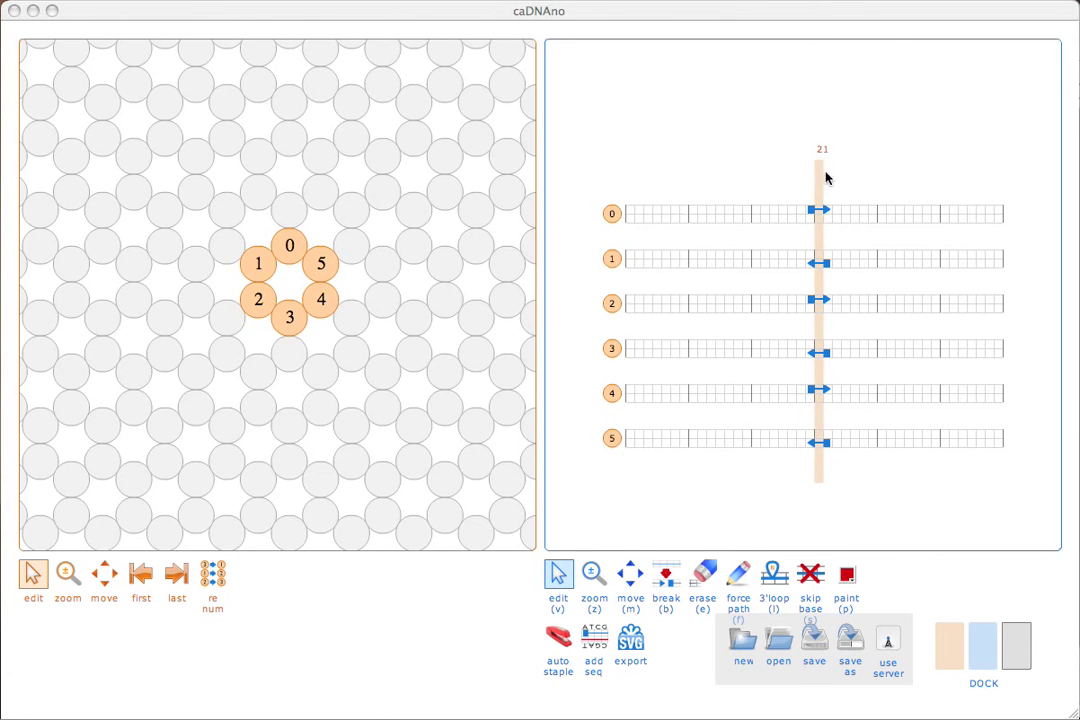
- Jump the active slice to base 0, then drag it to base 41 at the grid end
left_click(786, 183)
left_click(609, 192)
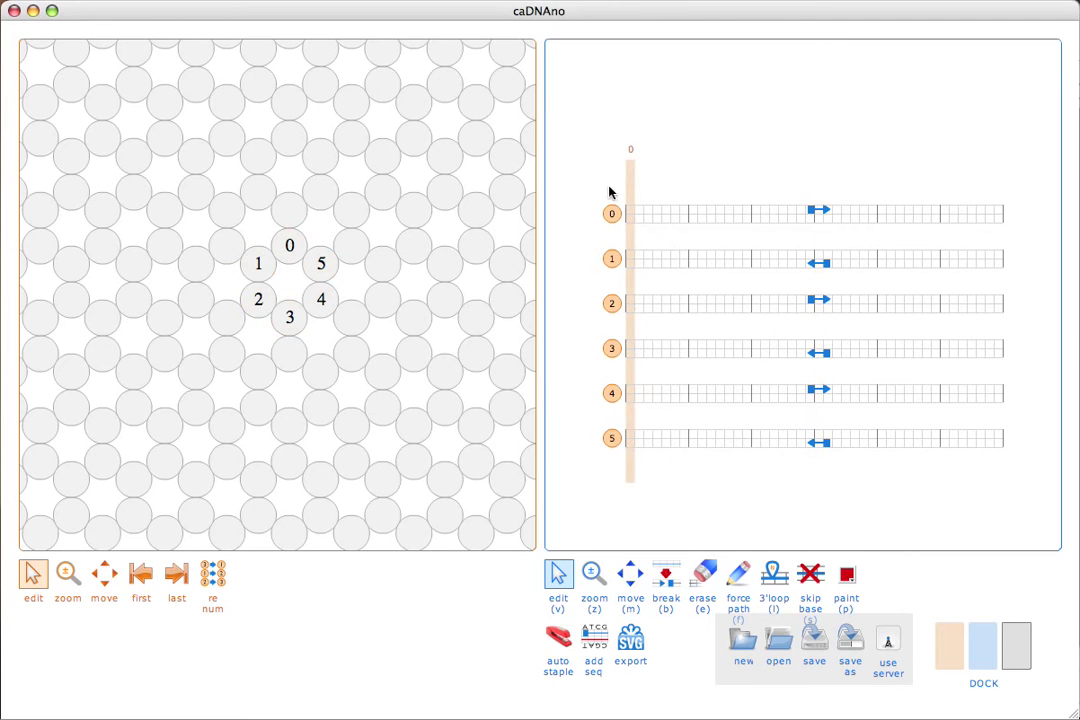
left_click_drag(632, 164, 1034, 186)
mouse_move(1030, 170)
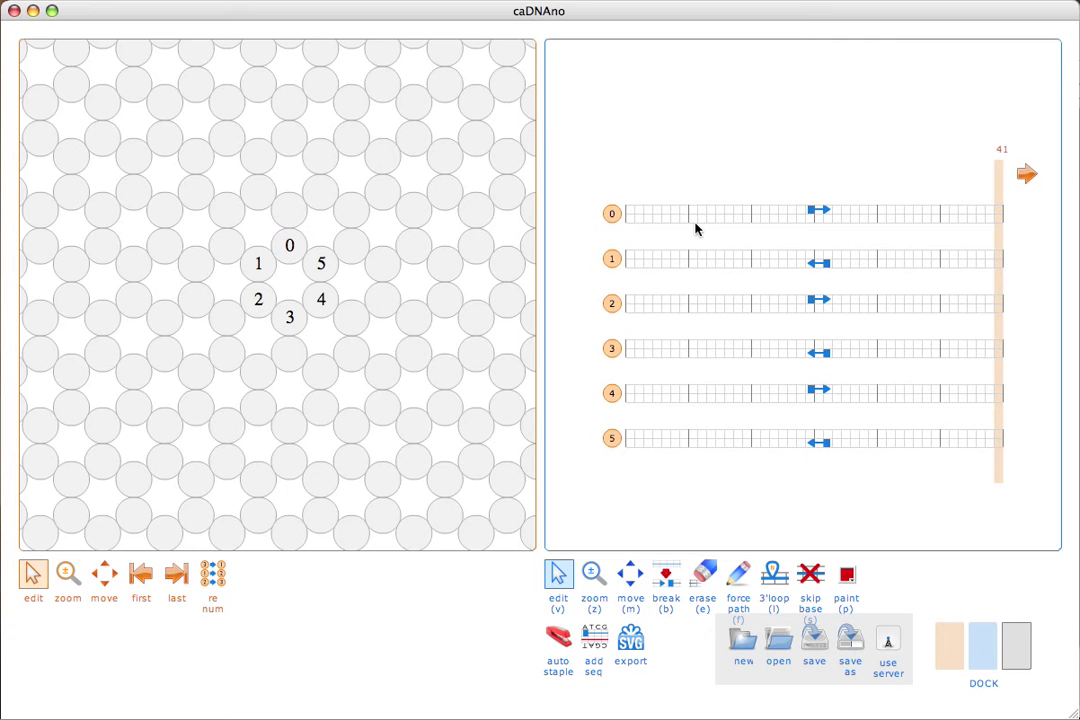
- Extend the helix grids by 2 blocks of 21 bases, to base 83, and dock the slice view
left_click(141, 573)
left_click(176, 573)
left_click(1027, 174)
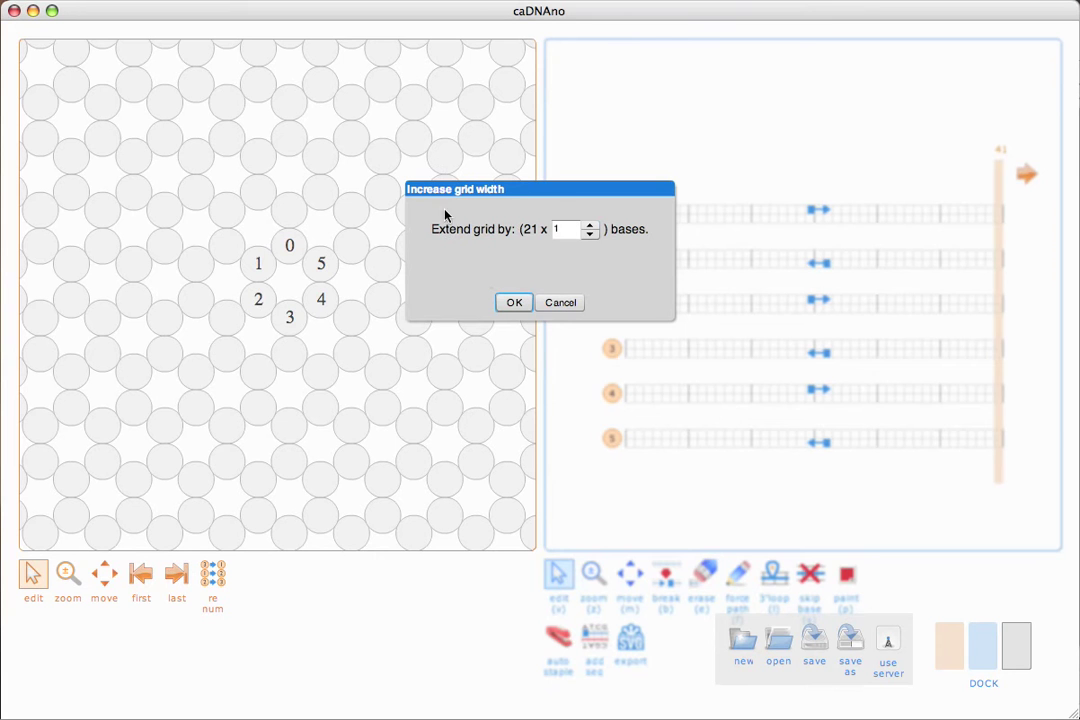
left_click(591, 225)
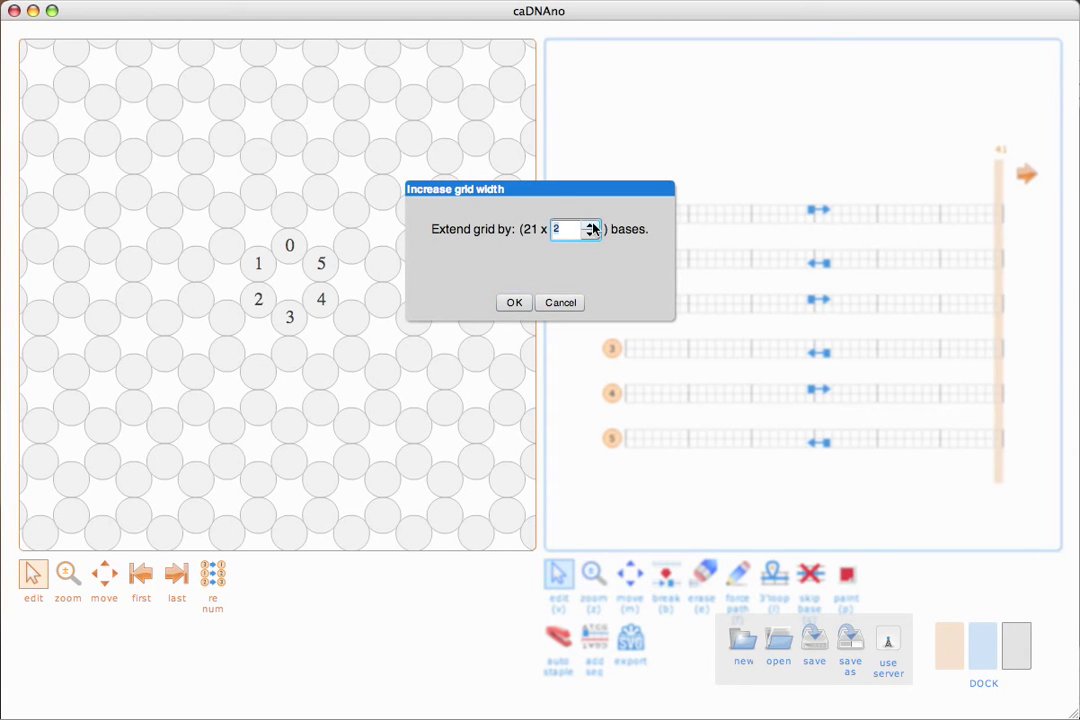
left_click(529, 303)
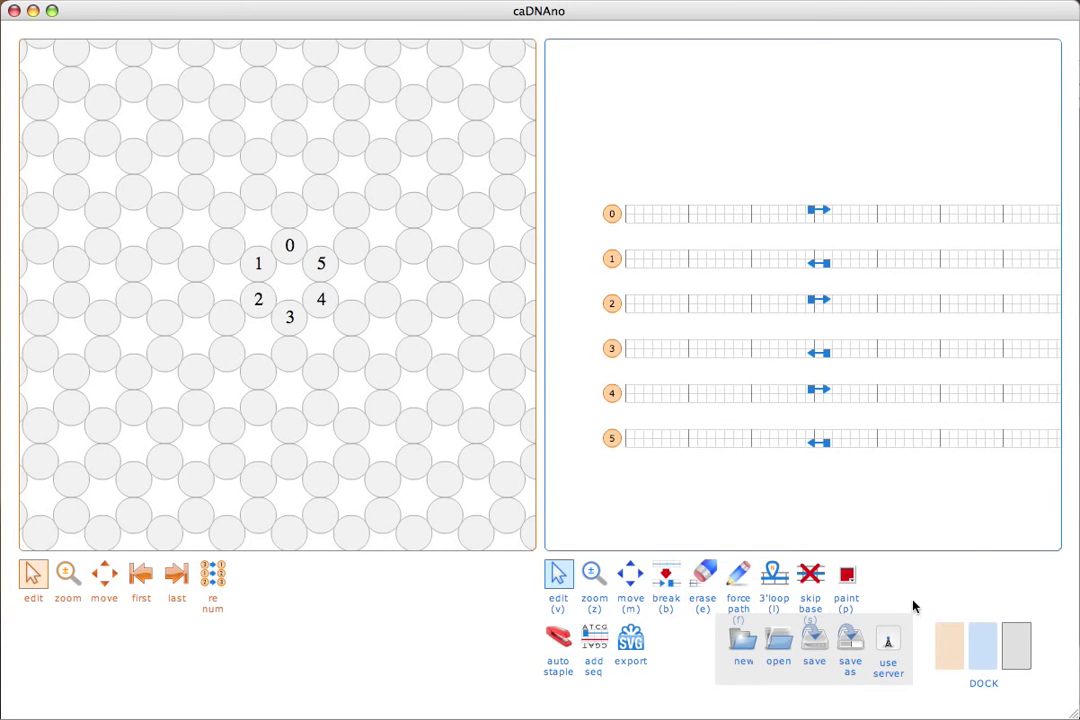
left_click(948, 668)
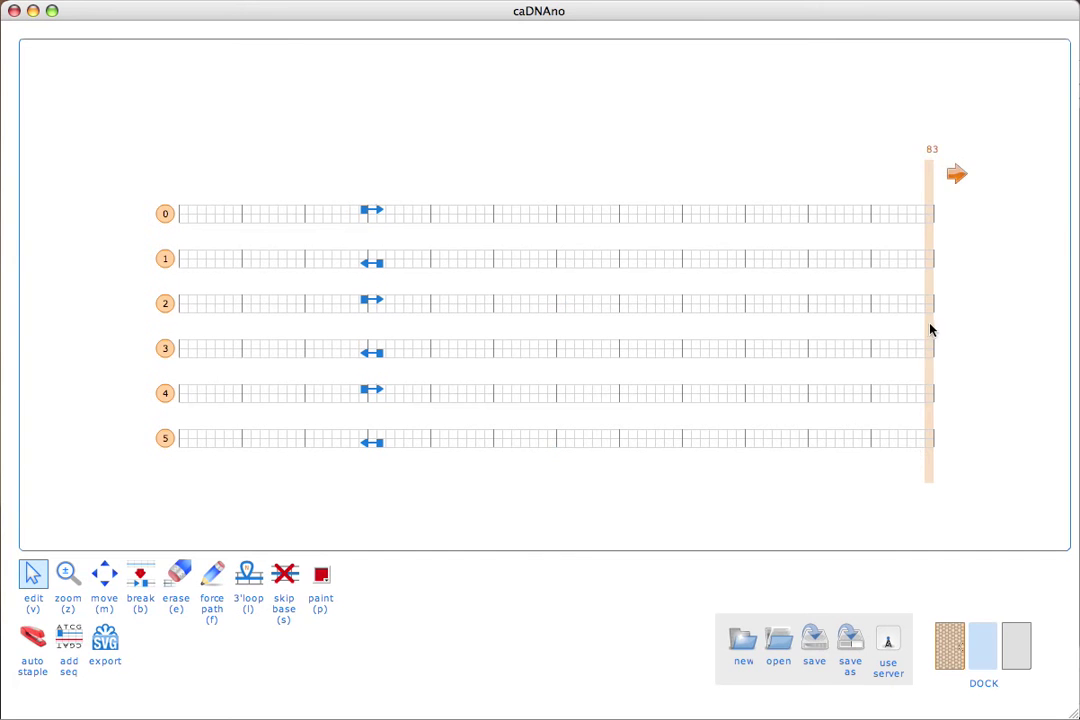
- Return the active slice to base 21 and leave only the slice view of helices 0–5 displayed
left_click_drag(930, 330, 372, 323)
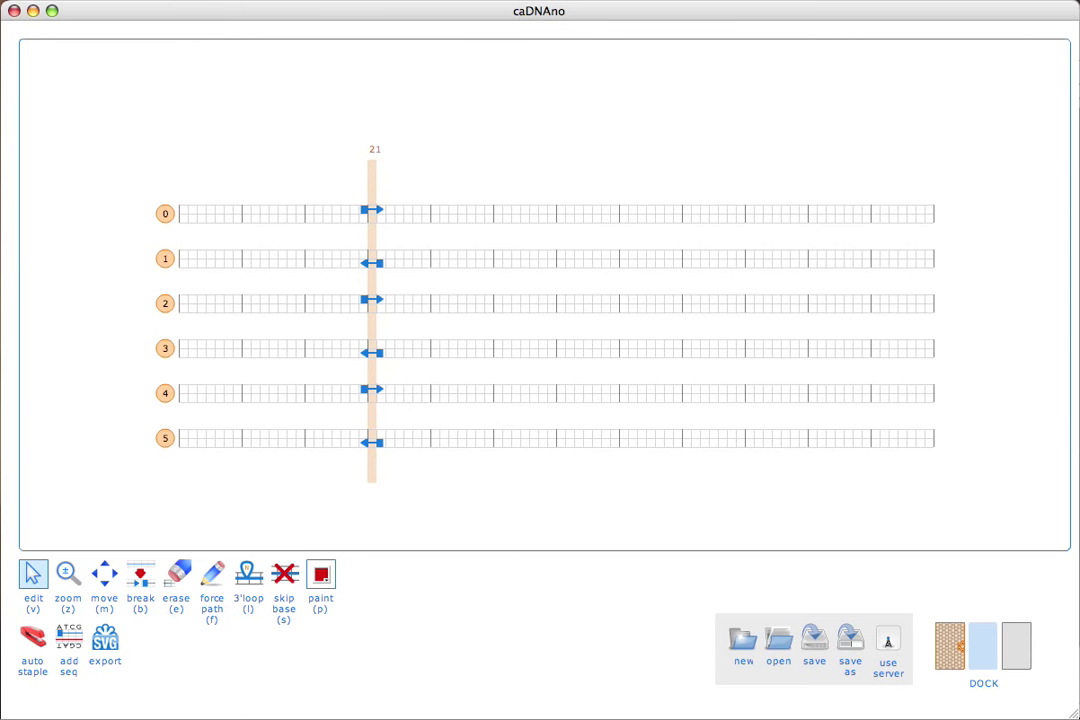
left_click(945, 642)
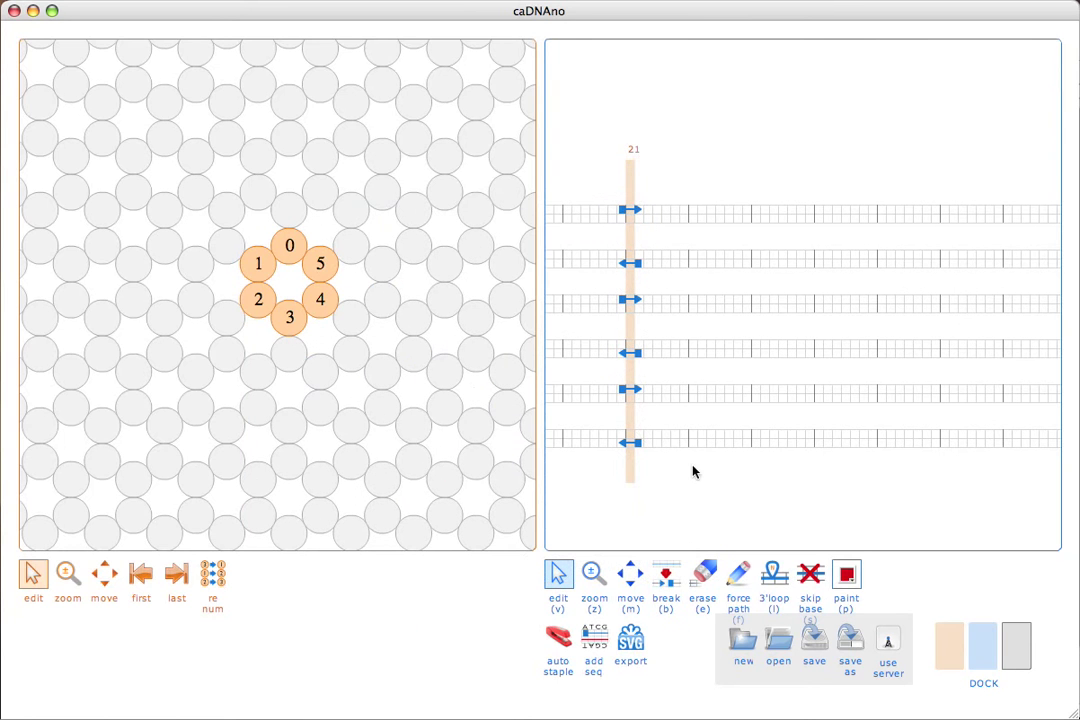
left_click(948, 638)
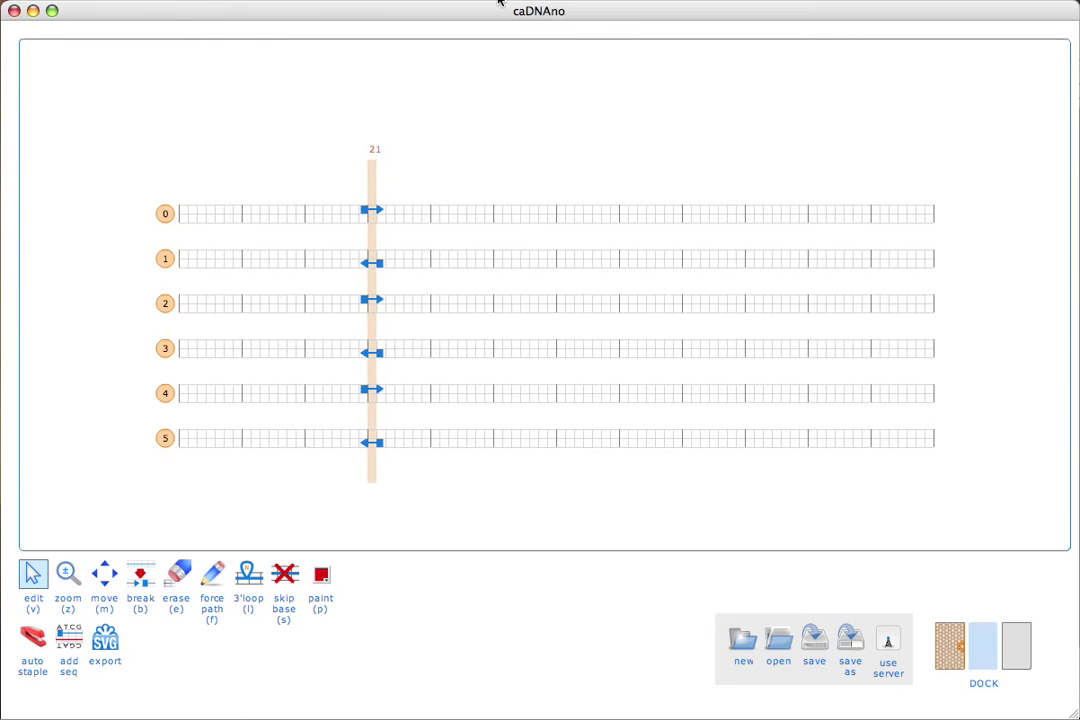
left_click(952, 656)
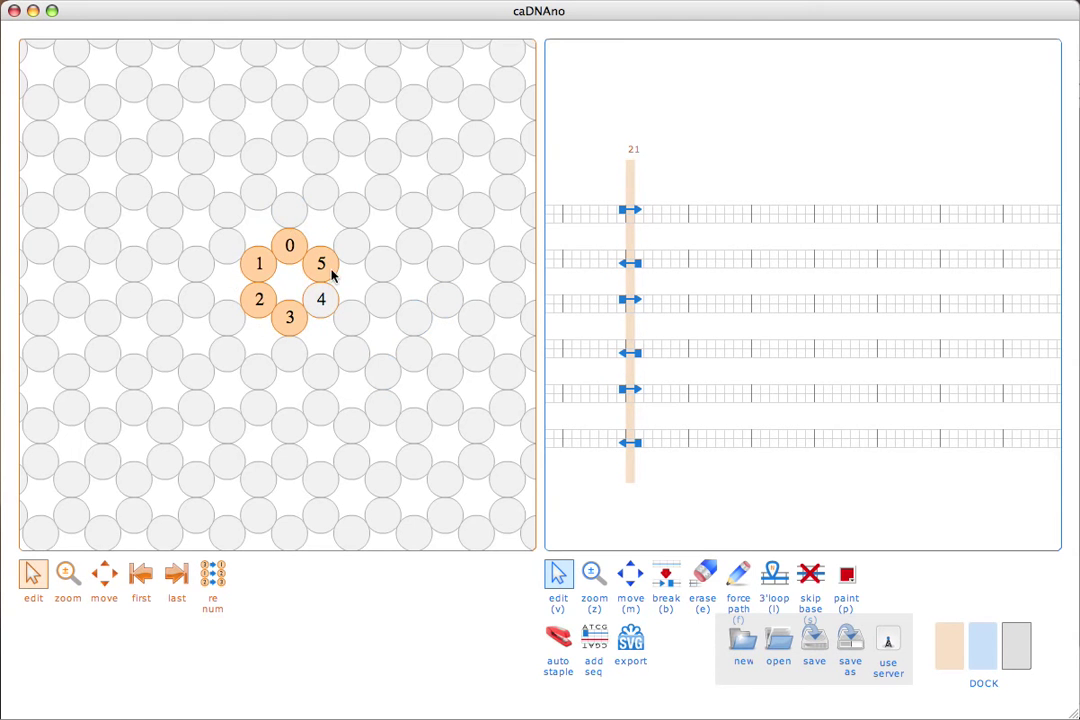
left_click(960, 643)
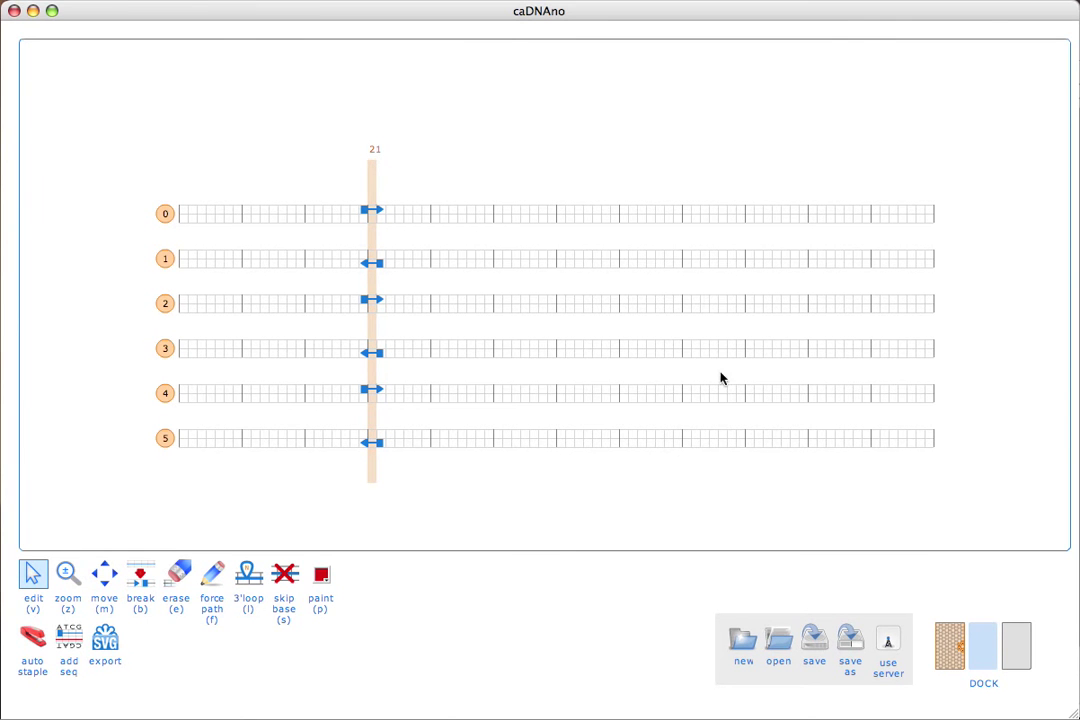
left_click(955, 645)
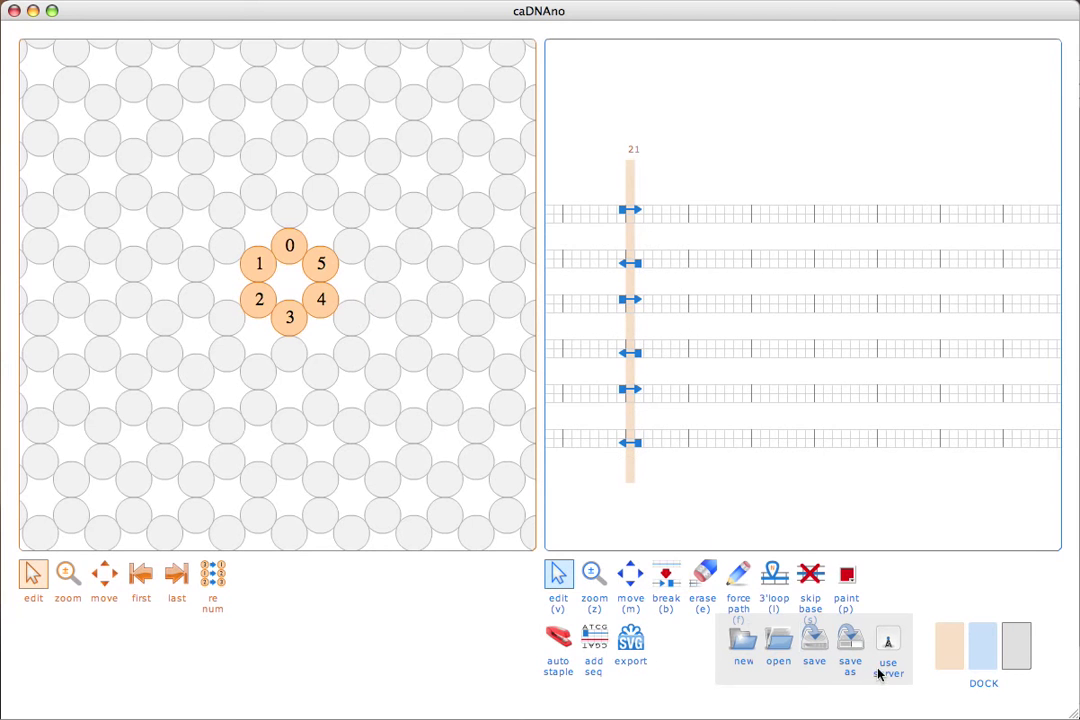
left_click(977, 650)
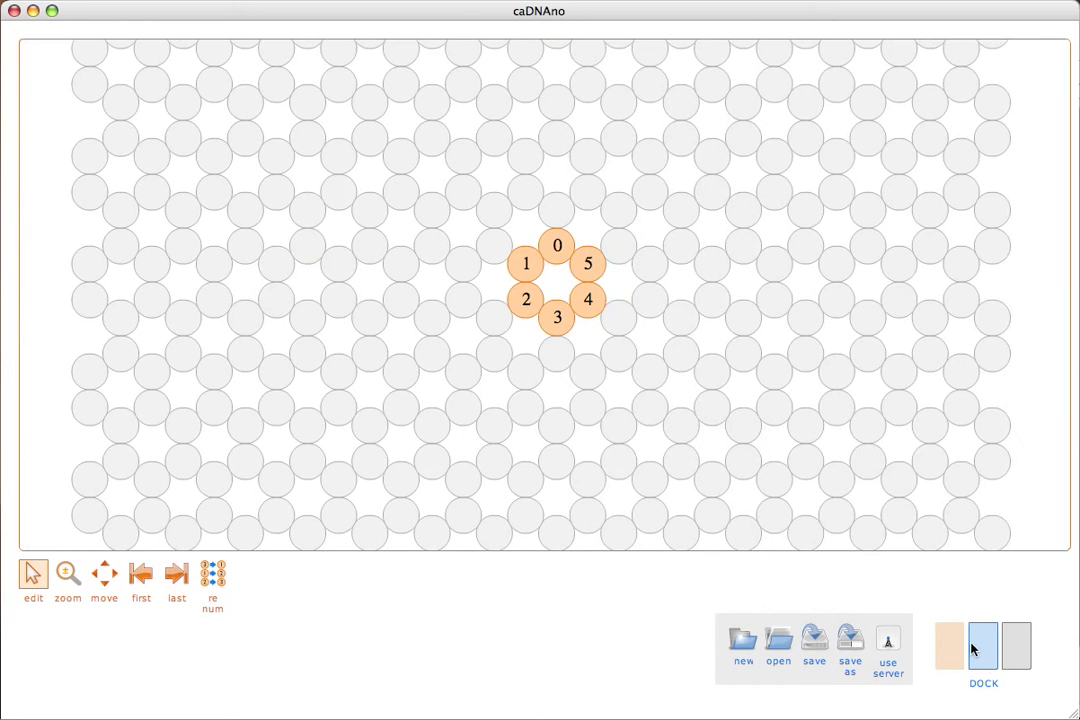
- Show the path view full-window with all six helix tracks and their base-21 stubs
left_click(975, 651)
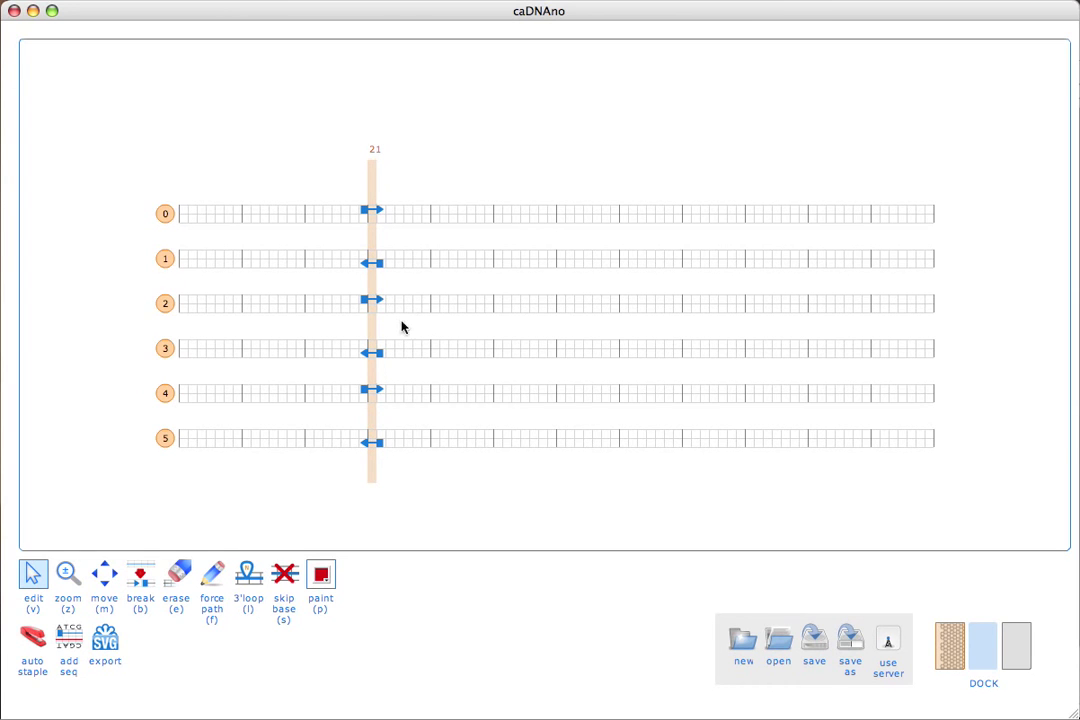
- Open the 3D view and drag strand ends on helices 0–3 well past base 21
left_click(1015, 660)
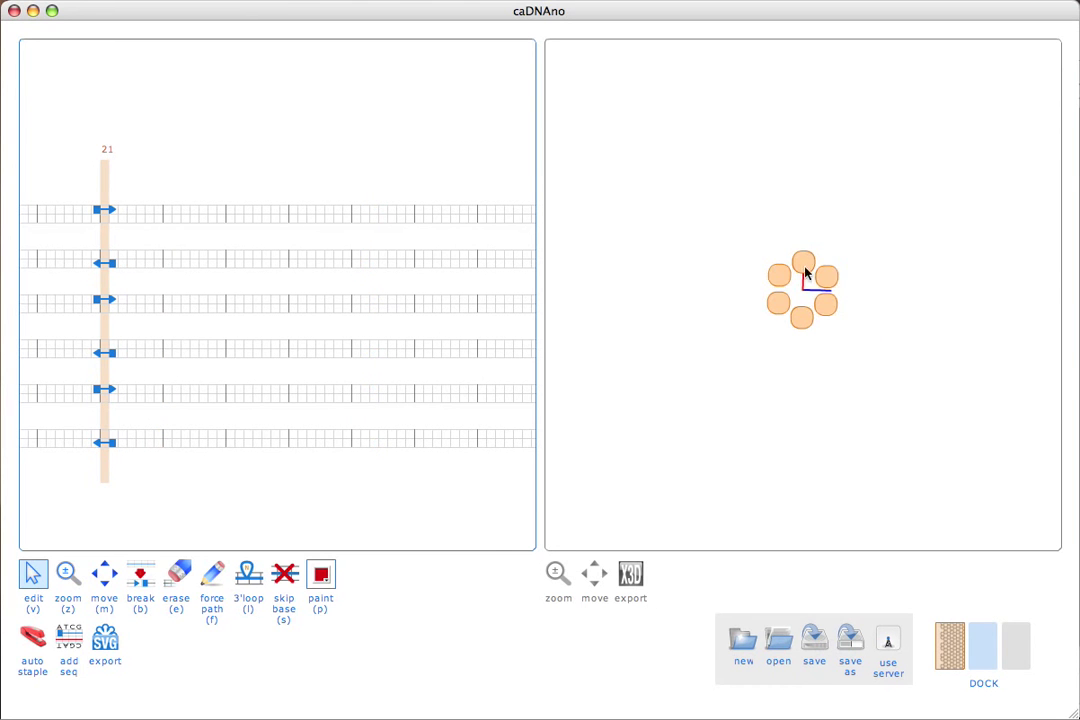
left_click_drag(808, 282, 762, 289)
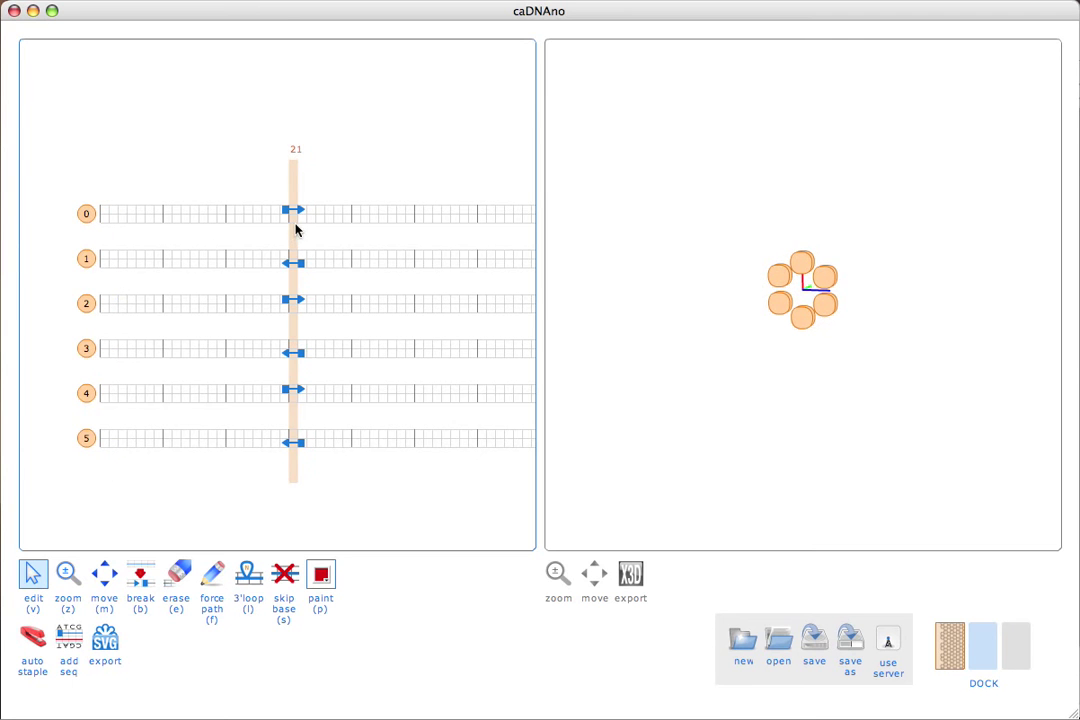
left_click_drag(302, 216, 374, 213)
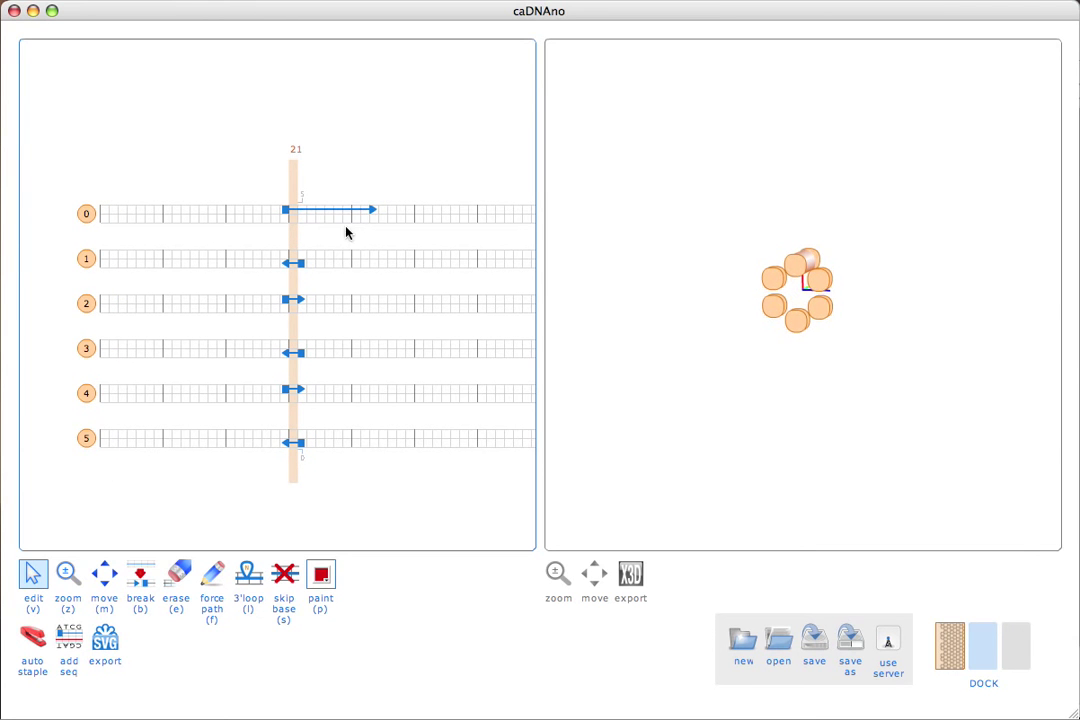
left_click_drag(303, 270, 400, 270)
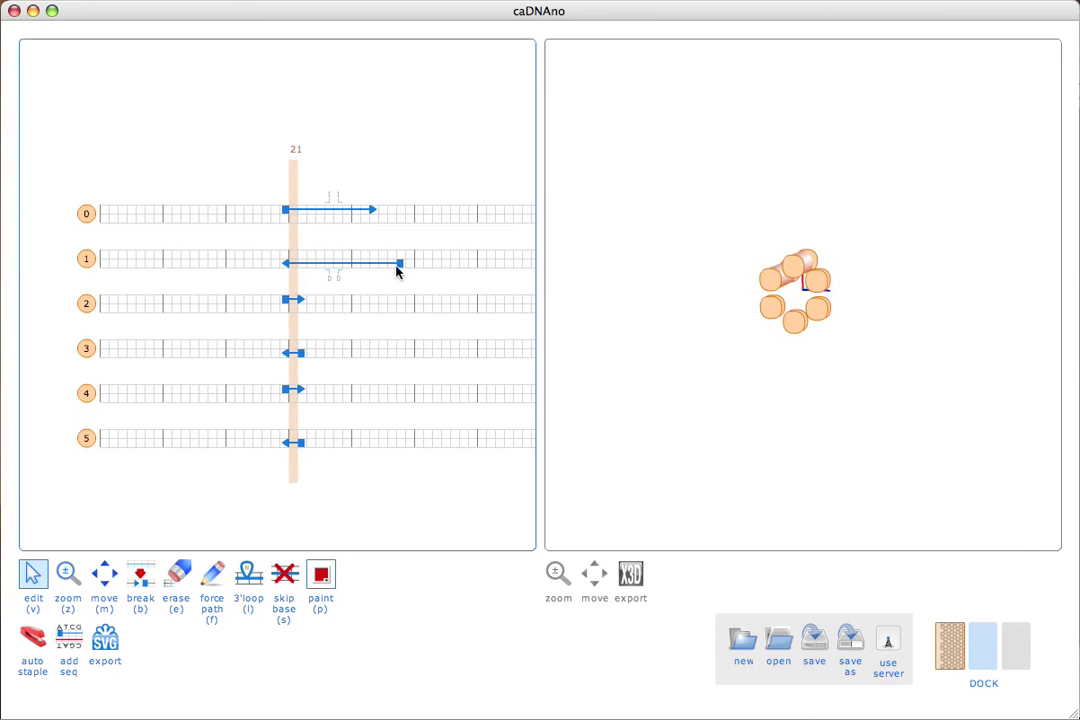
left_click_drag(287, 302, 187, 300)
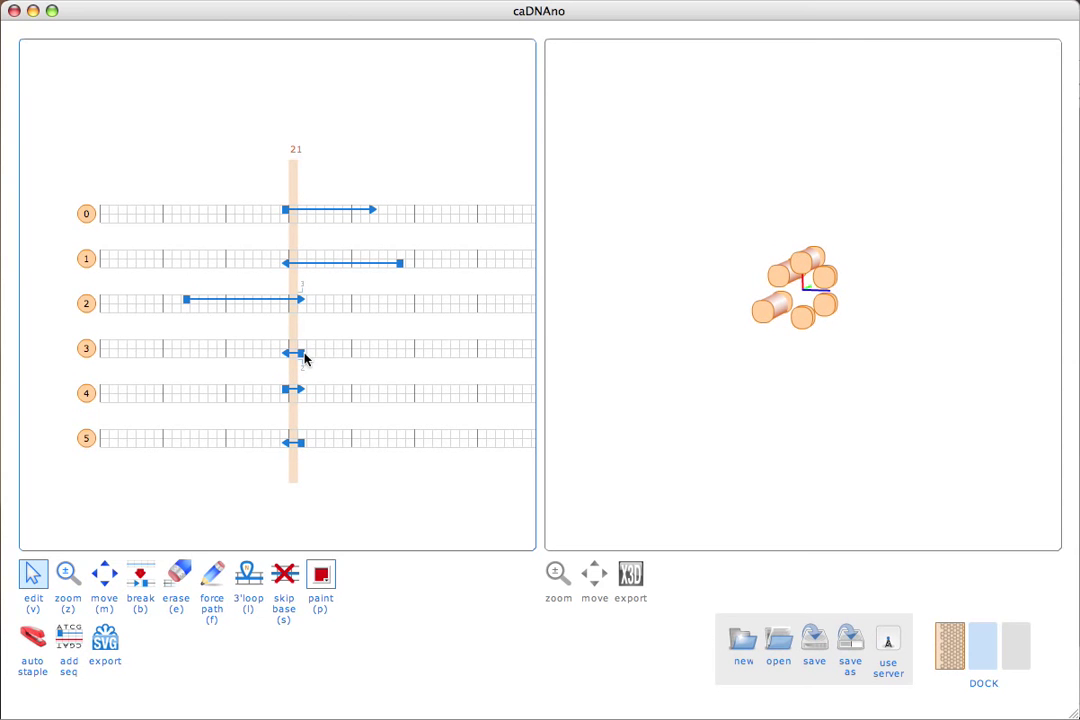
left_click_drag(303, 355, 400, 352)
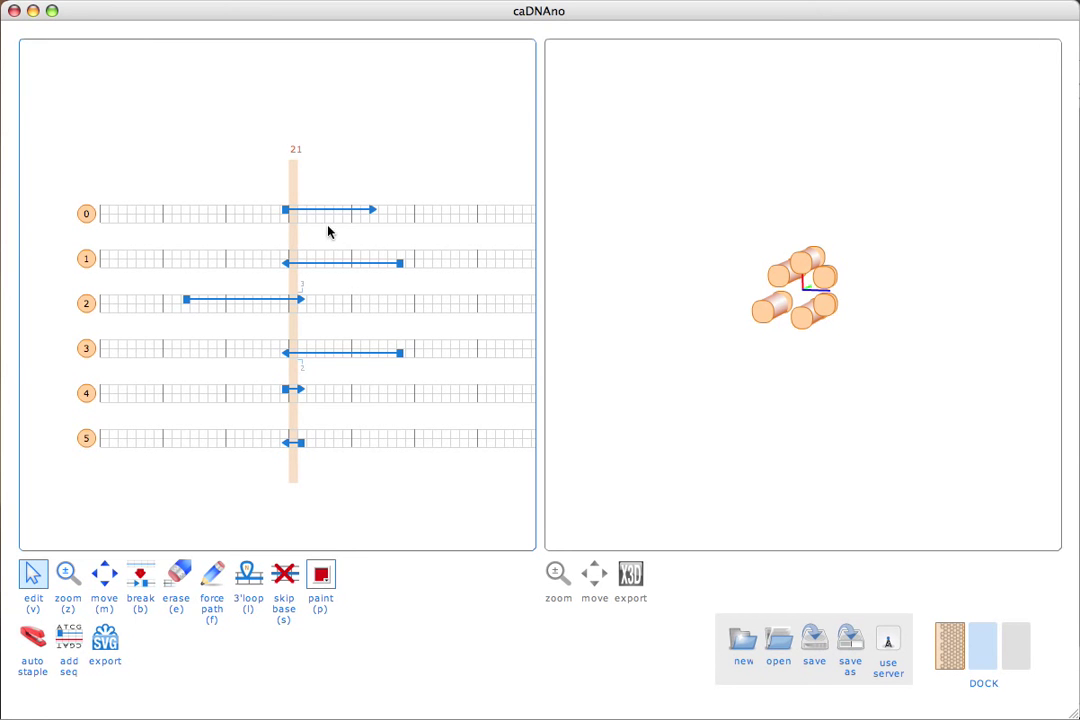
left_click_drag(288, 264, 222, 263)
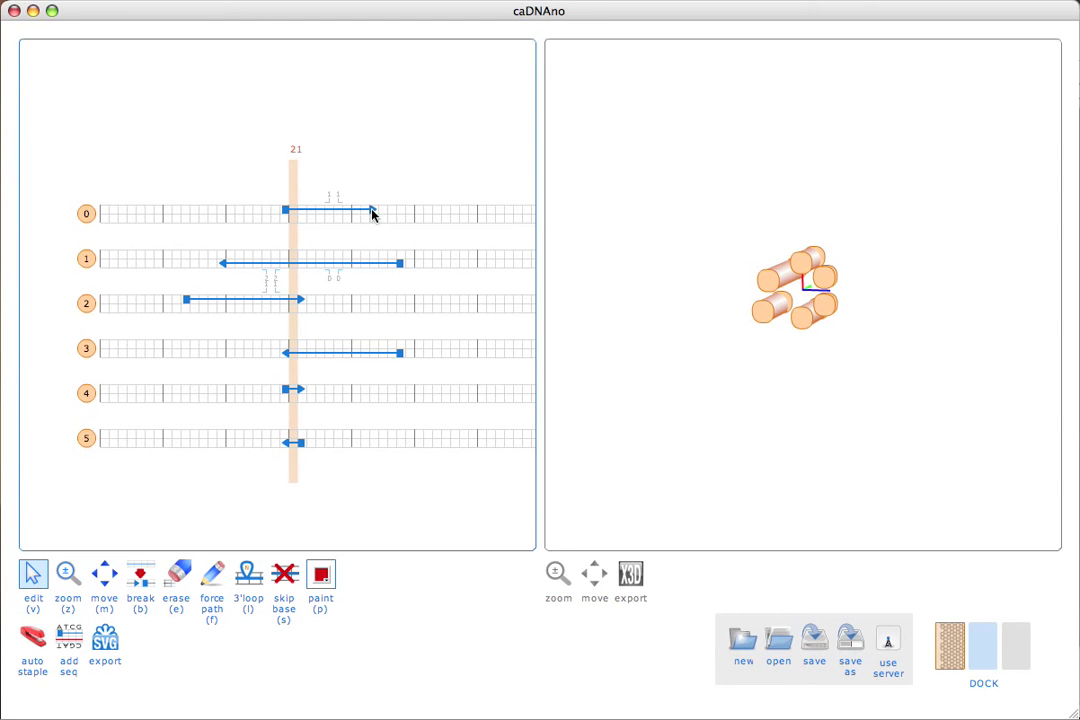
- Extend the helix 0 and helix 1 strands to the helix start, then close the 3D view
left_click(286, 212, "alt")
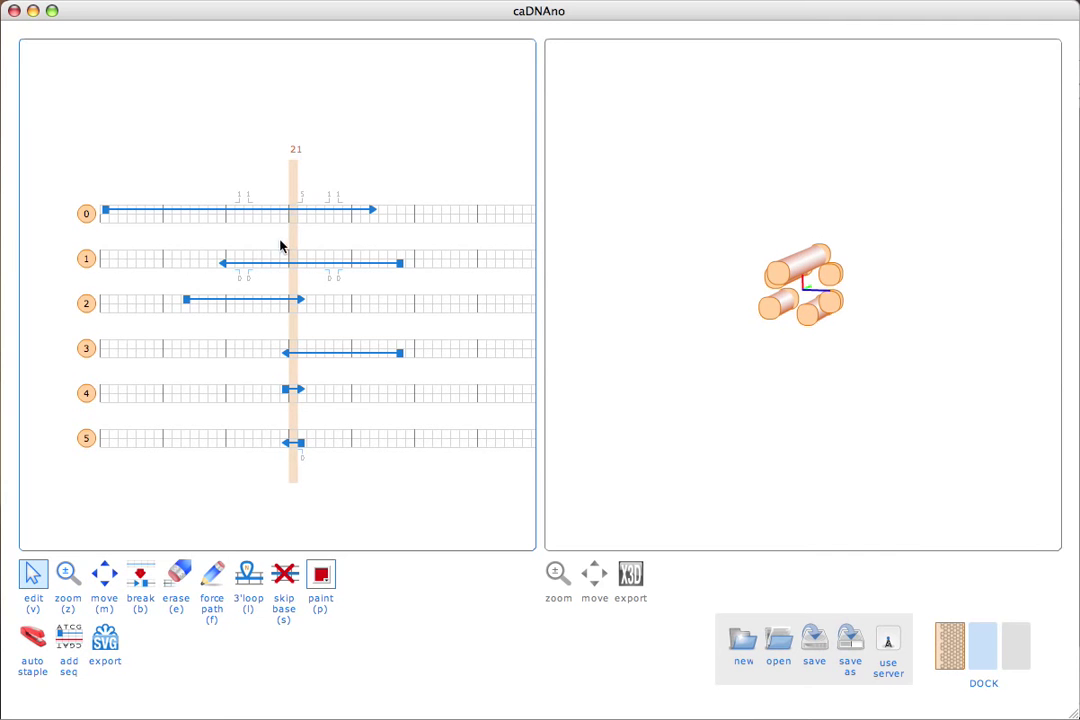
left_click(224, 265, "alt")
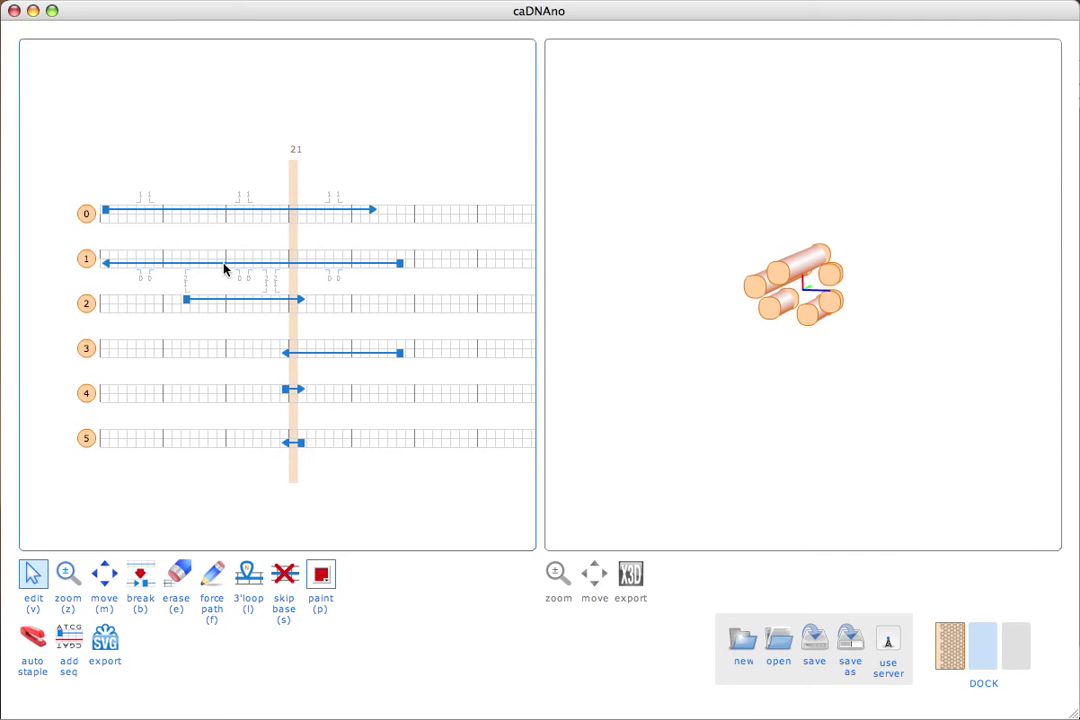
left_click(1018, 645)
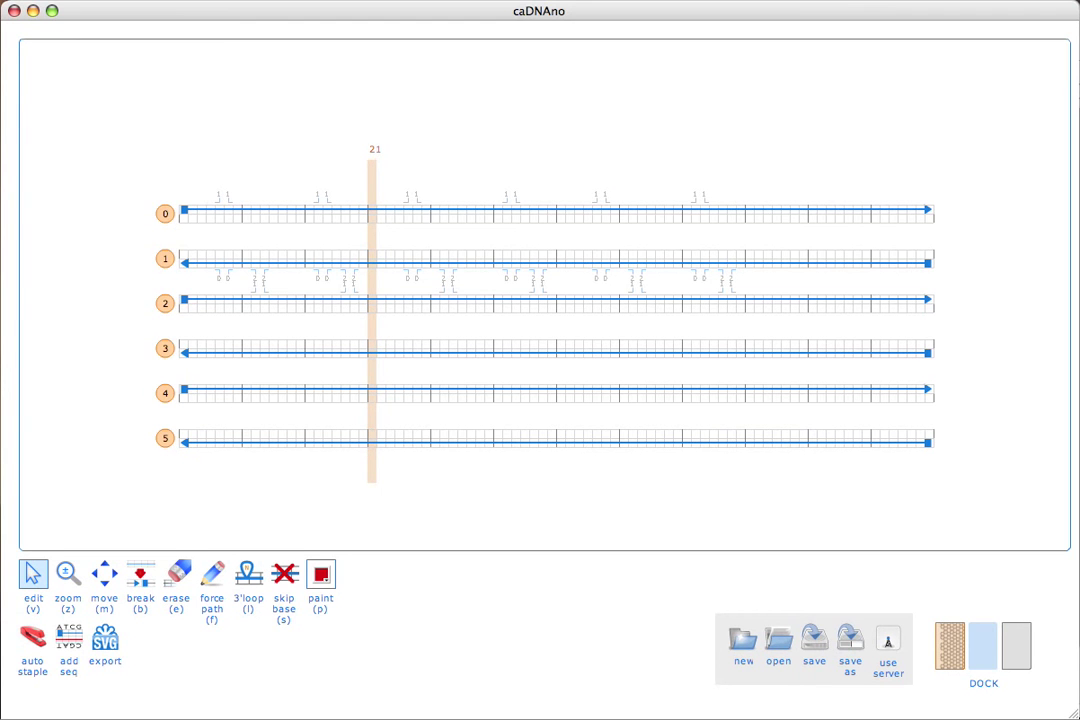
left_click(505, 346)
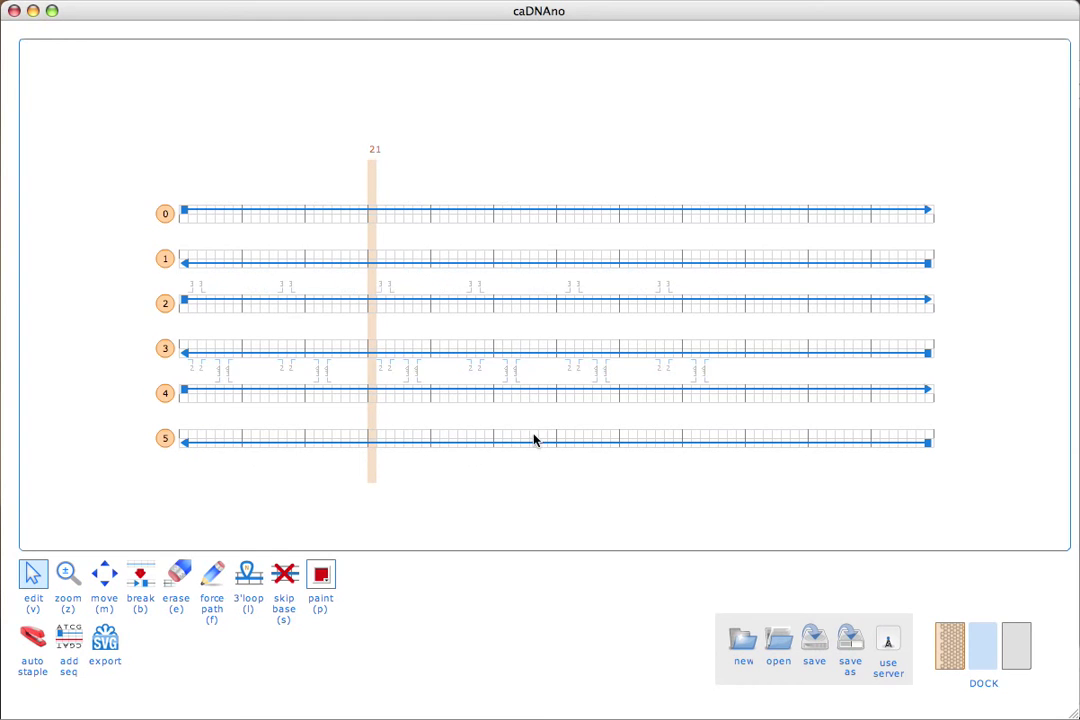
left_click(386, 212)
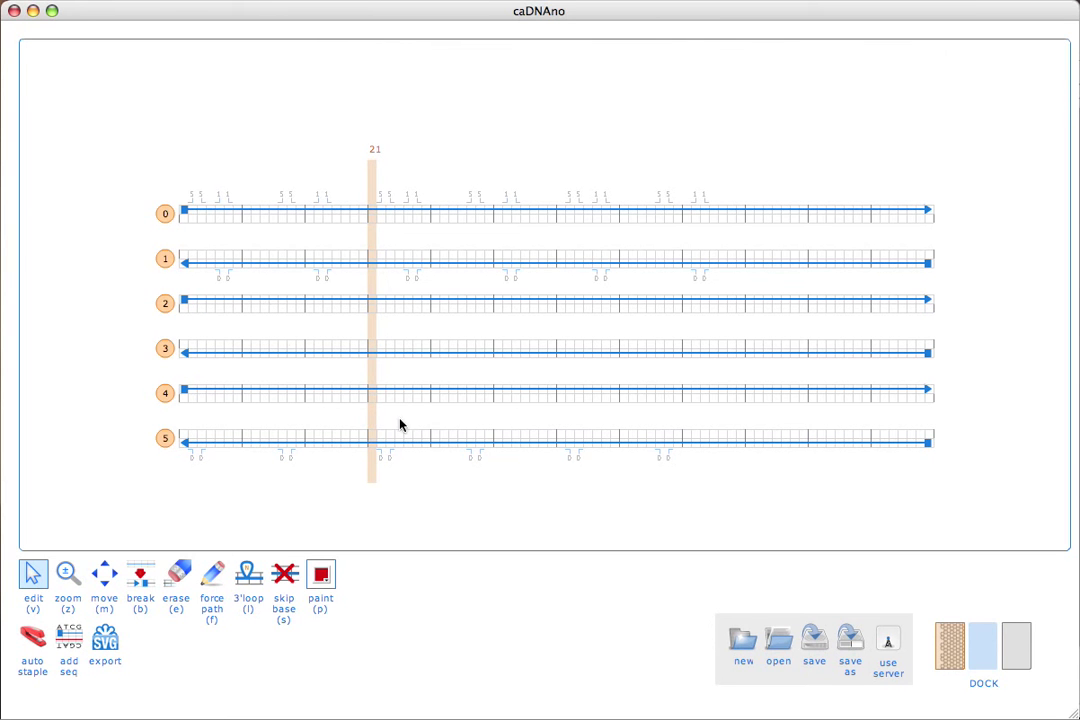
left_click(950, 645)
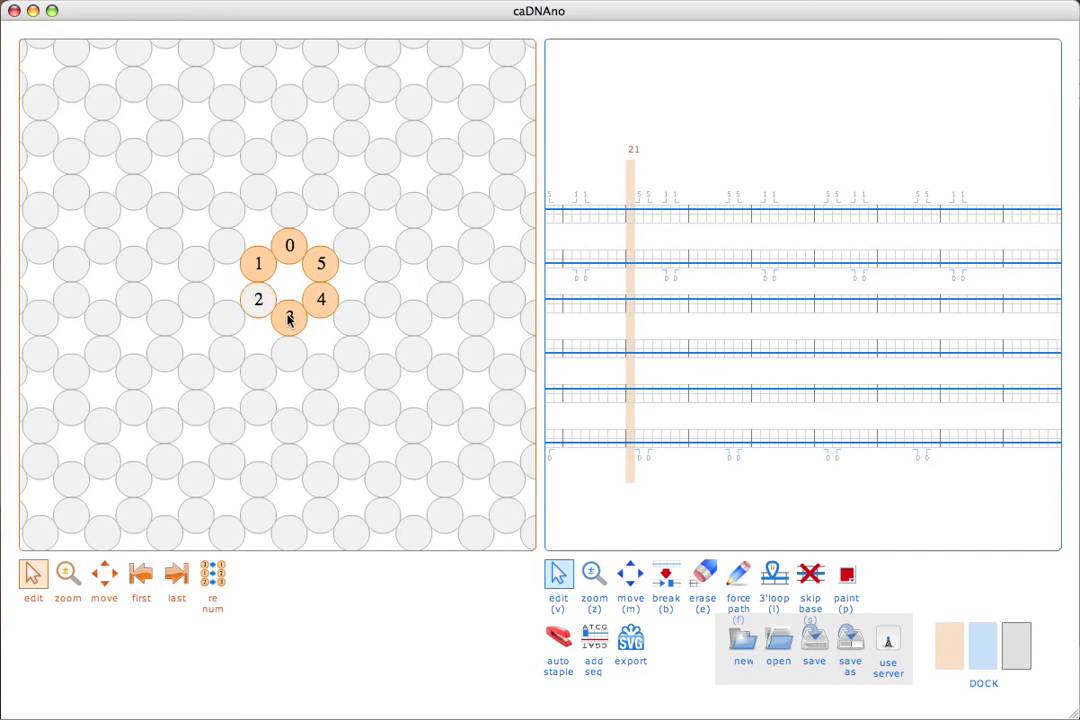
left_click(940, 650)
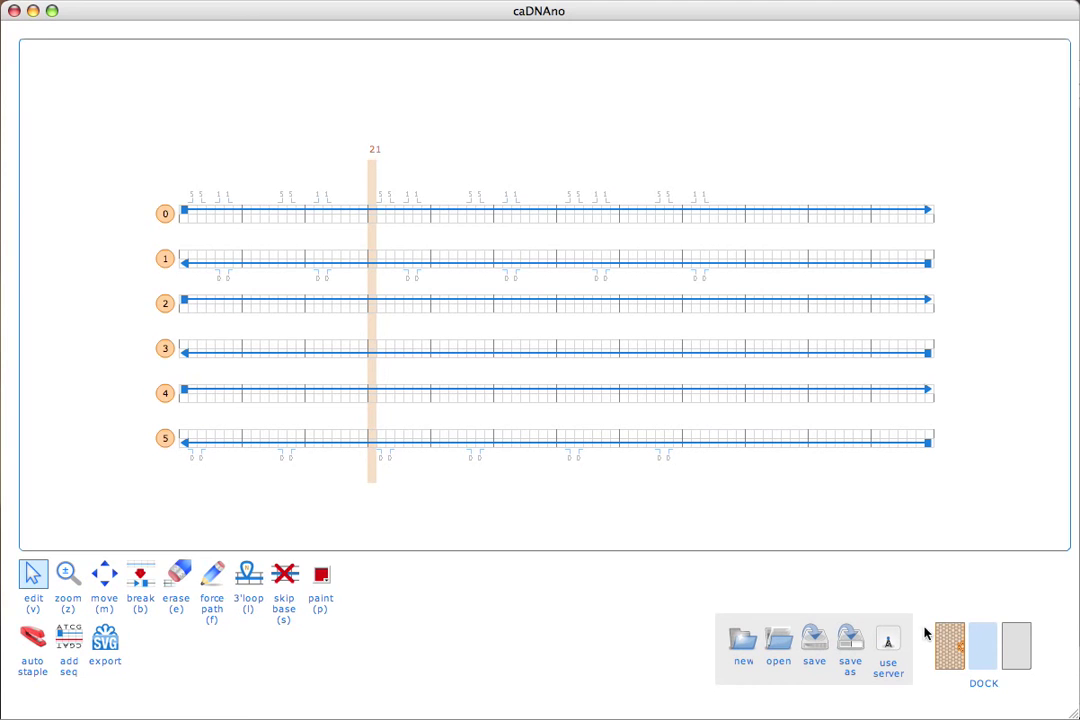
- Add crossovers joining helices 0–1, 2–3 and 4–5 near the left end
left_click(229, 199)
mouse_move(260, 304)
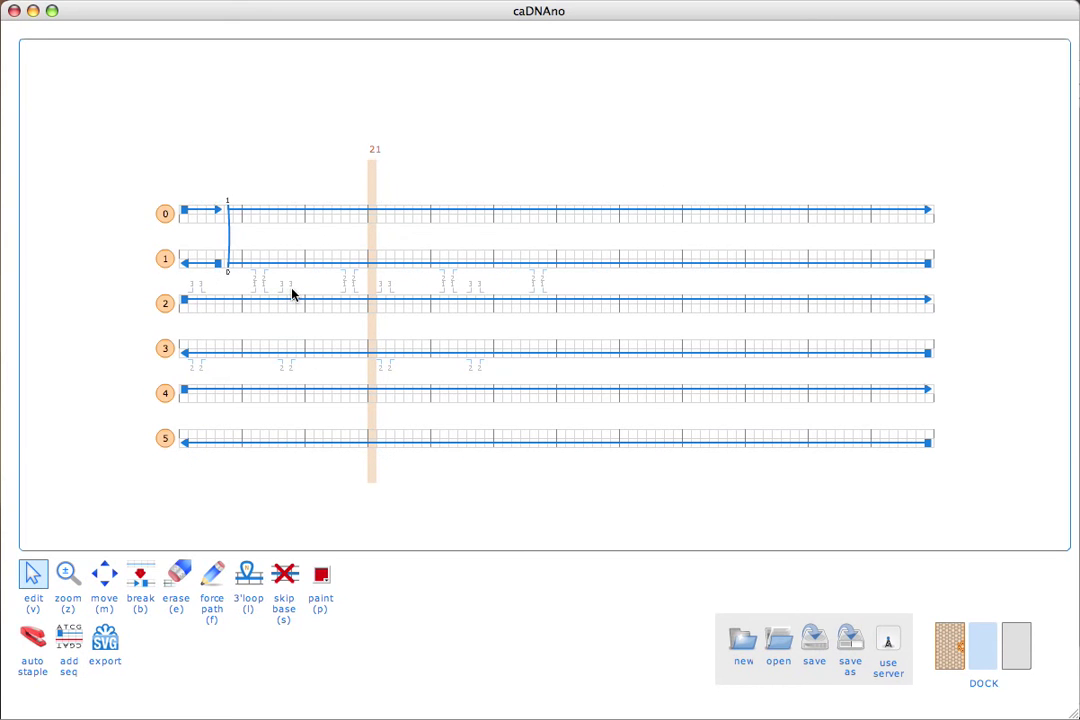
left_click(290, 292)
left_click(262, 382)
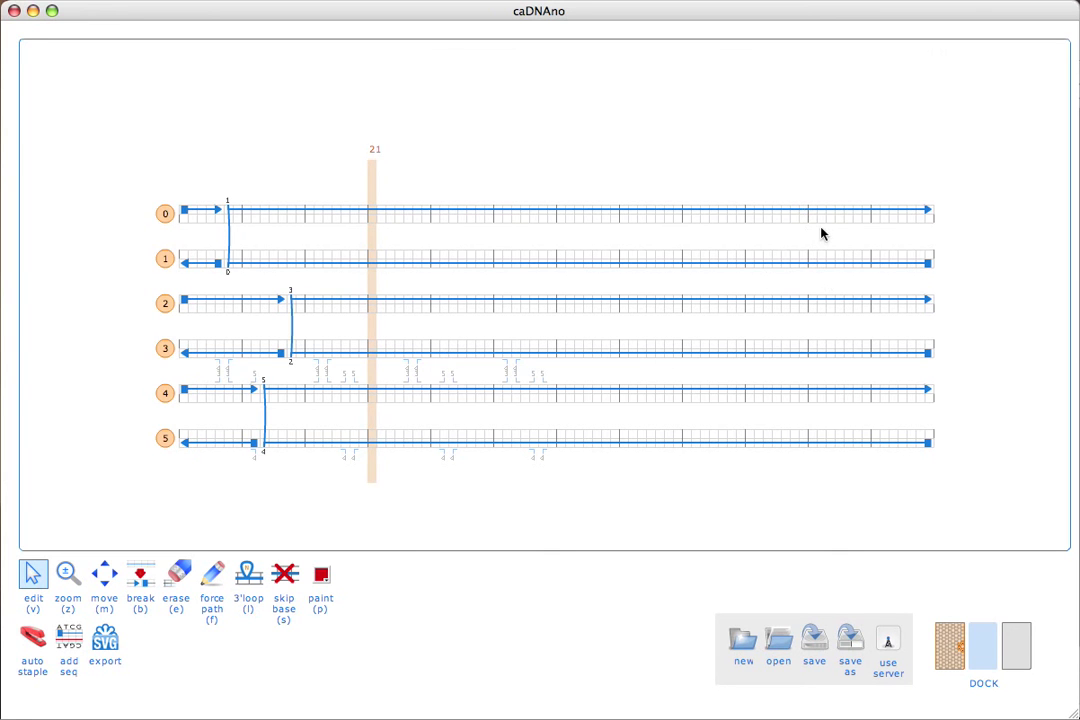
- Add right-end crossovers between helices 0–1 and 2–3, redoing a misplaced 0–1 crossover
mouse_move(824, 222)
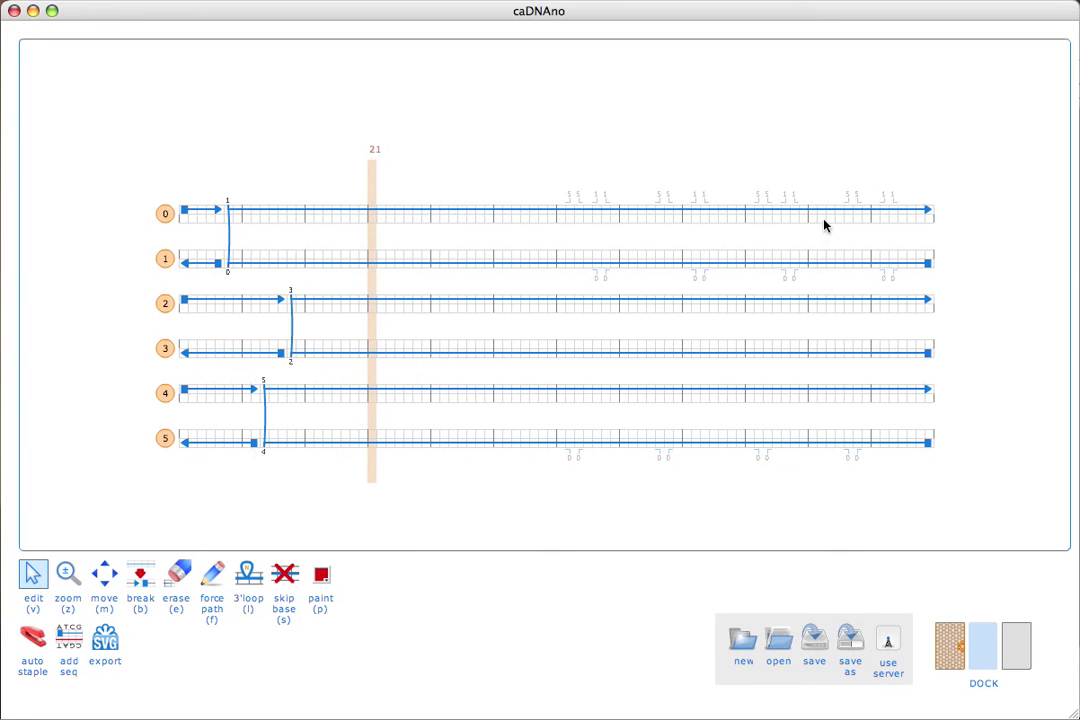
left_click(884, 205)
mouse_move(861, 294)
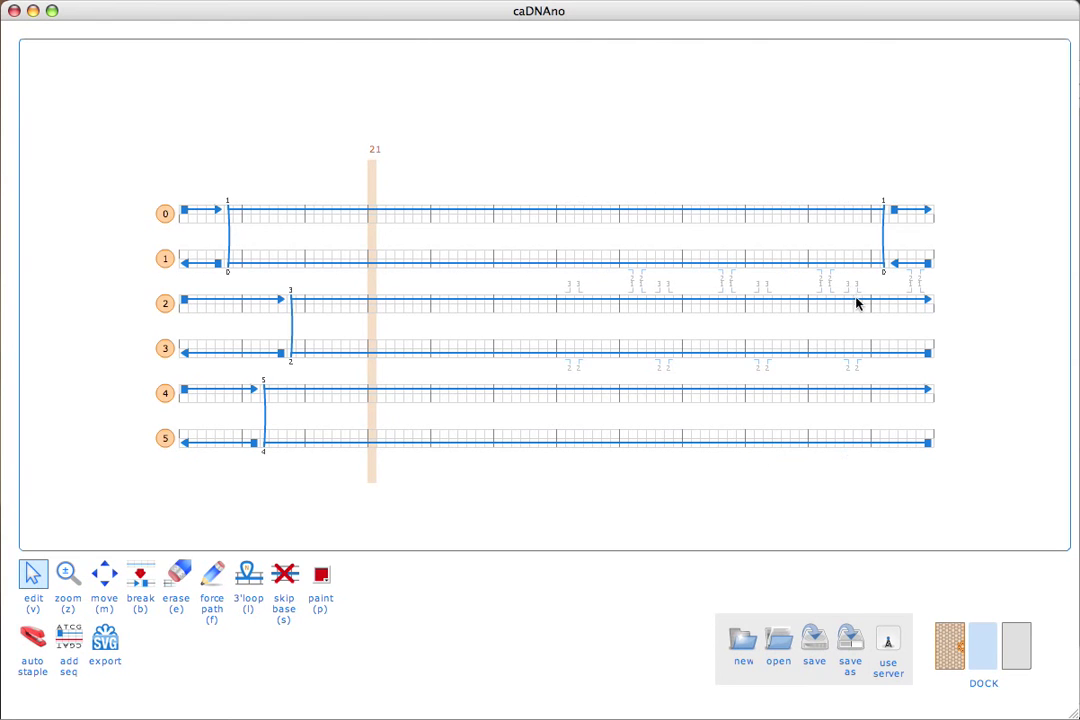
left_click(849, 294)
left_click(886, 240)
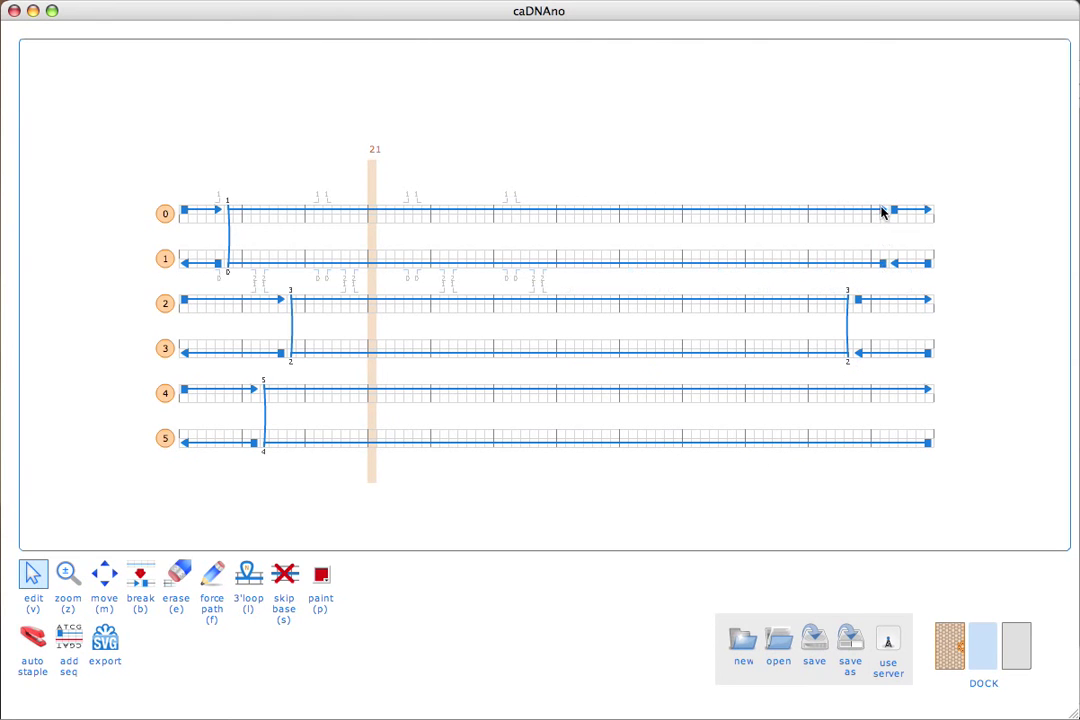
left_click(884, 211)
left_click(882, 265)
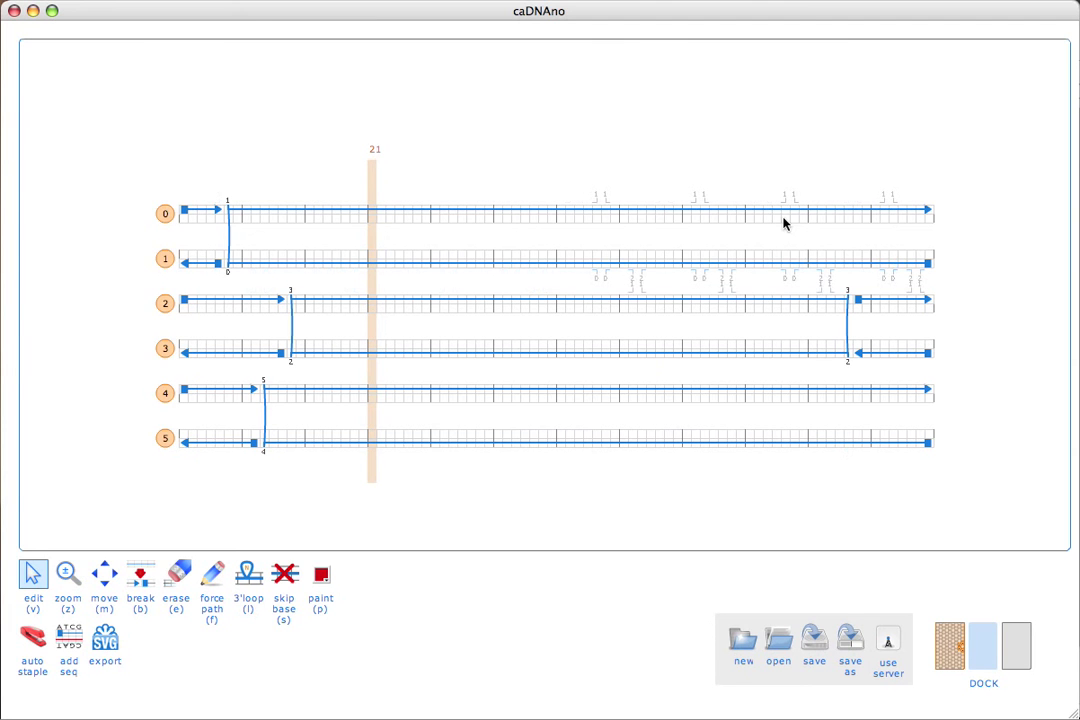
left_click(778, 275)
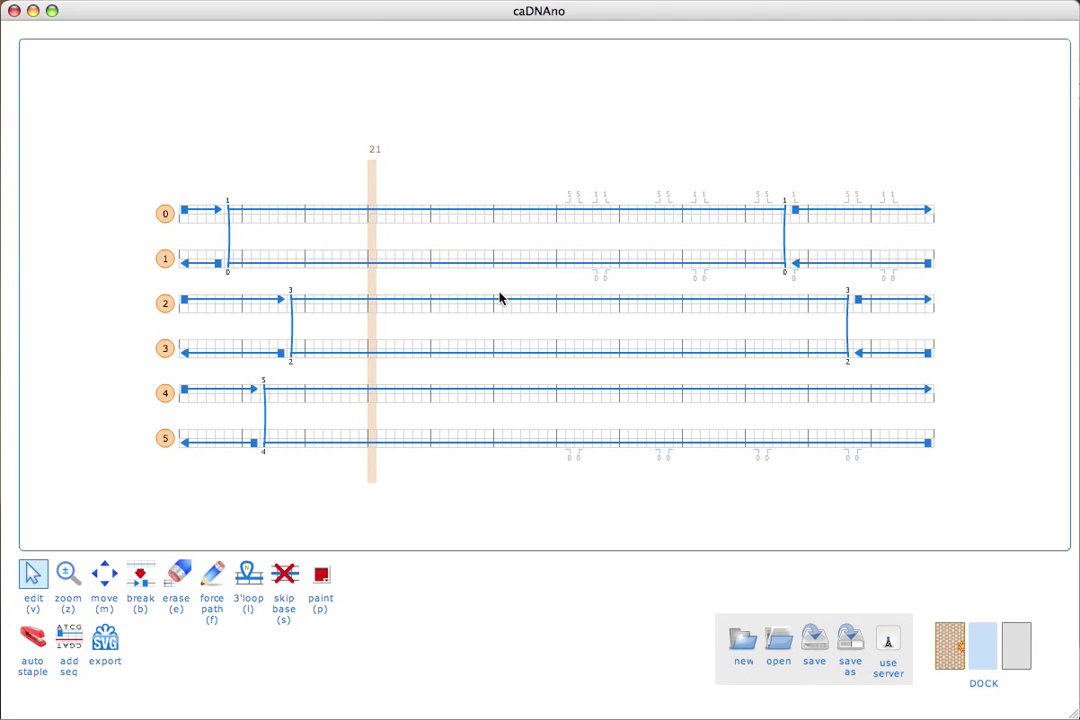
left_click(783, 403)
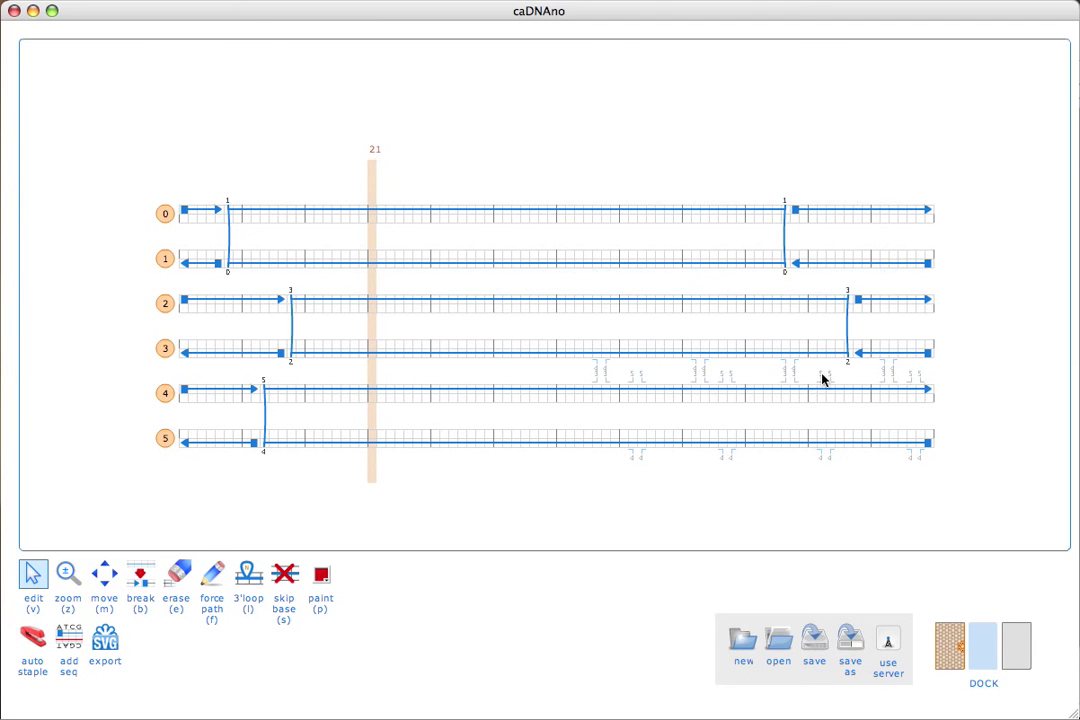
- Join helices 4 and 5 near the right end, then erase the leftover left strand ends on all six helices
left_click(821, 456)
key("e")
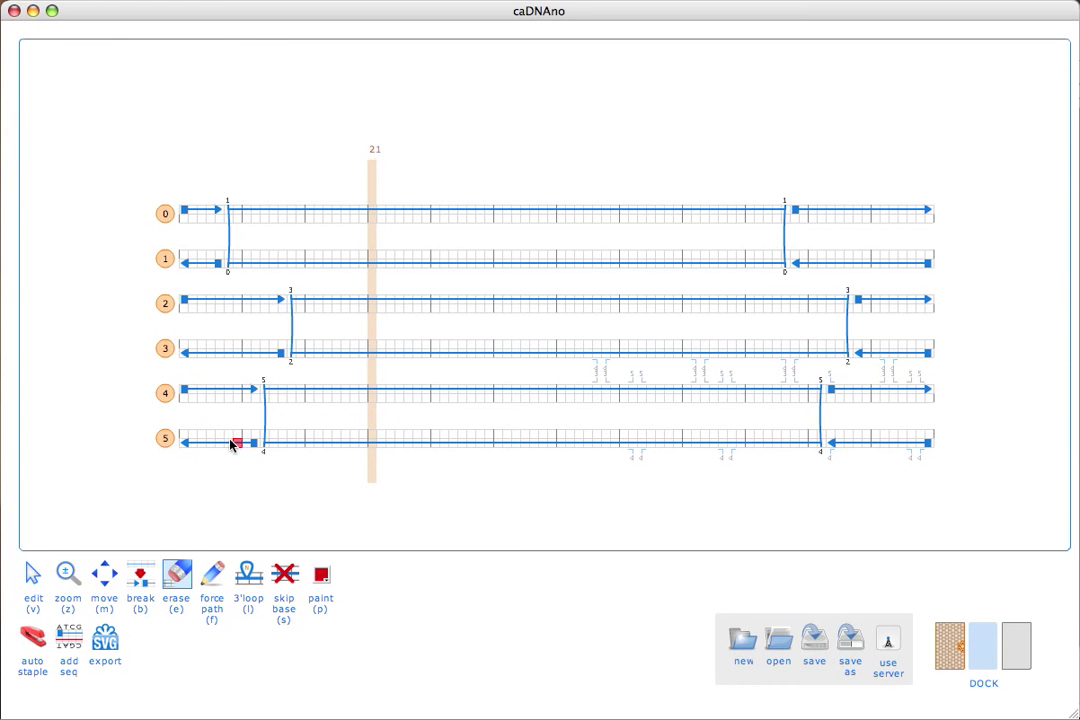
left_click(208, 444)
left_click(204, 444)
left_click(205, 441)
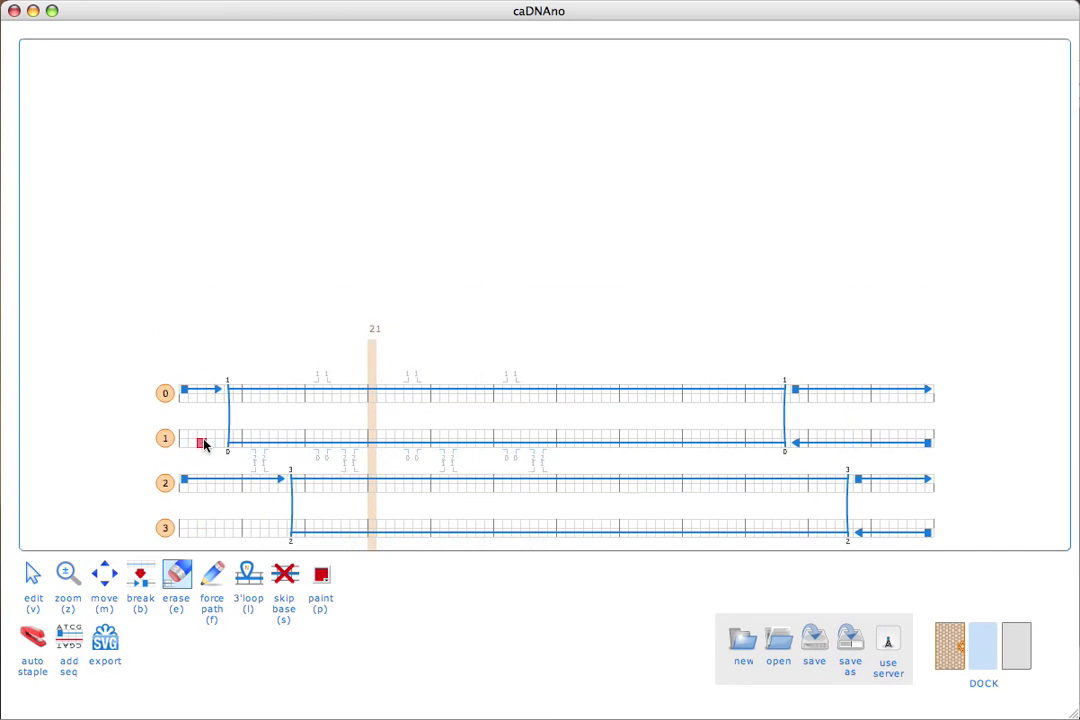
left_click(203, 219)
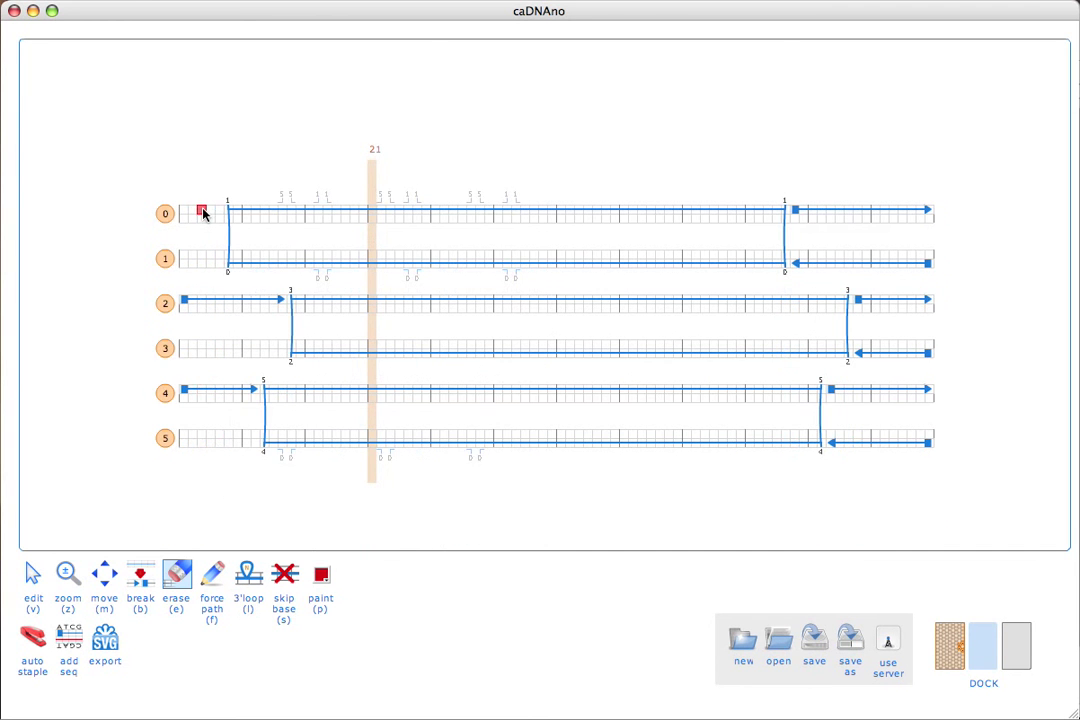
left_click(206, 214)
left_click(204, 214)
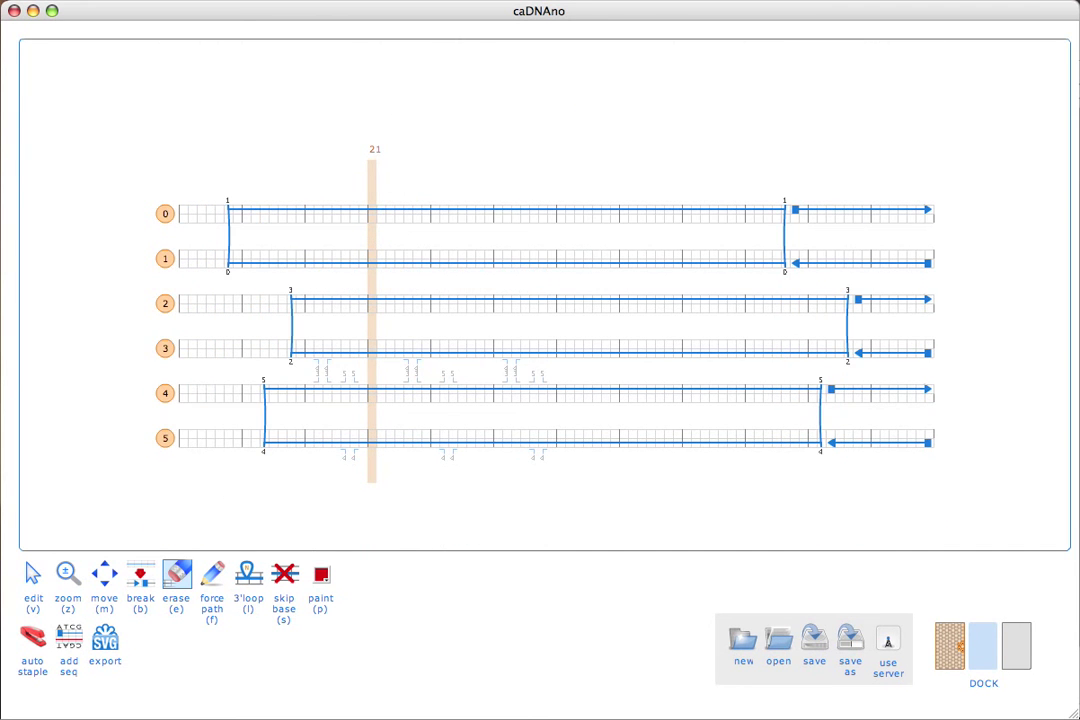
- Erase the leftover right strand ends past the end crossovers and return to the edit tool
left_click(906, 214)
left_click(906, 216)
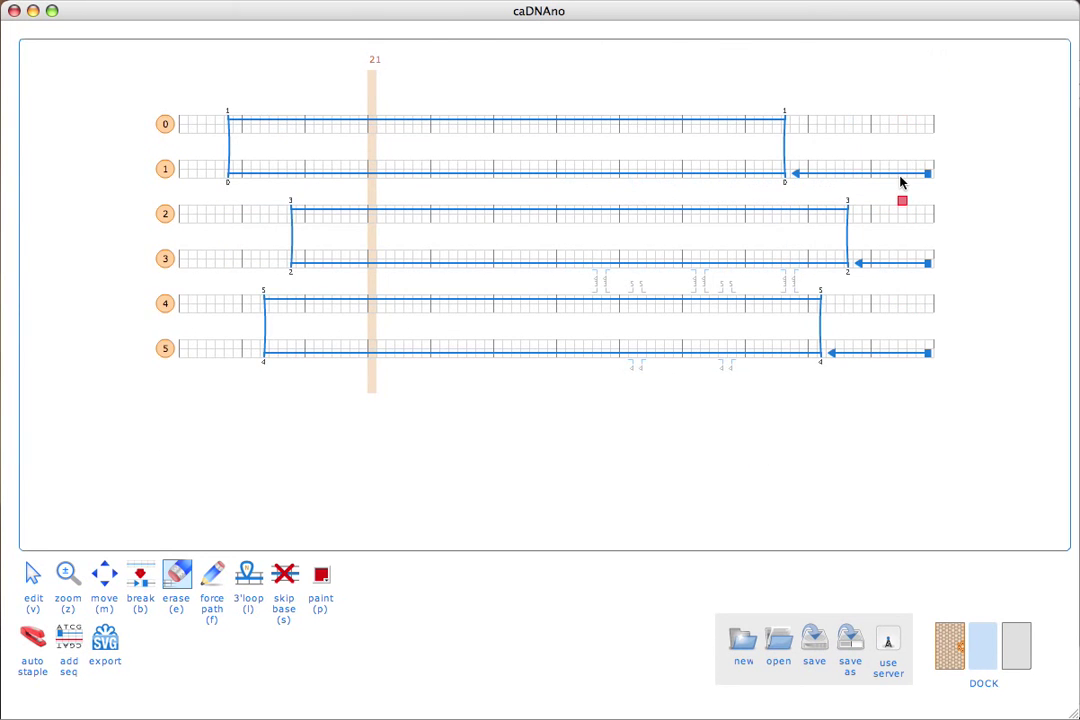
left_click(902, 172)
left_click(900, 176)
left_click(899, 261)
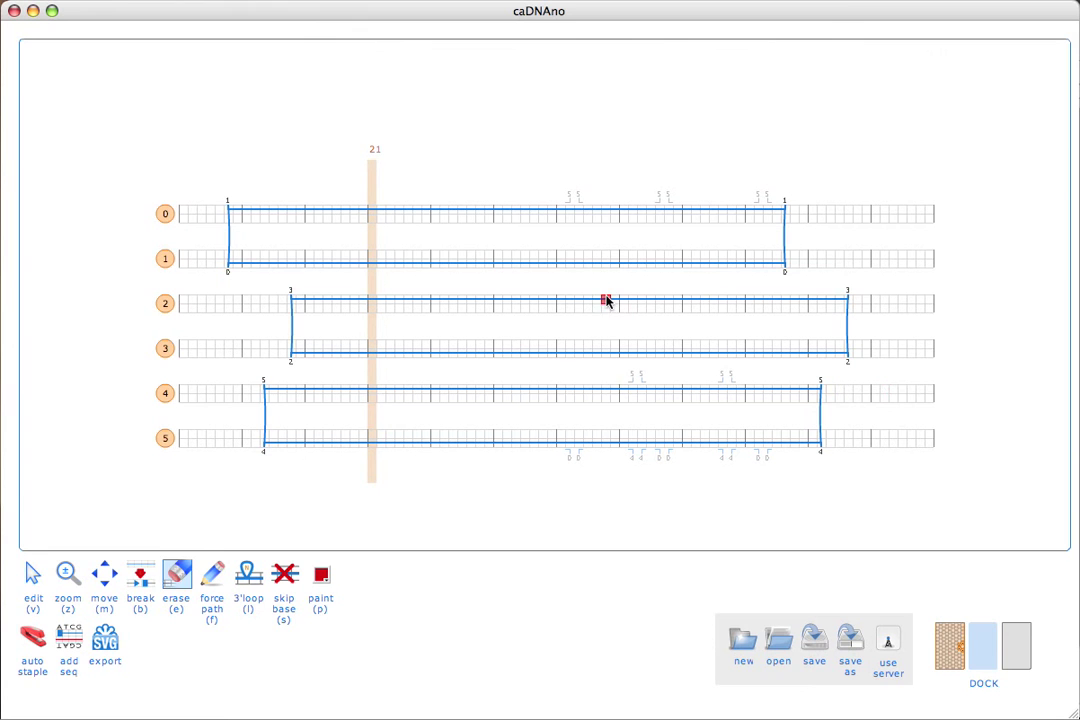
key("v")
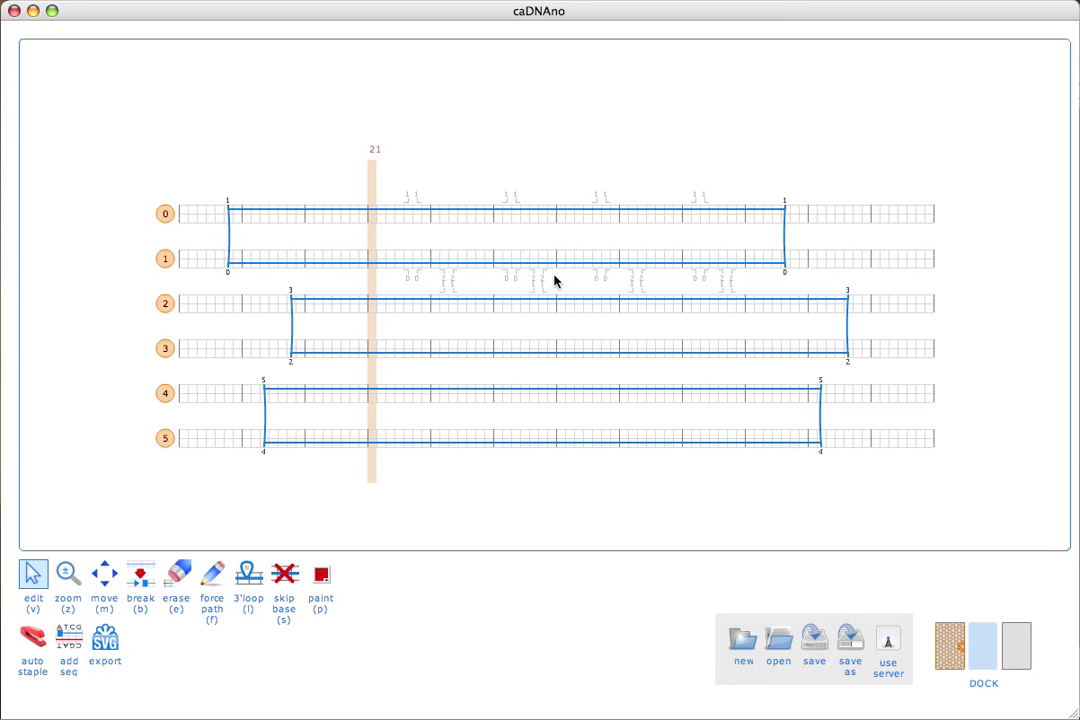
- Join helices 1 and 2 with a mid-bundle crossover and switch to the erase tool
left_click(535, 276)
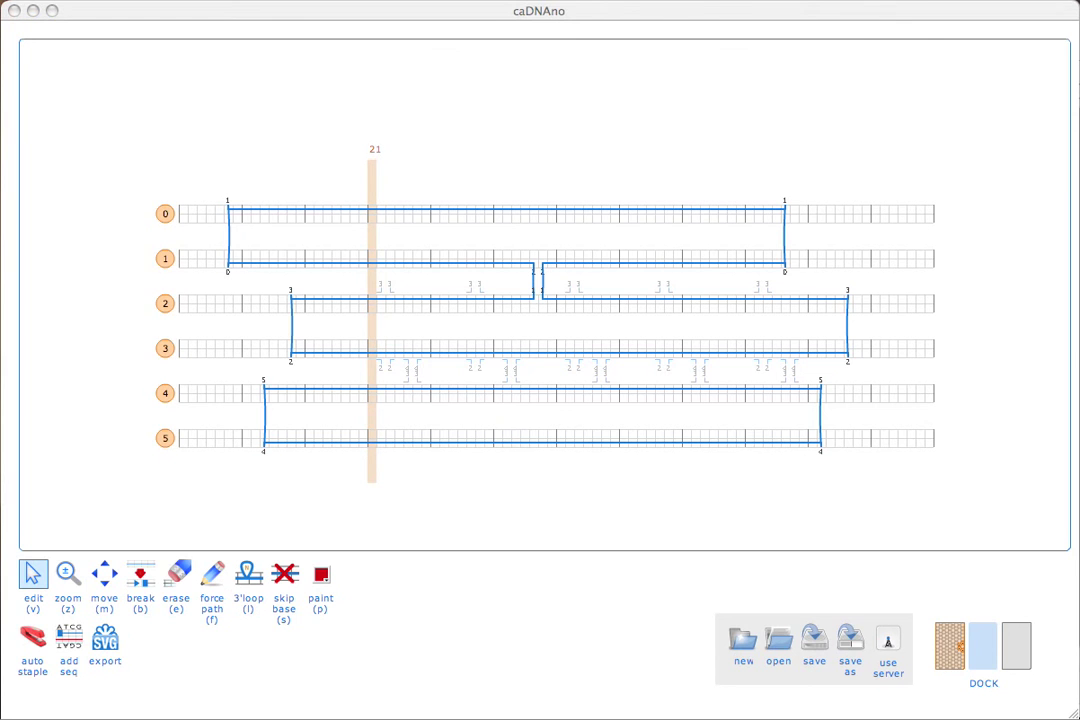
key("e")
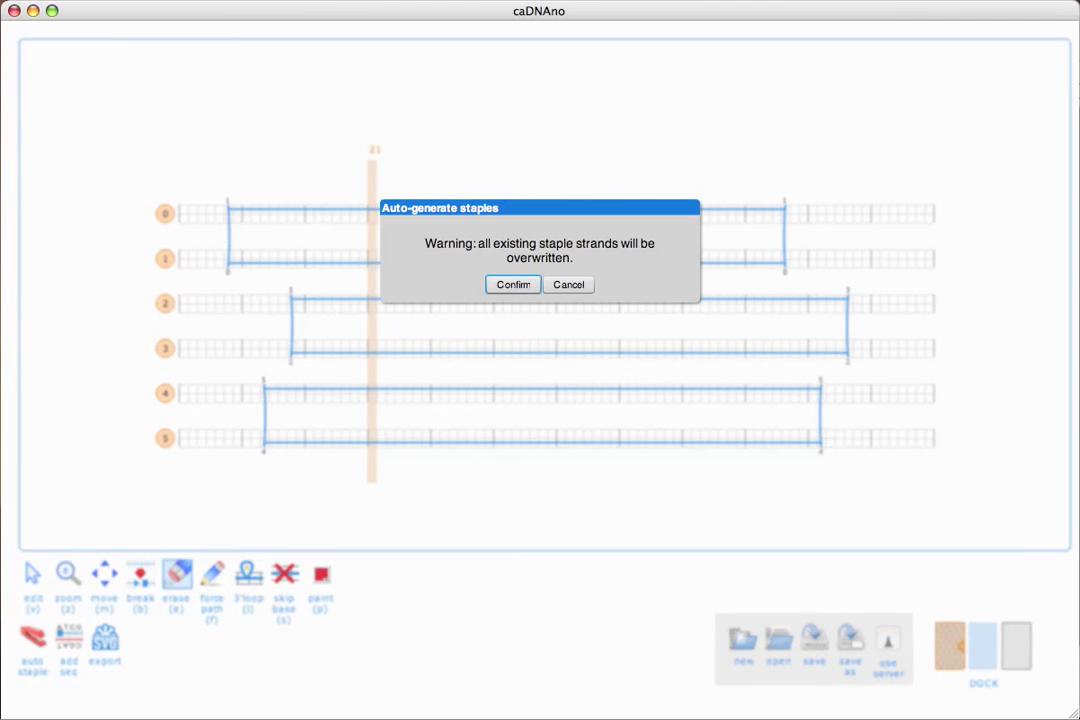
- Auto-generate staples for all six helices, overwriting existing strands, and bring back the honeycomb slice view
left_click(32, 640)
left_click(508, 286)
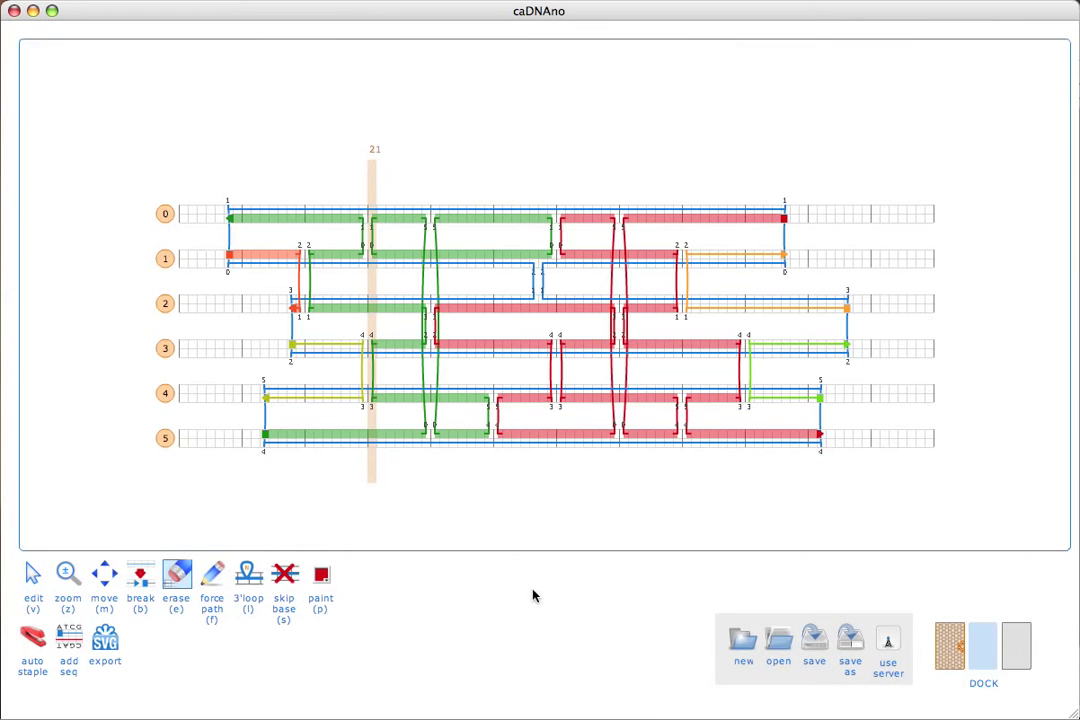
left_click(951, 640)
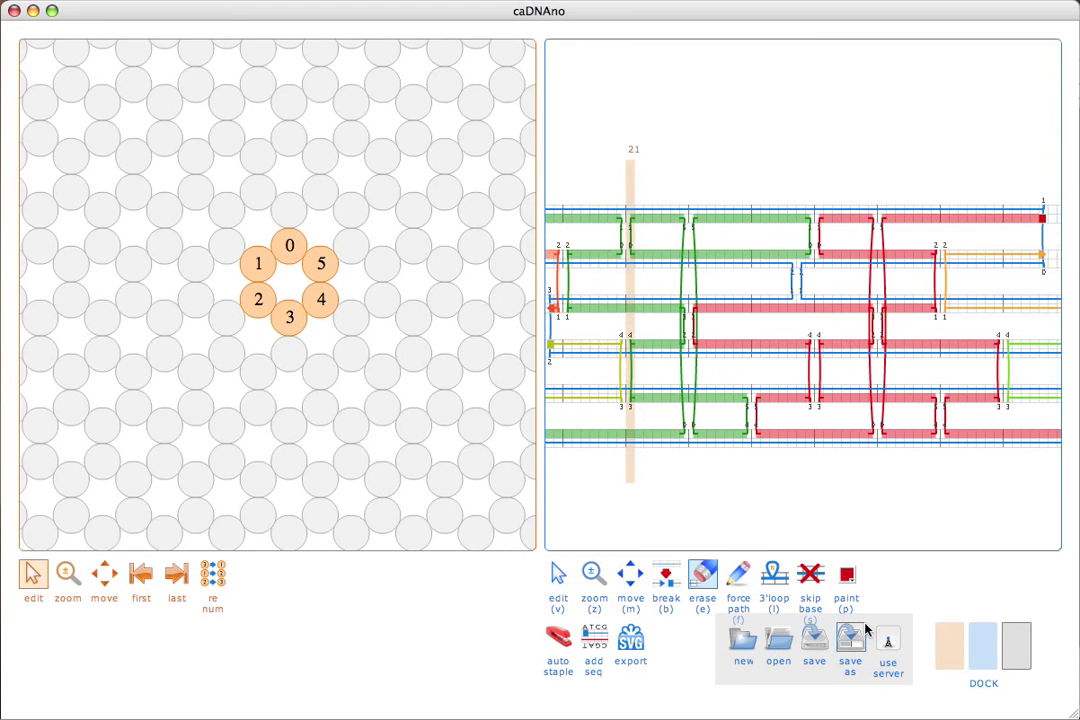
- Move the slice position to base 6, adding short strands on helices 3 and 4
key("v")
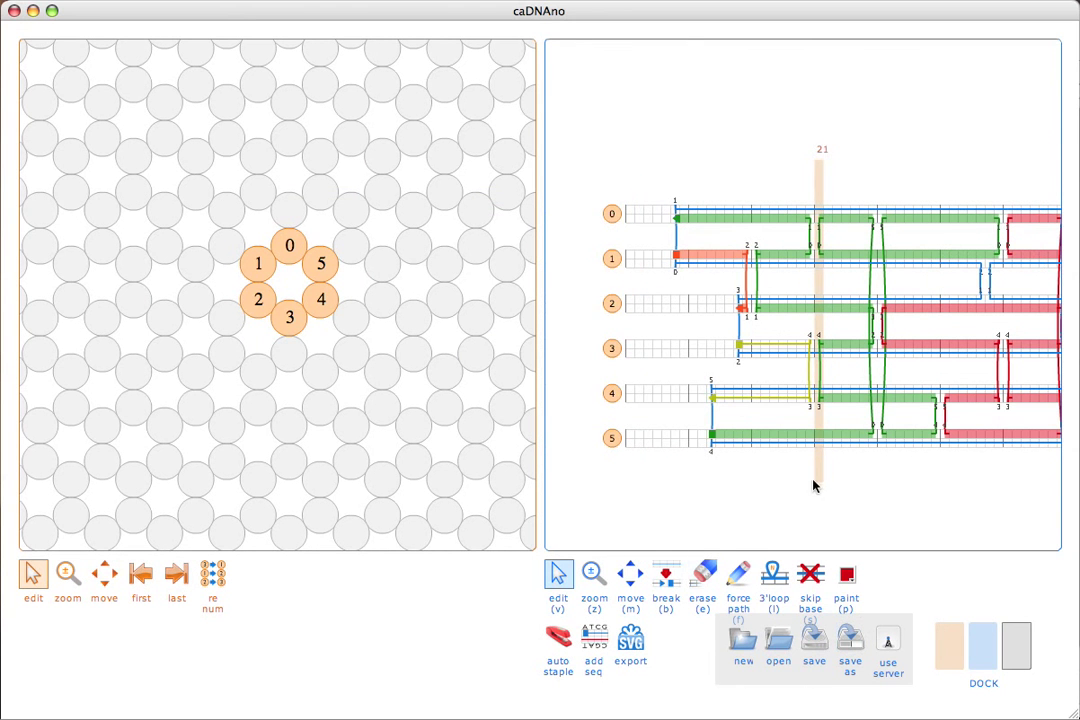
left_click_drag(816, 477, 684, 461)
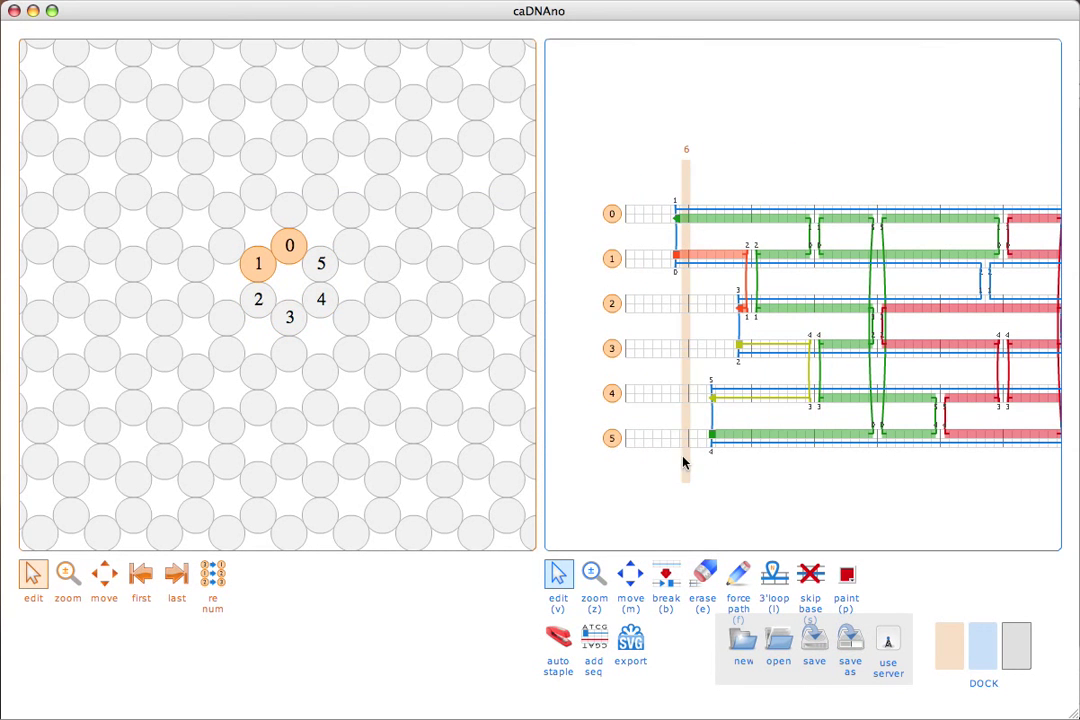
left_click(301, 316)
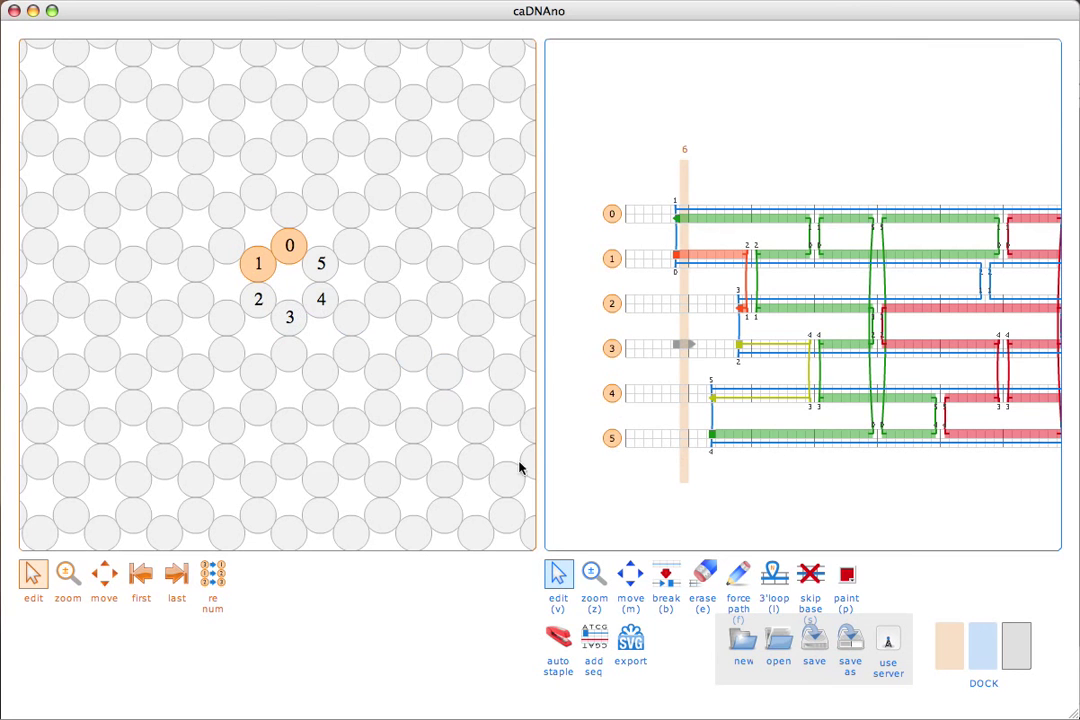
left_click(321, 298)
- Erase the stray short strands on helices 3 and 4 and hide the slice view
key("e")
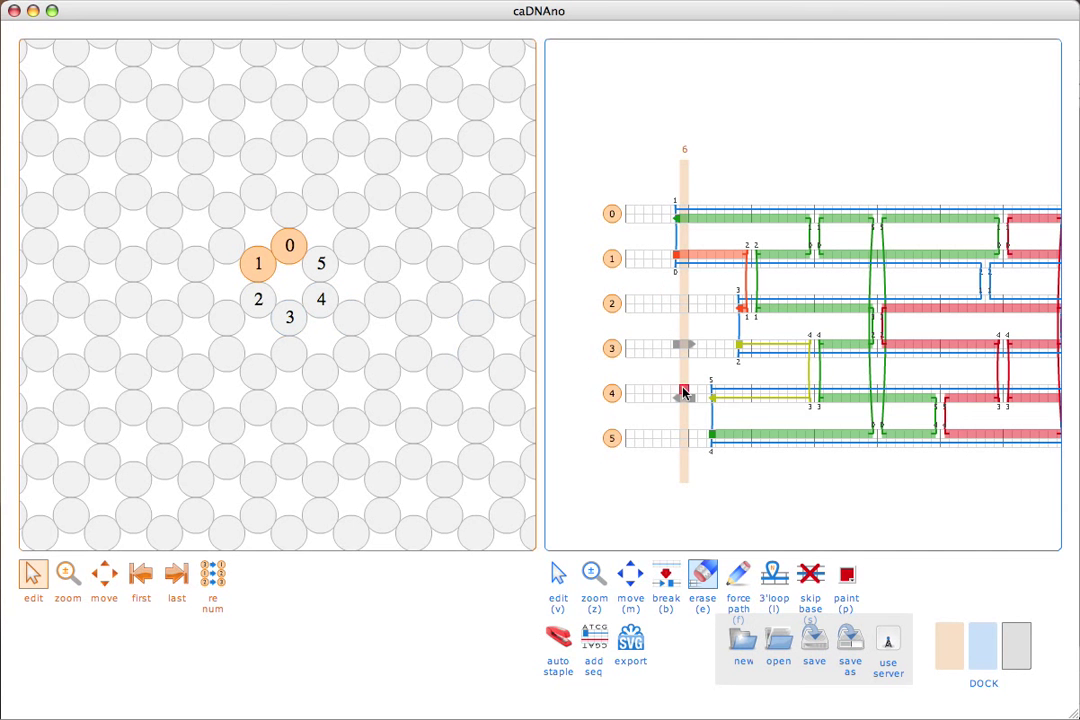
left_click(685, 398)
left_click(681, 346)
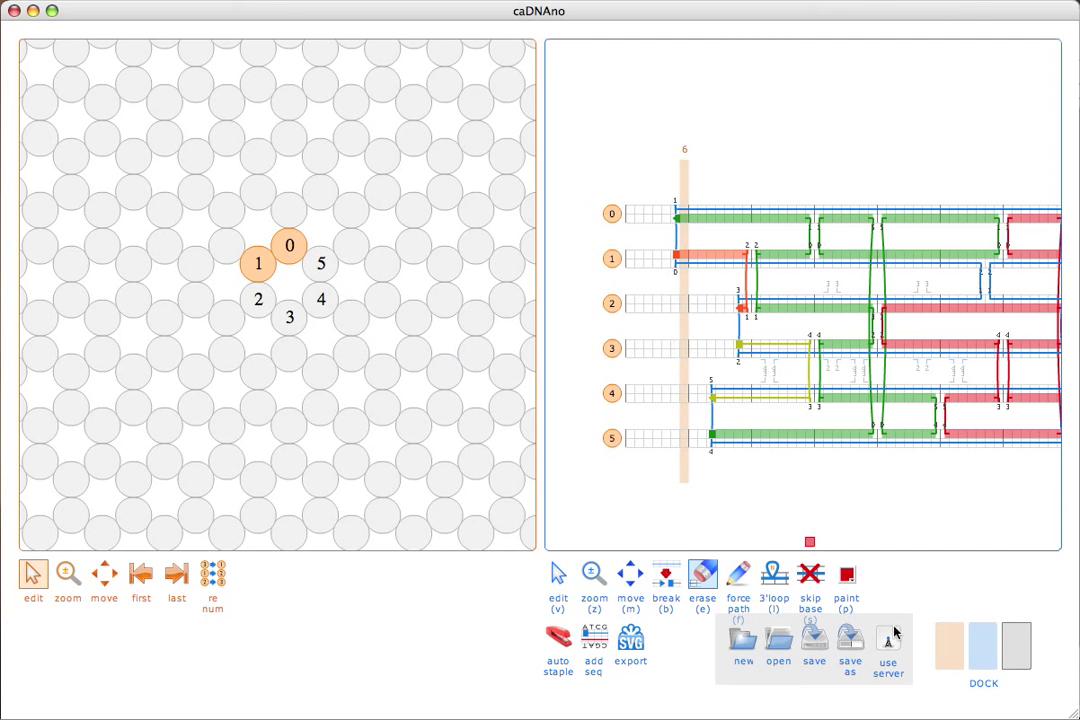
left_click(956, 647)
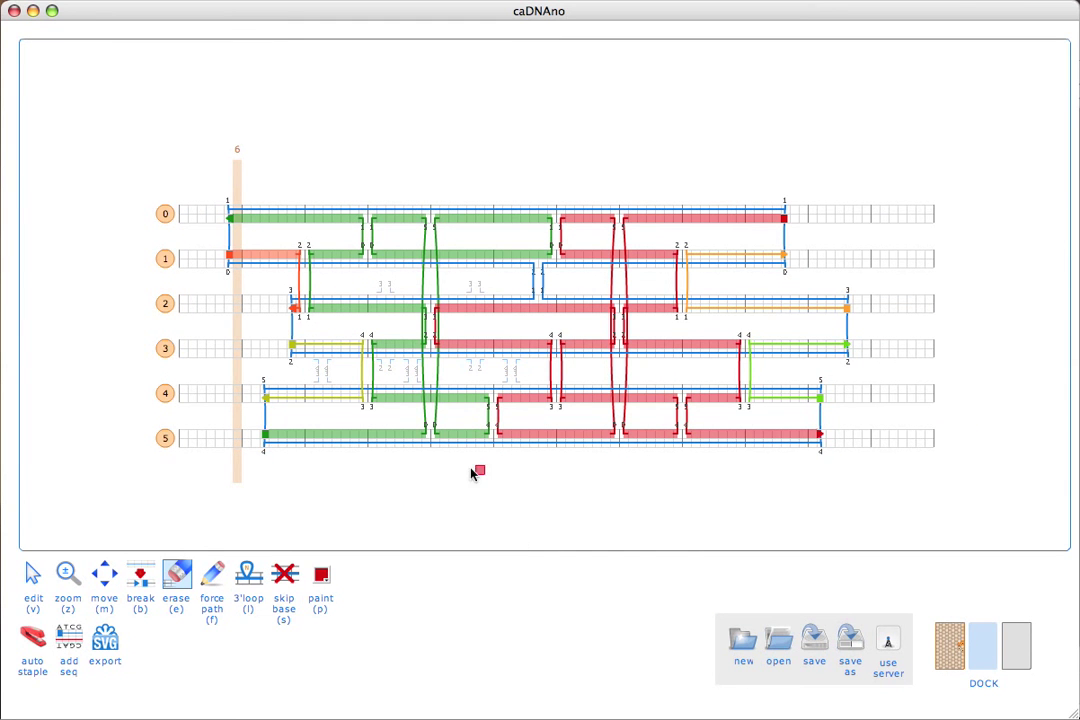
- Switch from the select tool (V) to the break tool (B)
key("v")
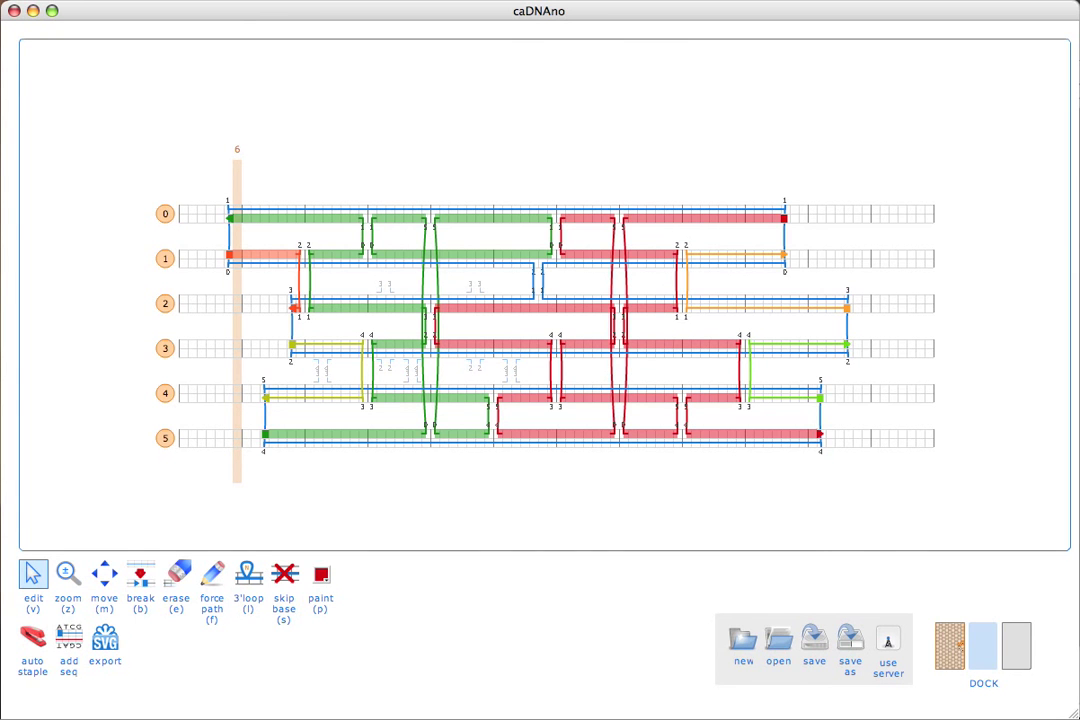
key("b")
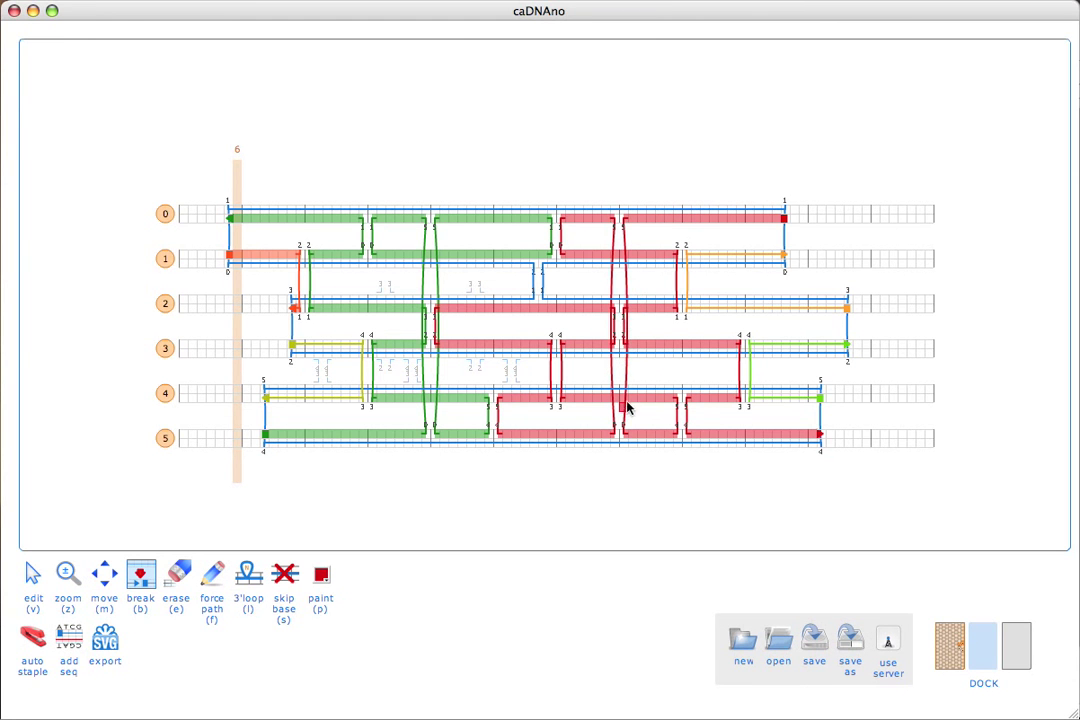
- Break the staples on helices 4, 3, 1, 5, 1, 4 and 2 into shorter strands
left_click(625, 398)
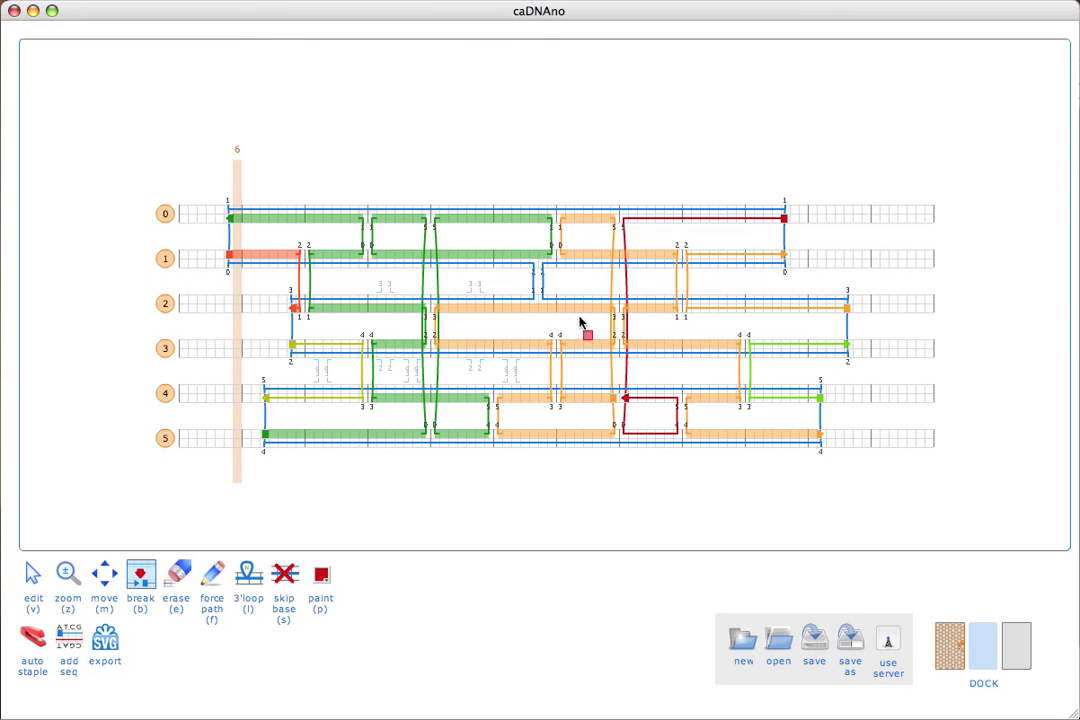
left_click(491, 344)
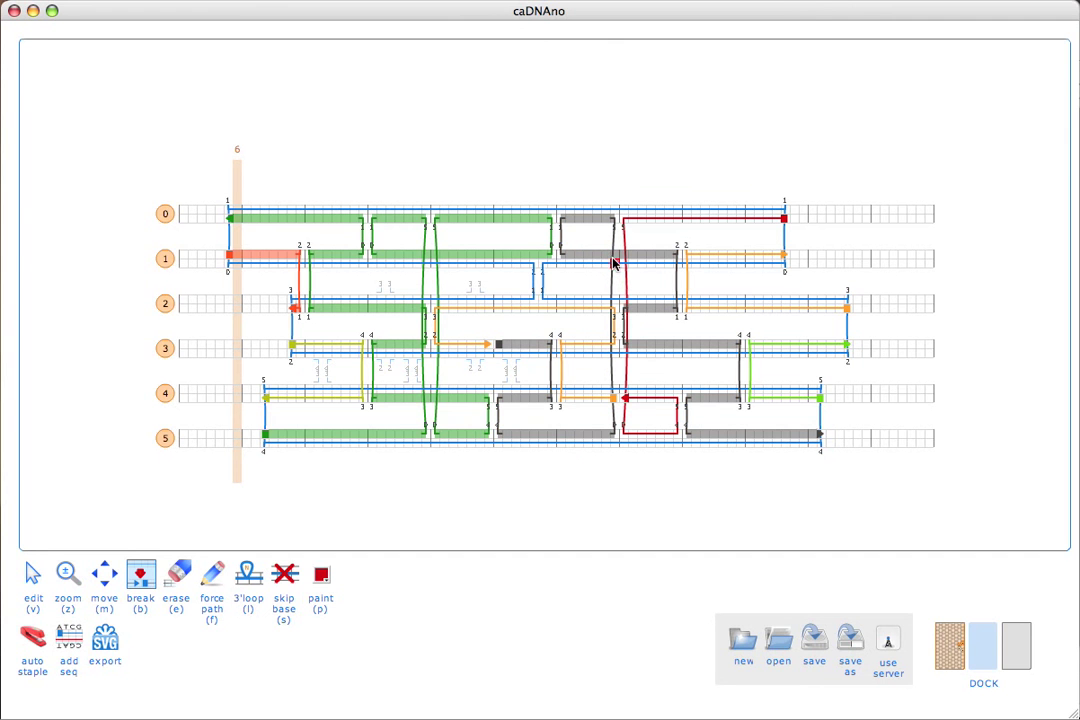
key("v")
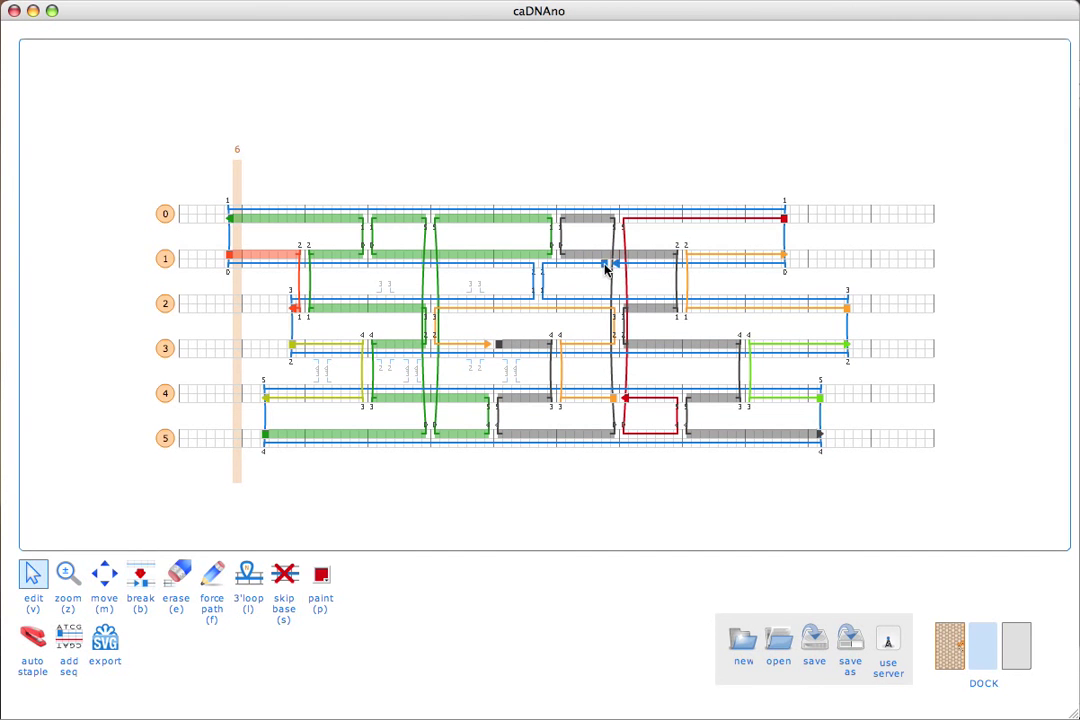
key("b")
left_click(616, 256)
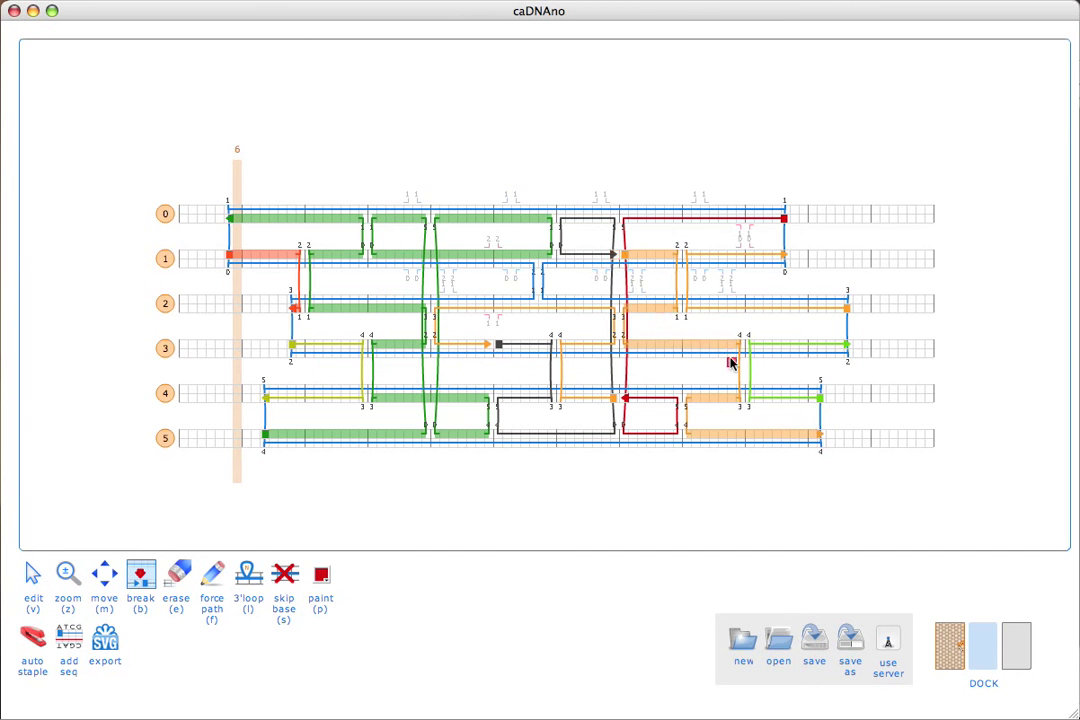
left_click(742, 434)
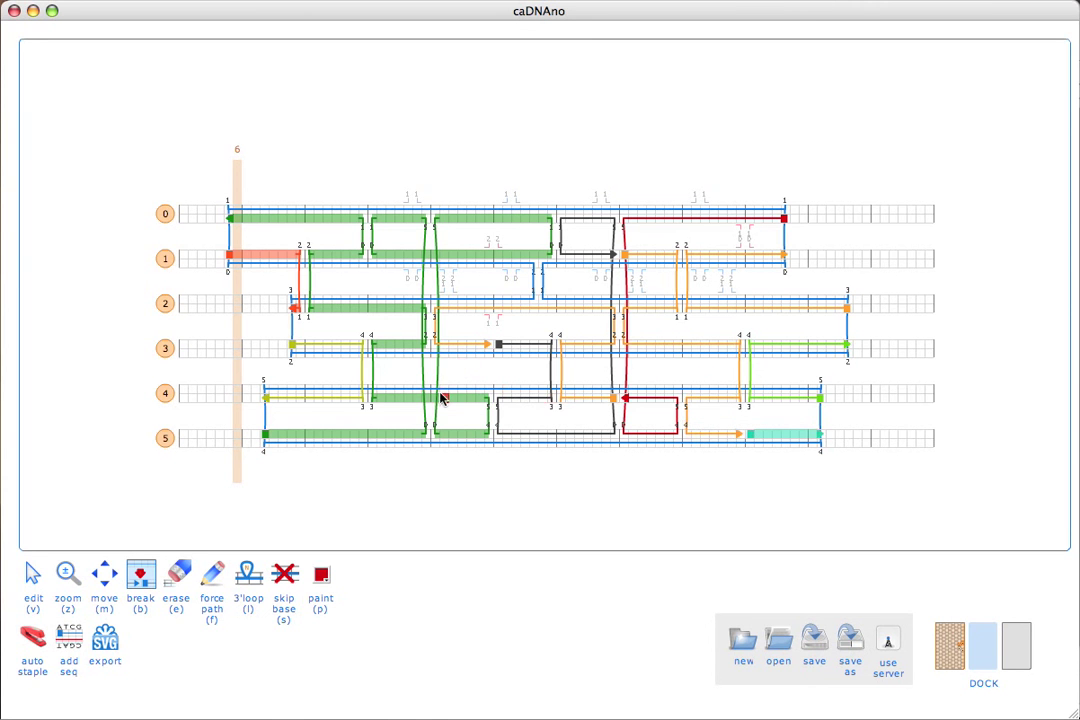
left_click(426, 255)
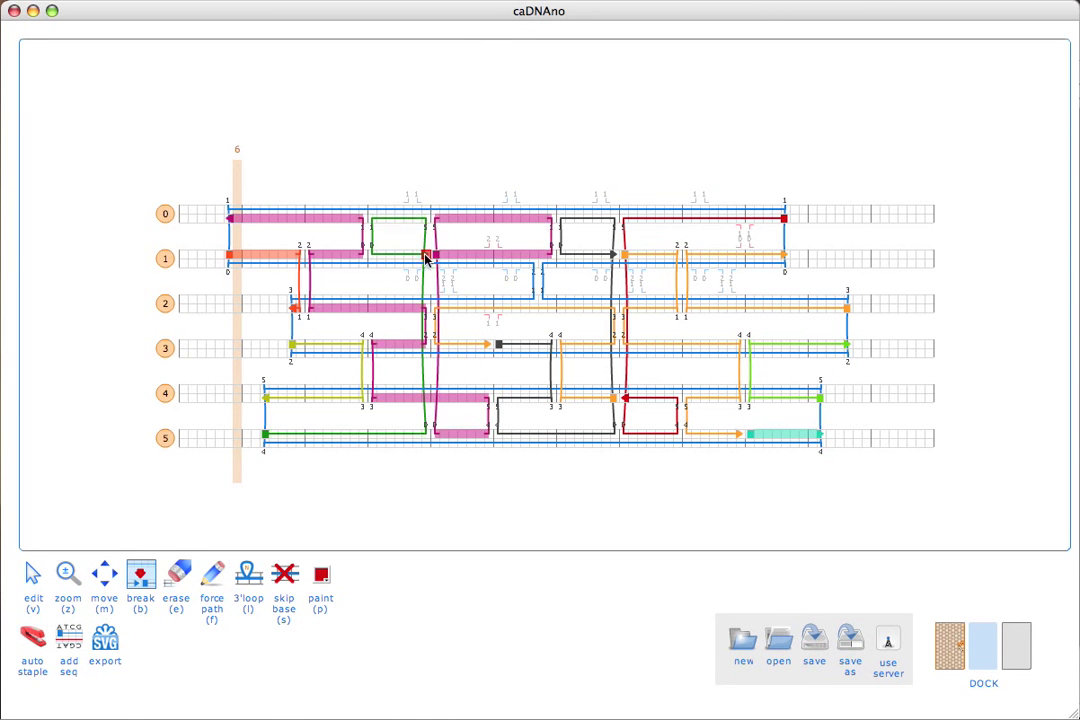
left_click(436, 399)
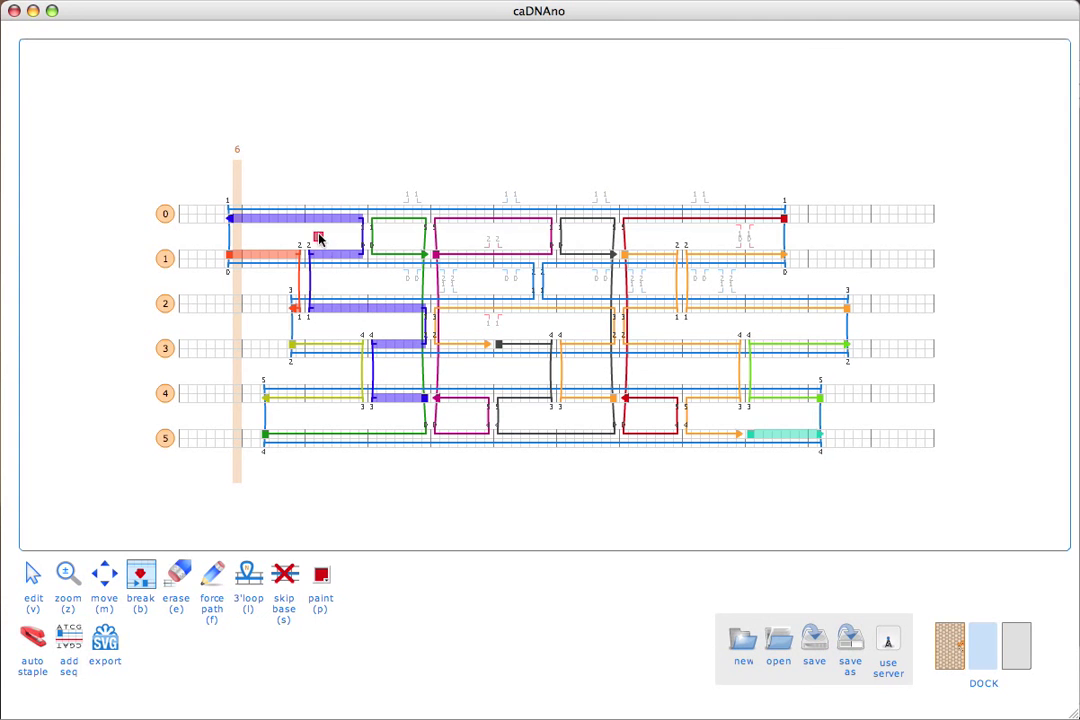
left_click(364, 308)
key("v")
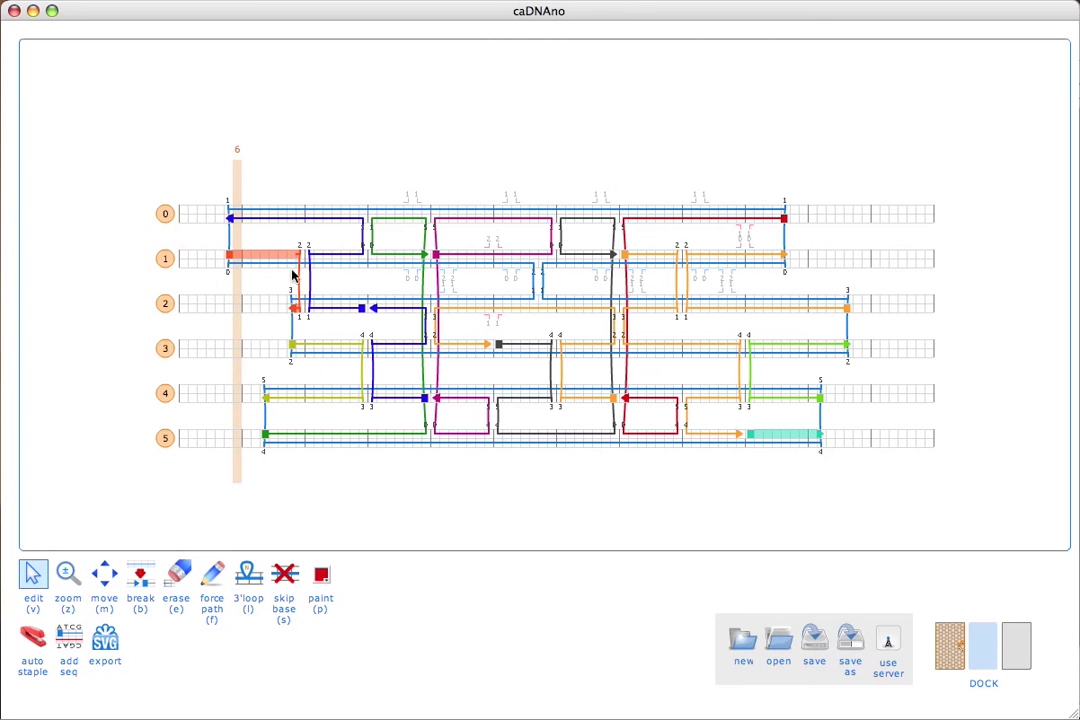
- Remove the helix 1–2 crossover and rejoin staple pieces on helices 1, 2 and 5
left_click(302, 255)
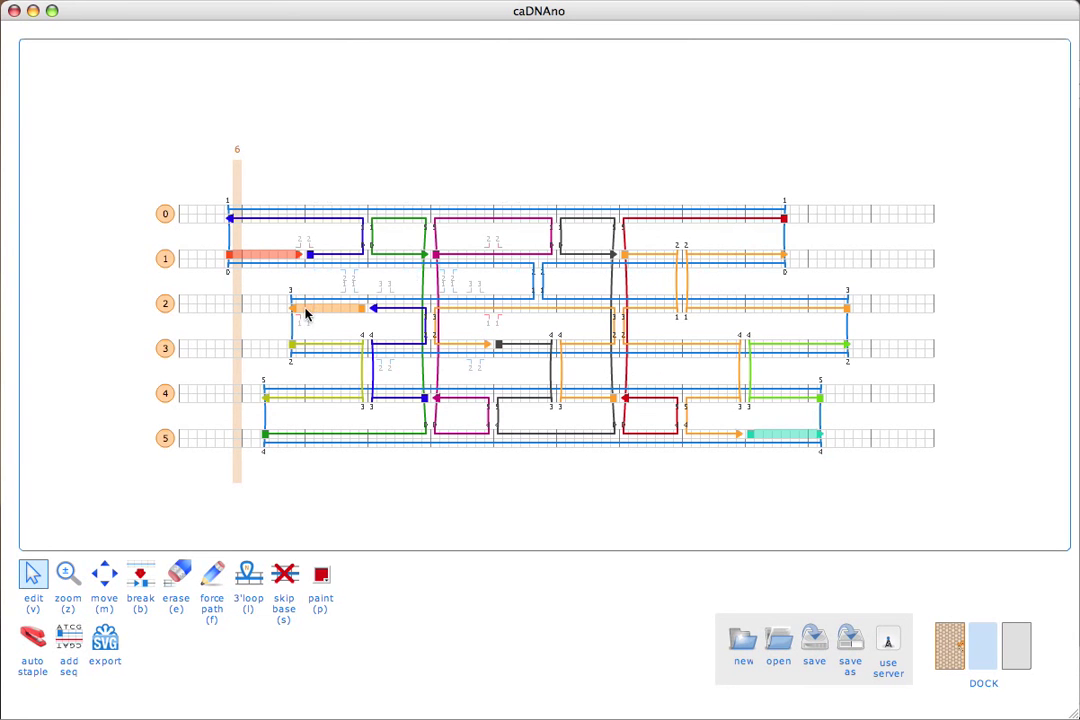
left_click(298, 258)
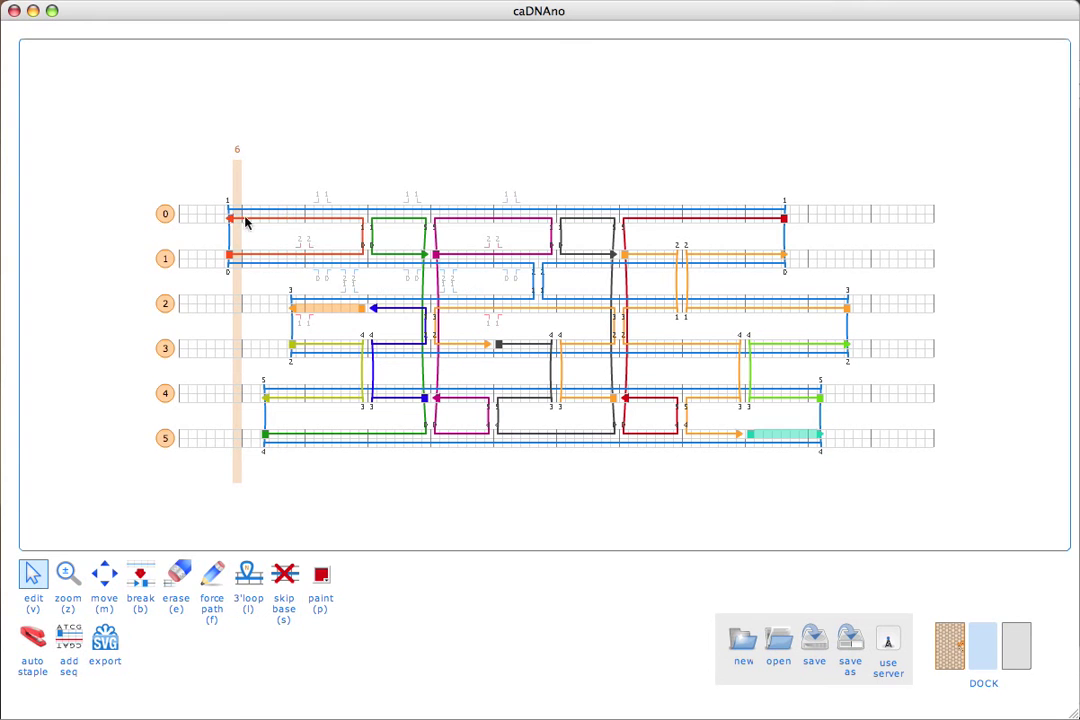
left_click(372, 312)
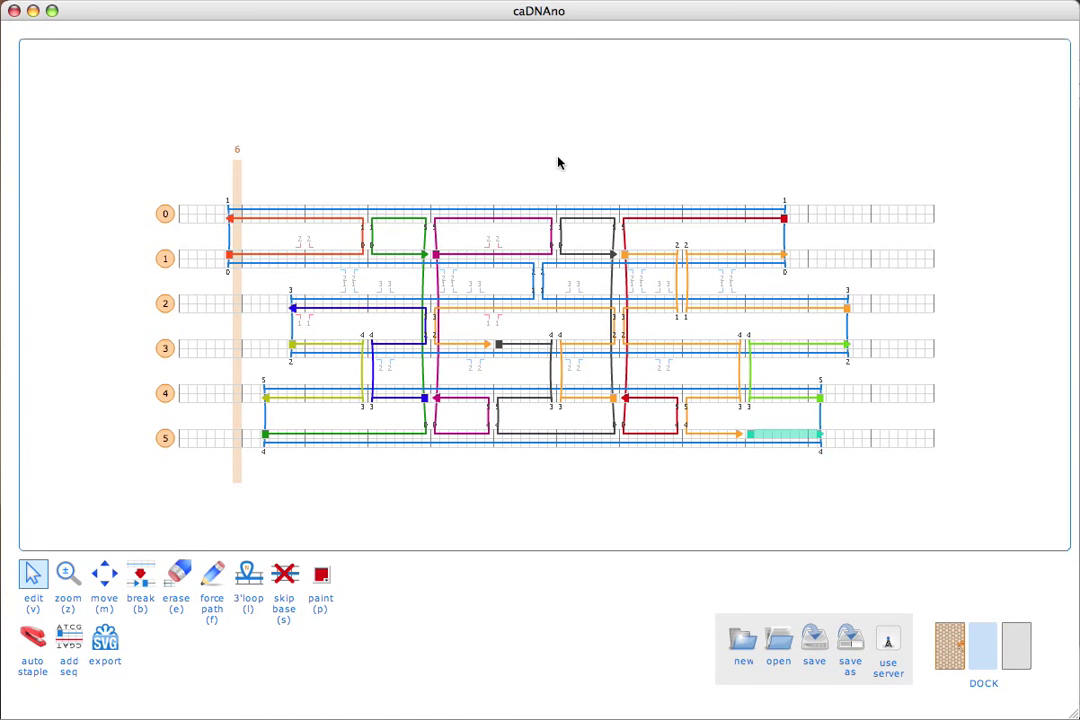
left_click(739, 440)
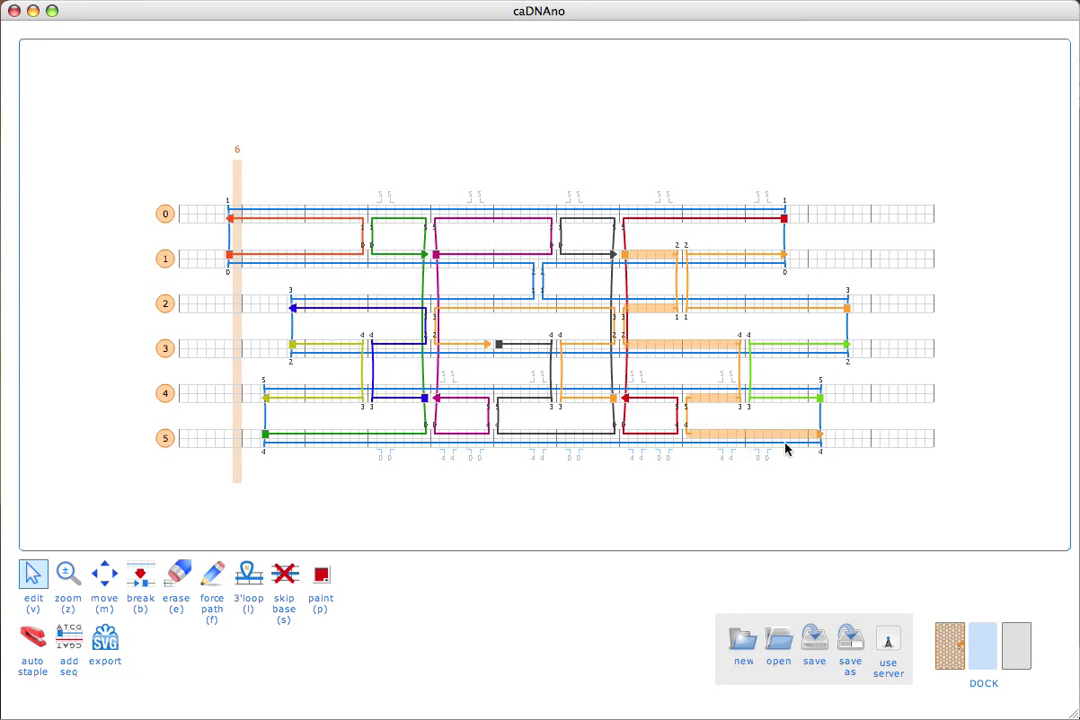
- Break the orange staple on helix 3
key("b")
left_click(678, 345)
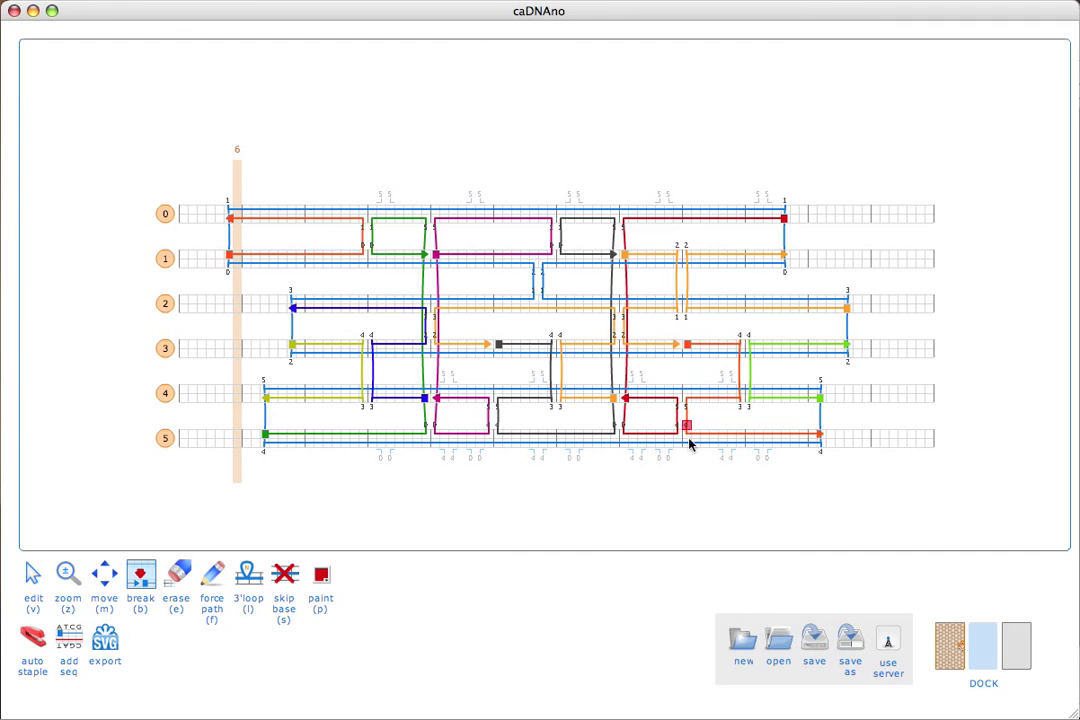
key("v")
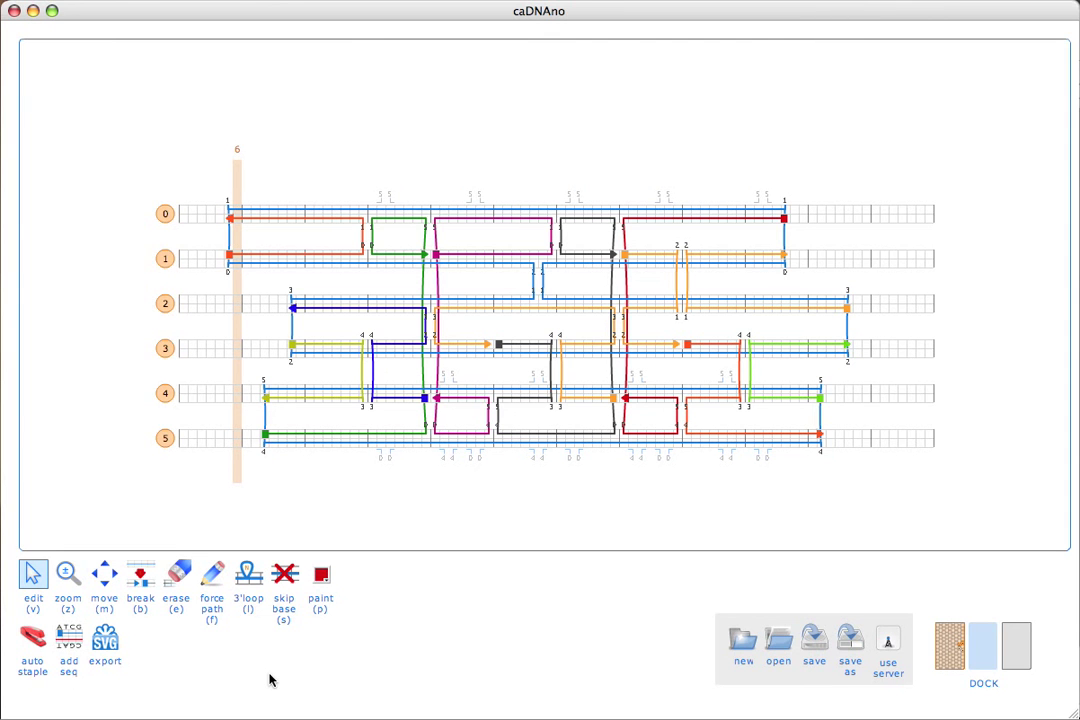
left_click(72, 637)
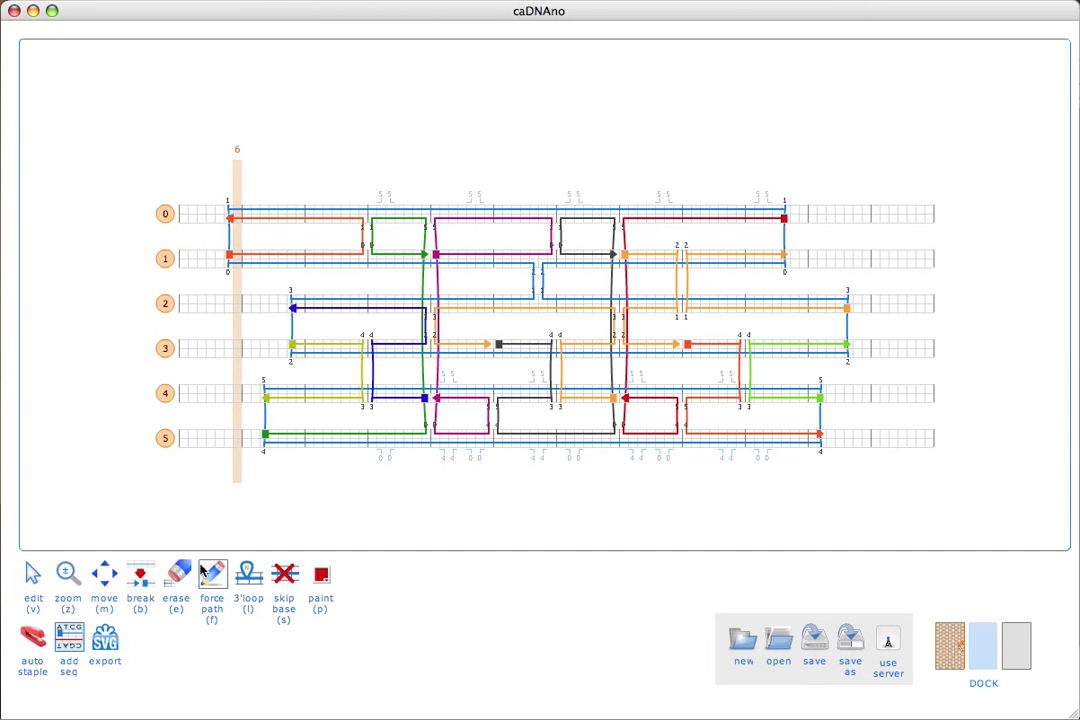
- Break the scaffold strand on helix 0 and start adding sequence at its end
left_click(143, 586)
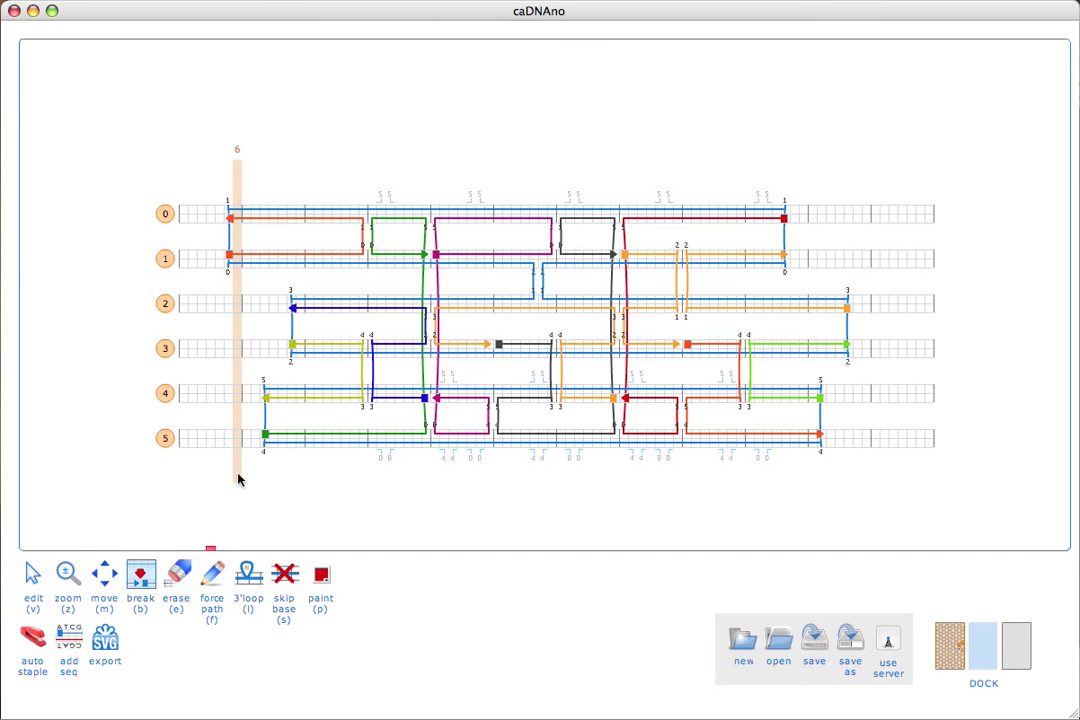
left_click(304, 210)
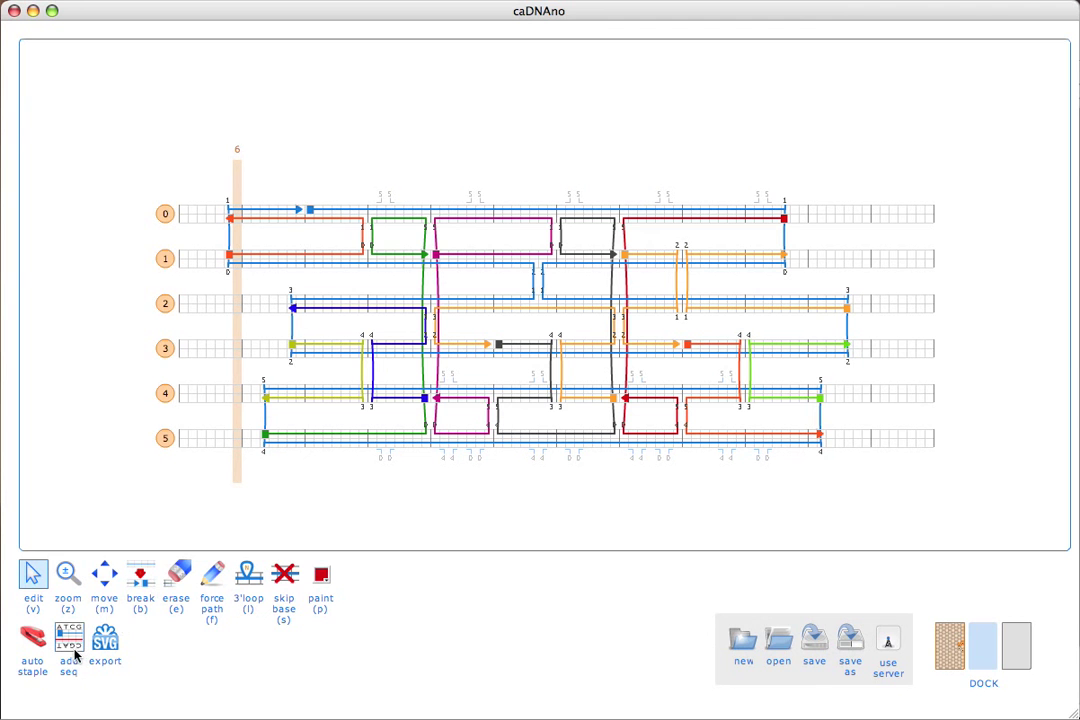
left_click(92, 604)
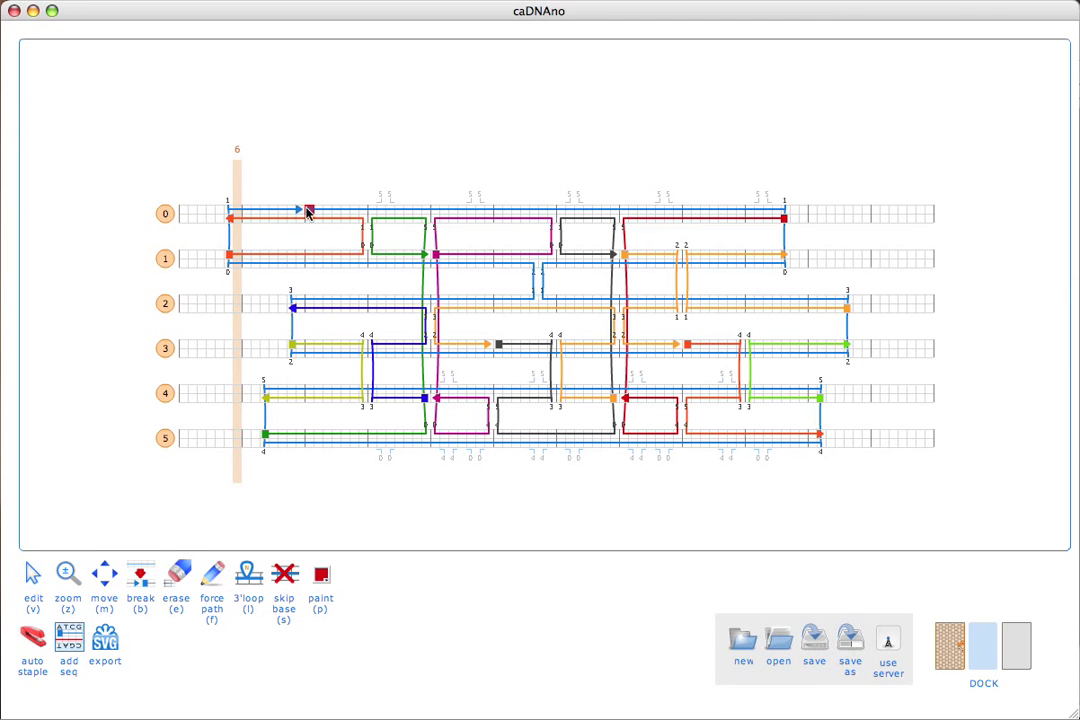
left_click(310, 211)
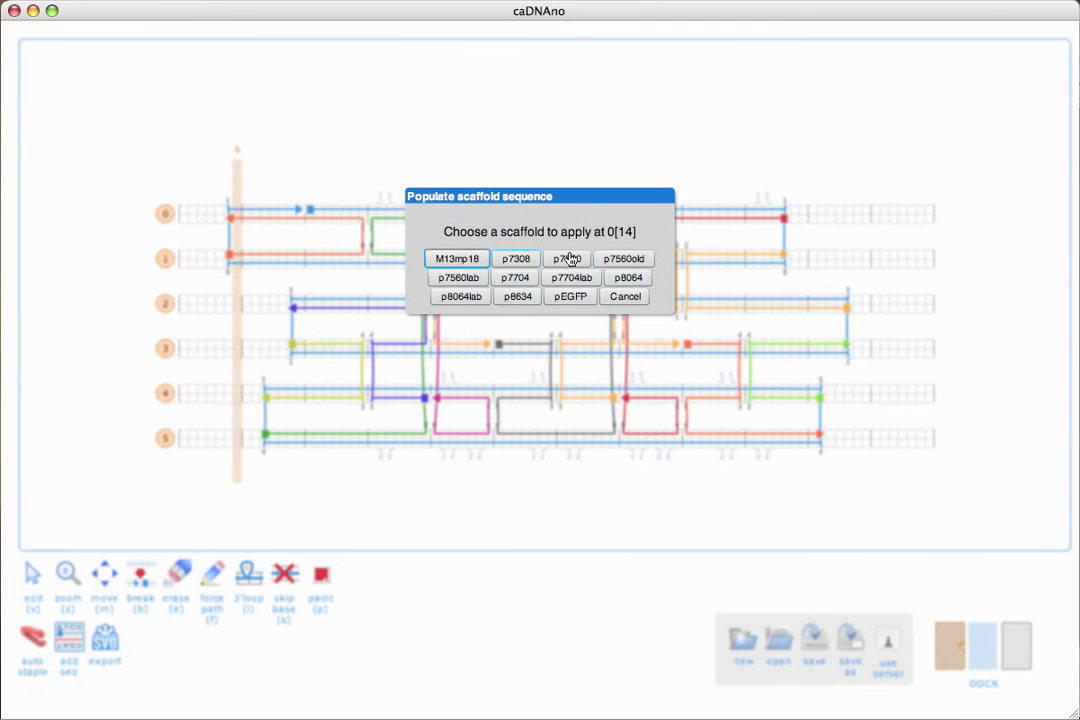
- Apply the M13mp18 scaffold sequence, inspect staple 4[27], and close the 12-staple results
left_click(470, 261)
left_click(501, 256)
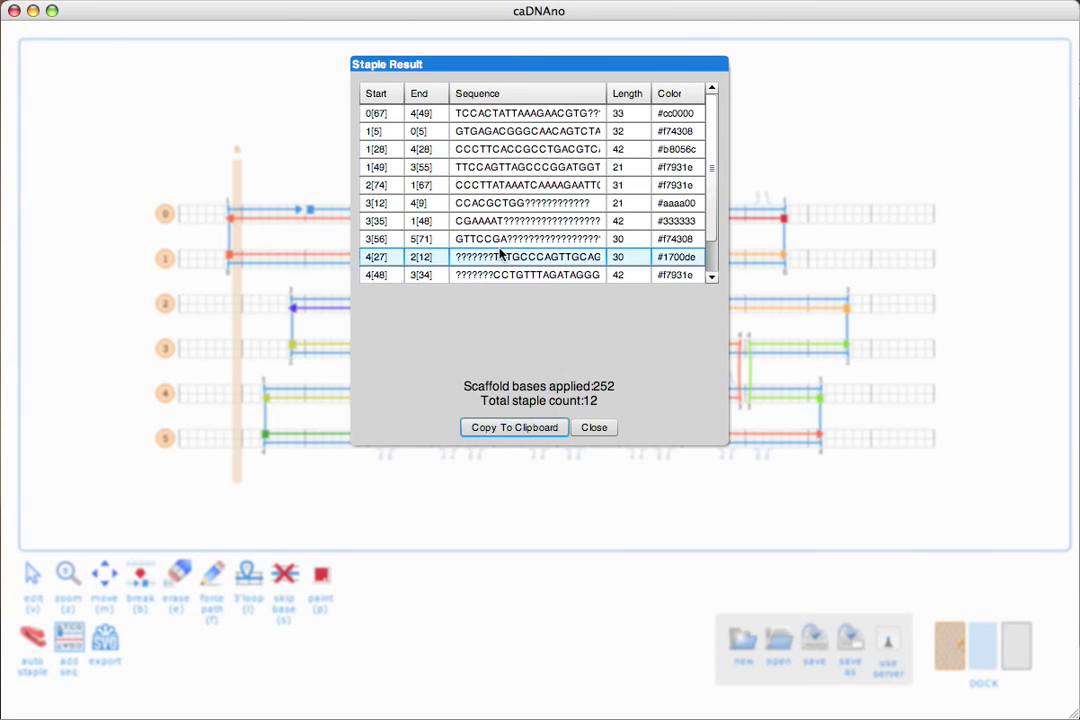
left_click(592, 428)
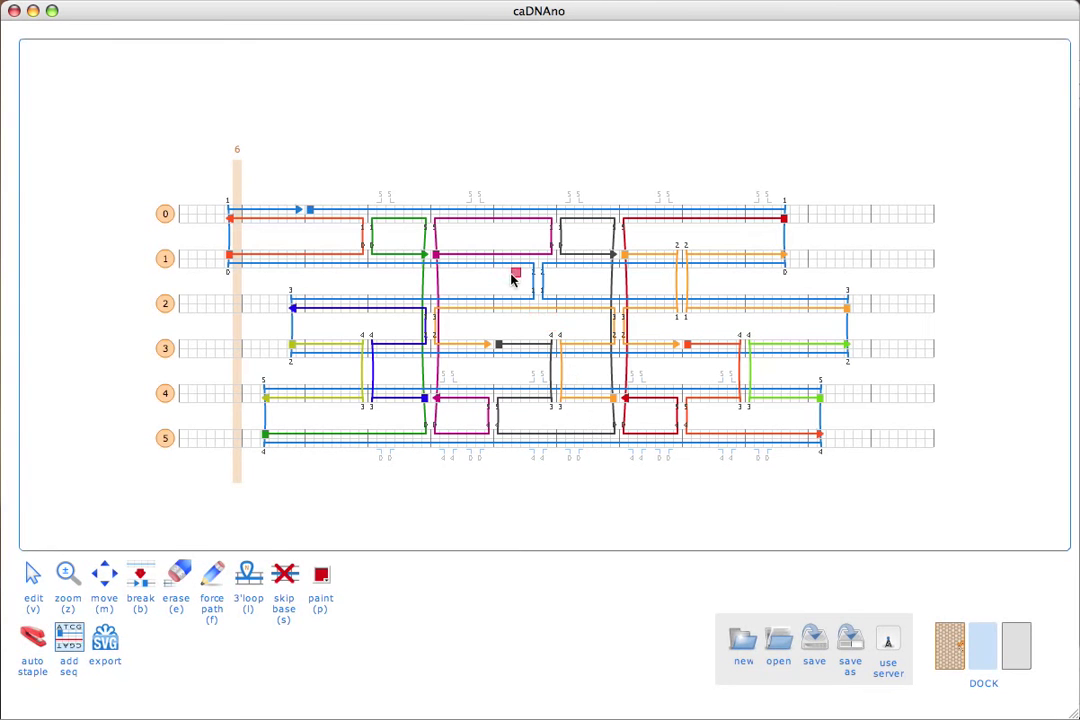
- Remove the black helix 3–4 crossover, rejoin the strand ends, and extend the orange strand along helix 4
key("v")
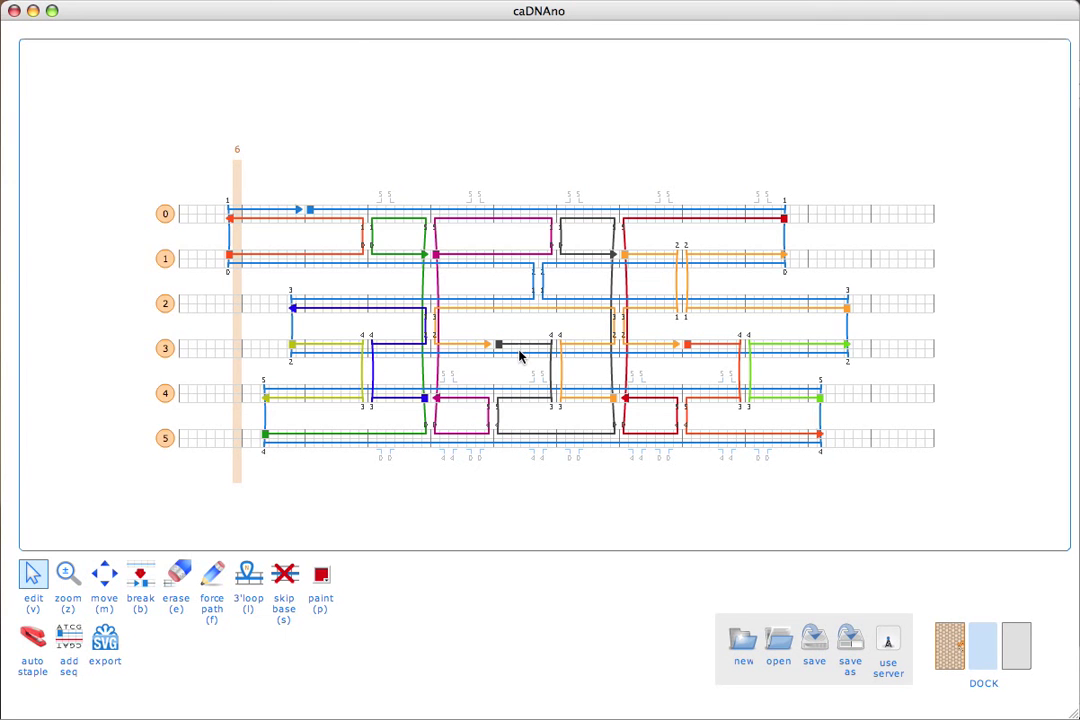
mouse_move(509, 368)
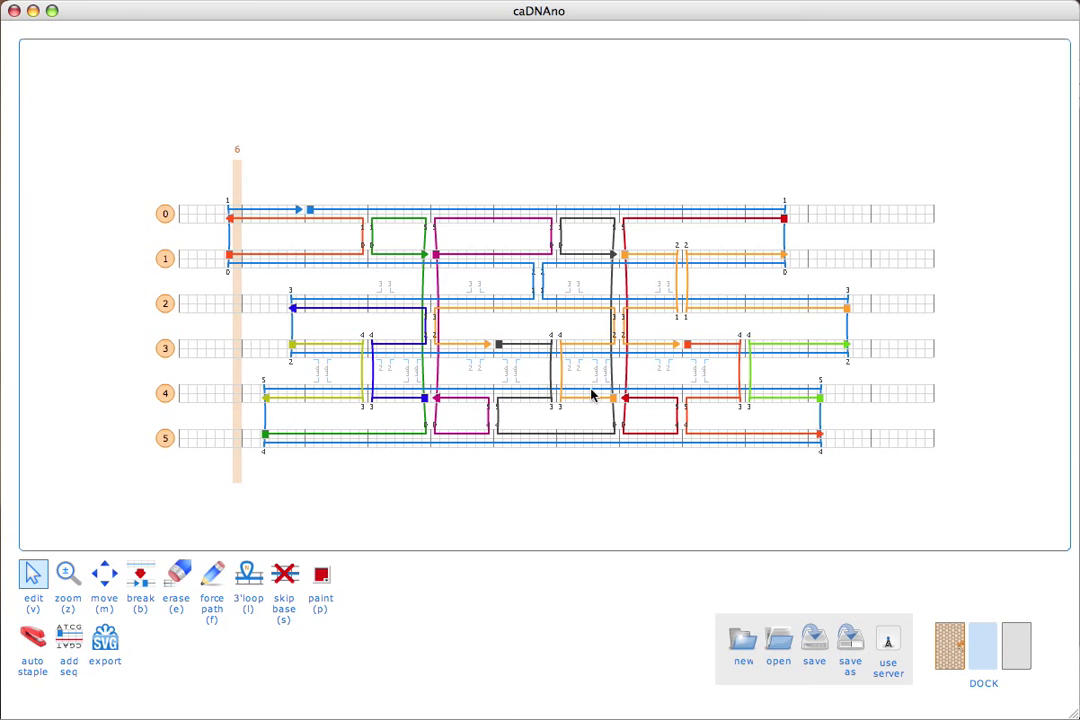
left_click(512, 366)
left_click(552, 341)
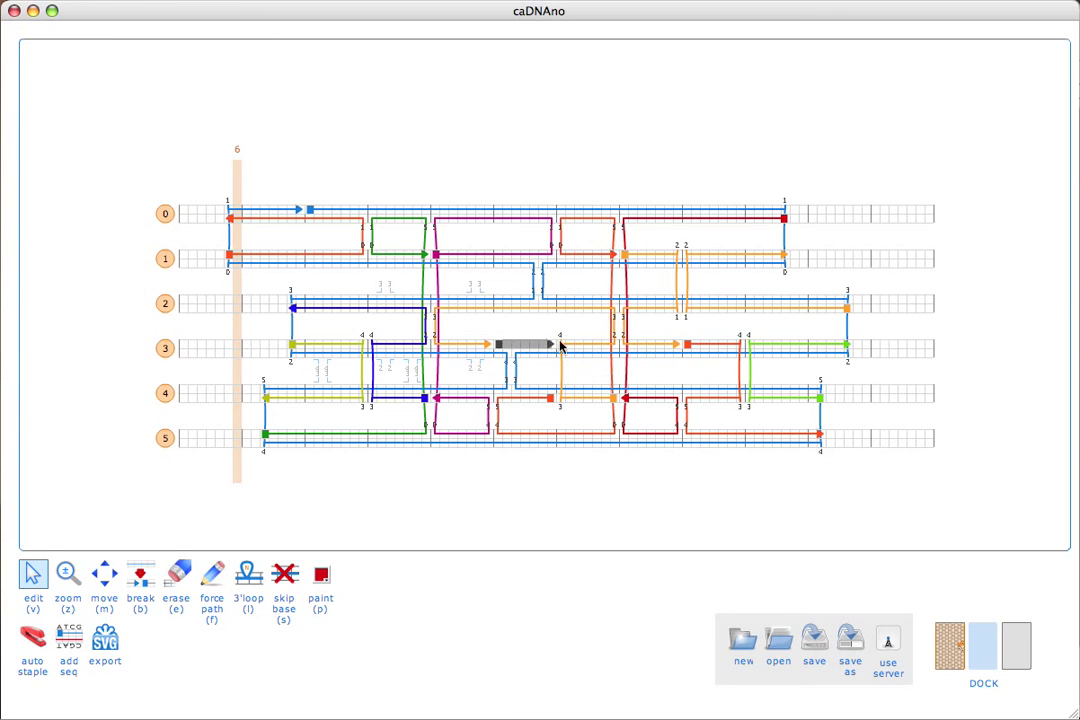
left_click(561, 343)
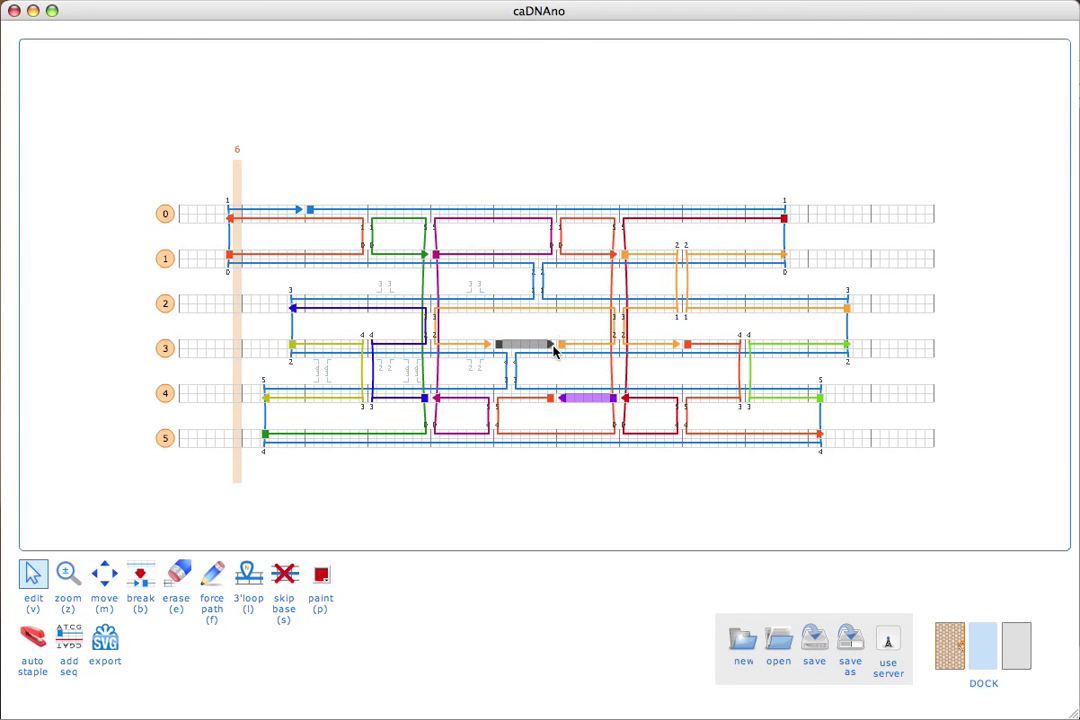
left_click(553, 346)
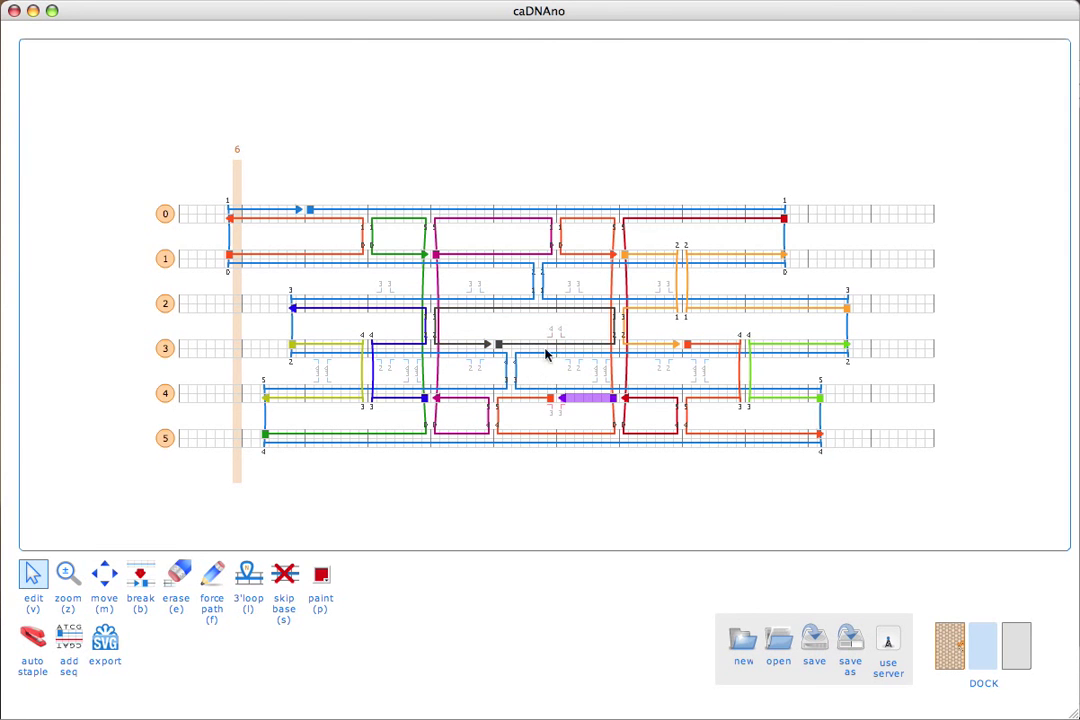
left_click(553, 400)
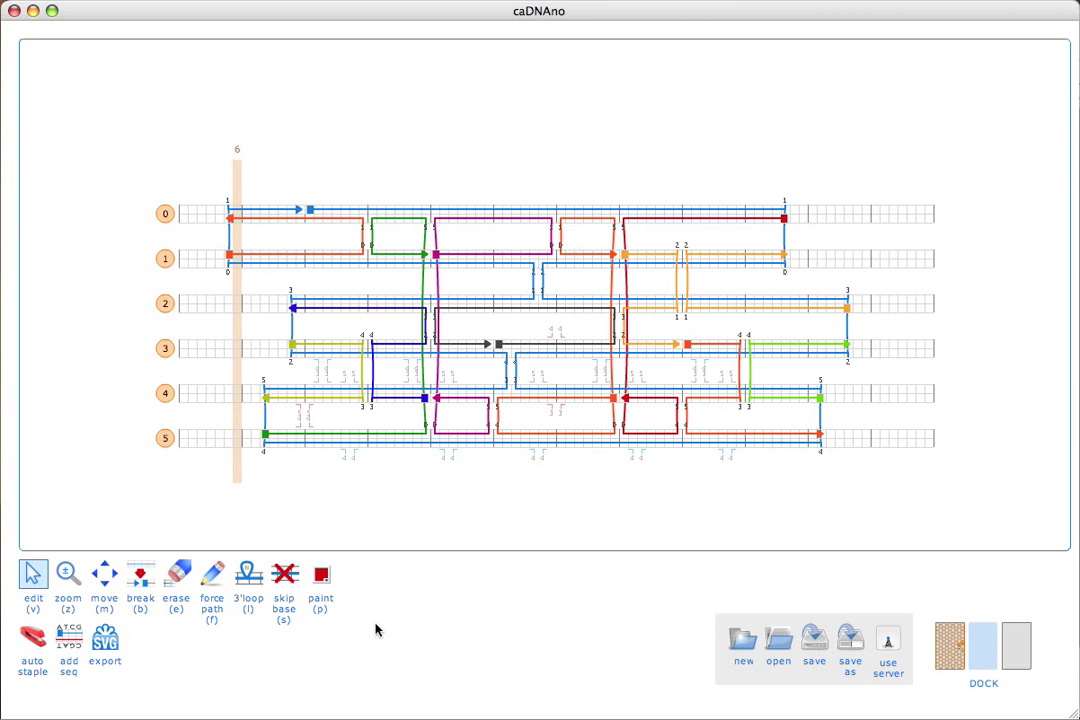
- Apply the M13mp18 scaffold sequence starting from helix 0's scaffold
left_click(80, 652)
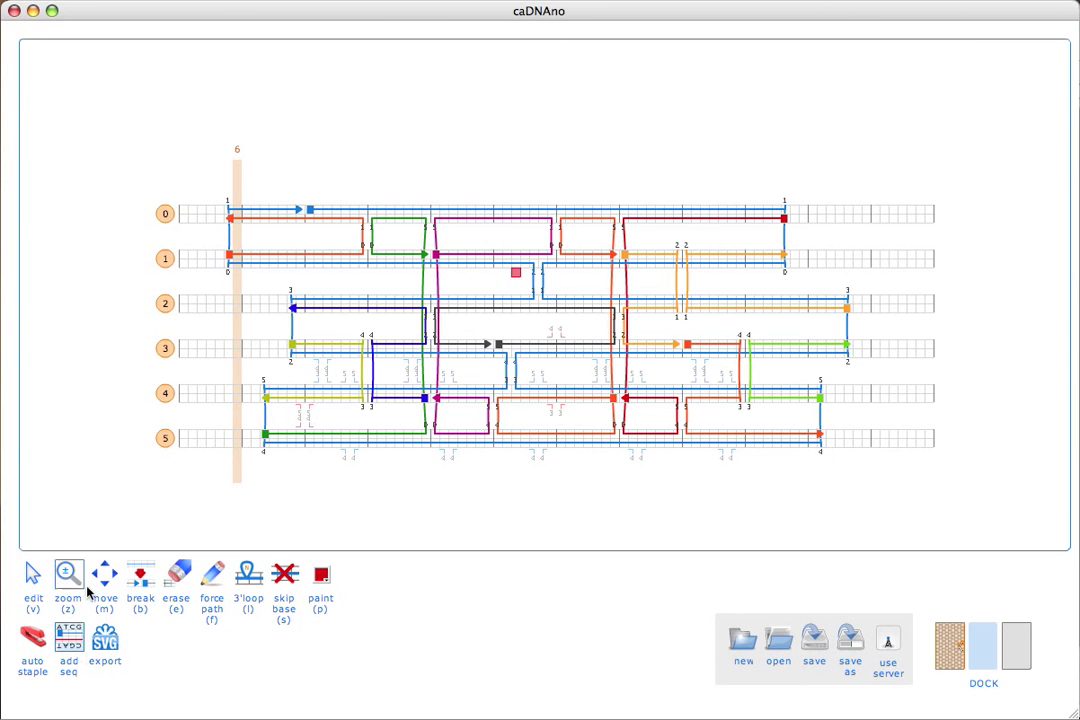
left_click(306, 213)
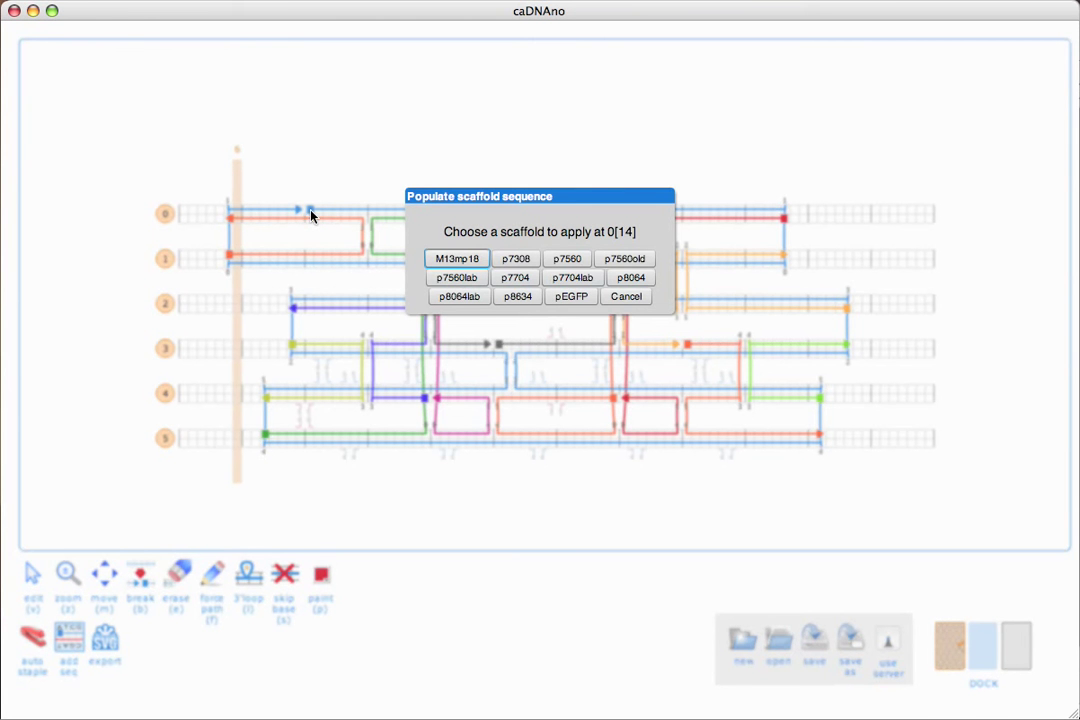
left_click(452, 259)
- Copy the 12-staple results list to the clipboard and close the dialog
left_click(648, 194)
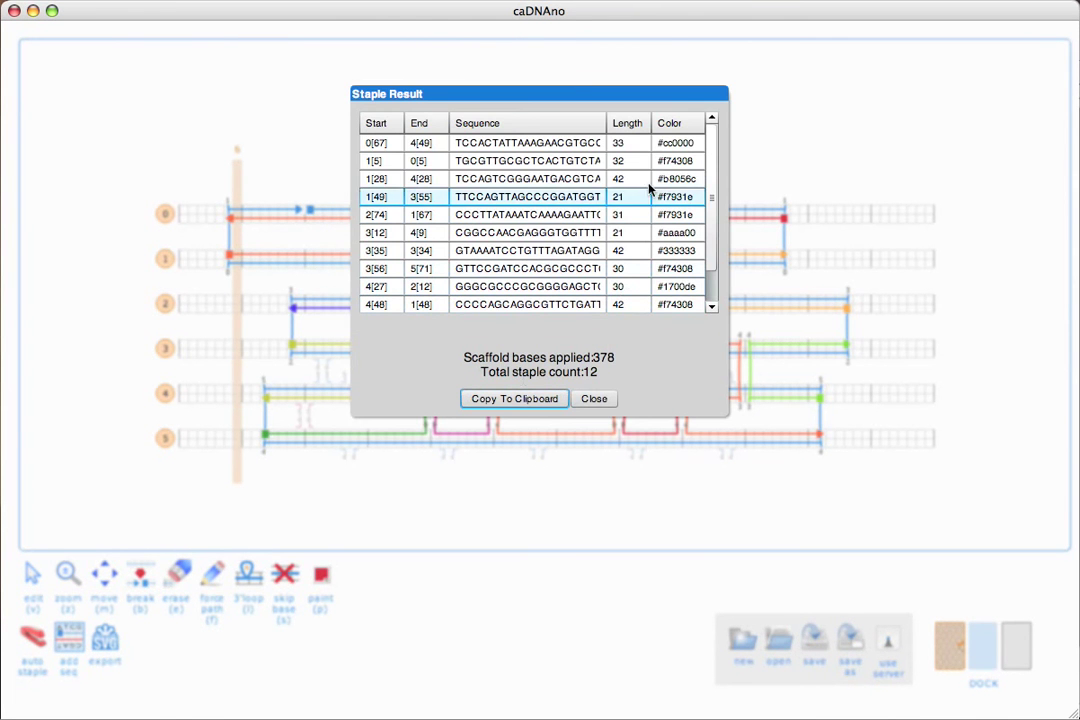
left_click(690, 163)
left_click_drag(713, 190, 713, 137)
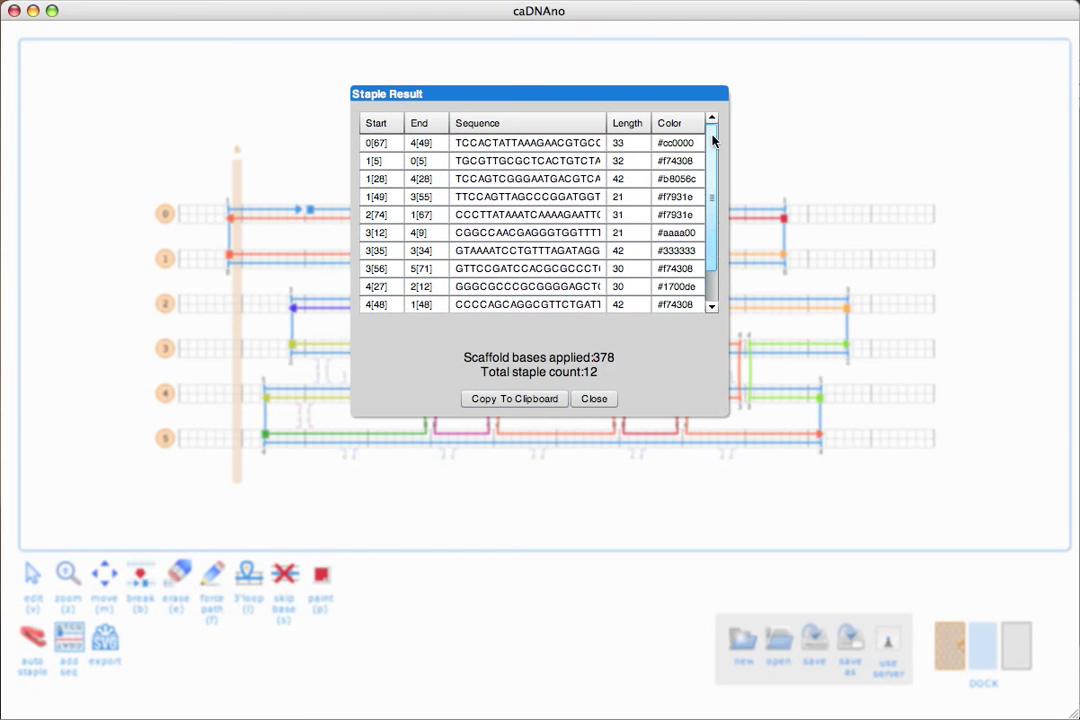
left_click(545, 399)
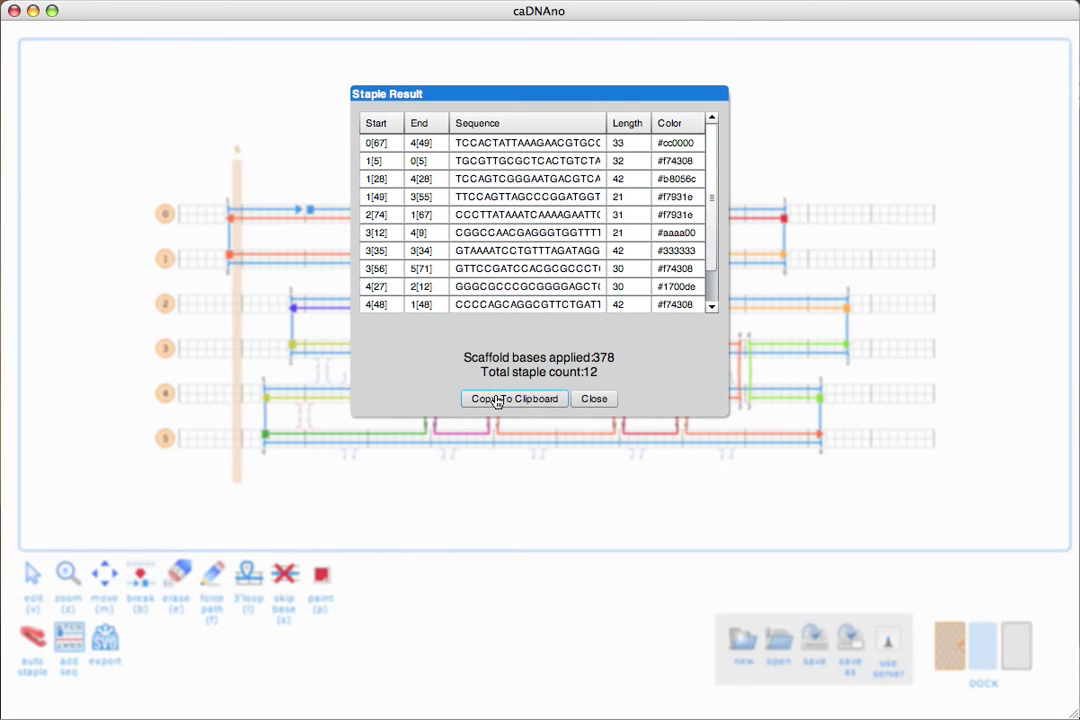
left_click(497, 399)
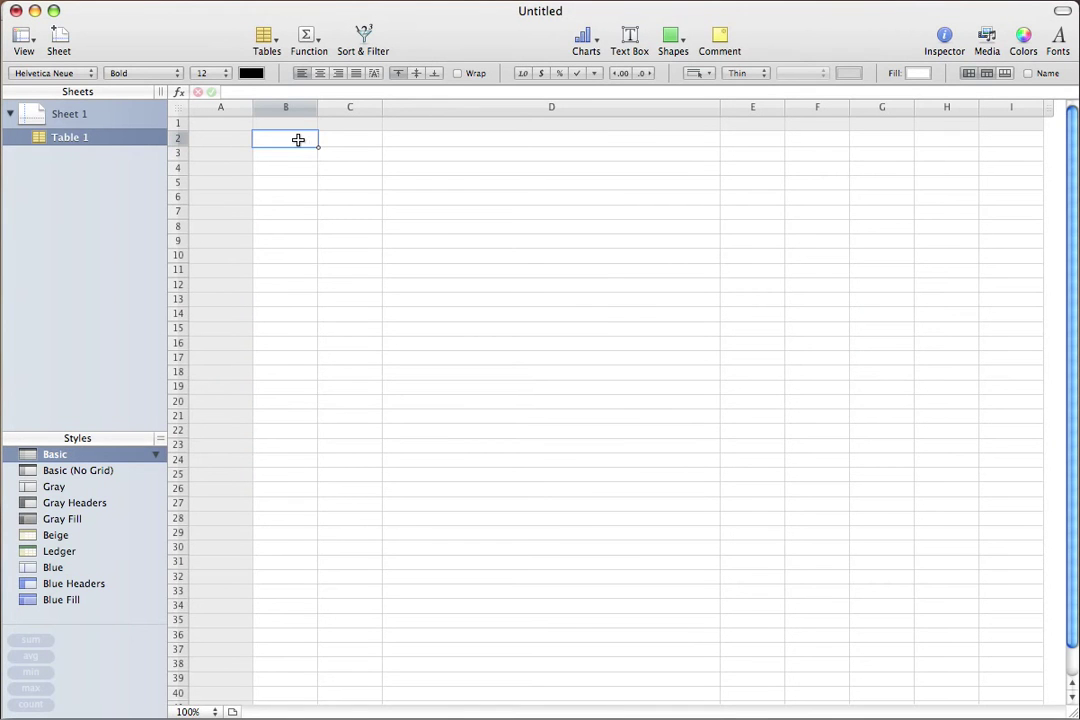
- Paste the staple list into the Numbers sheet, select the Color header, and return to caDNAno
key("super+v")
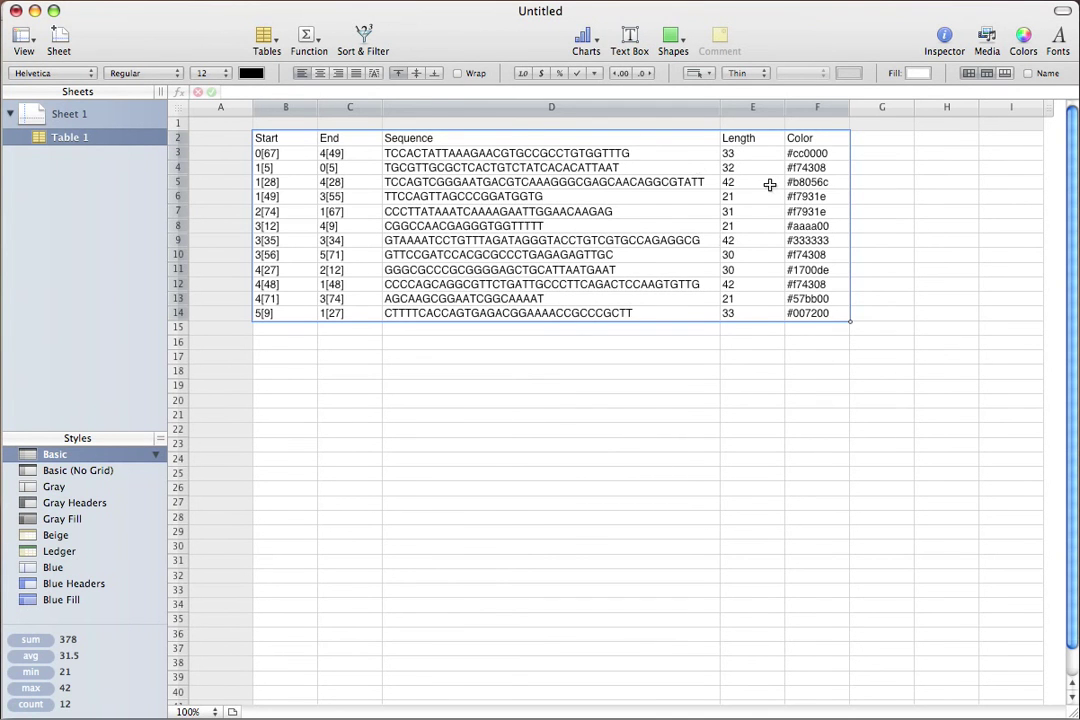
left_click(809, 143)
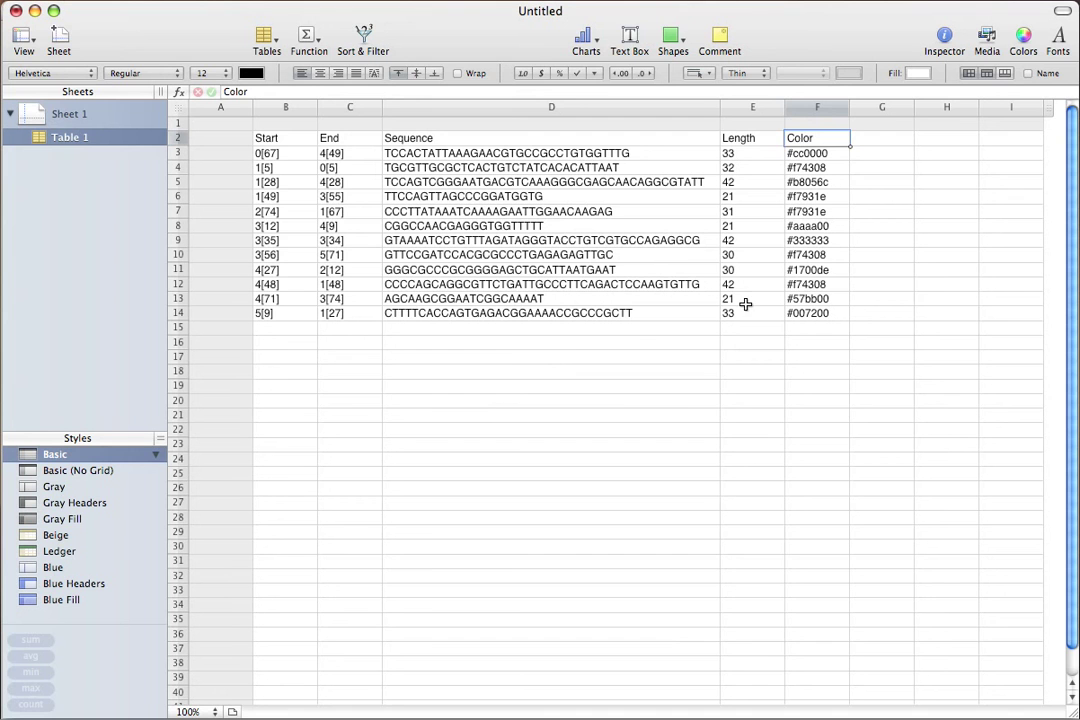
key("super+Tab")
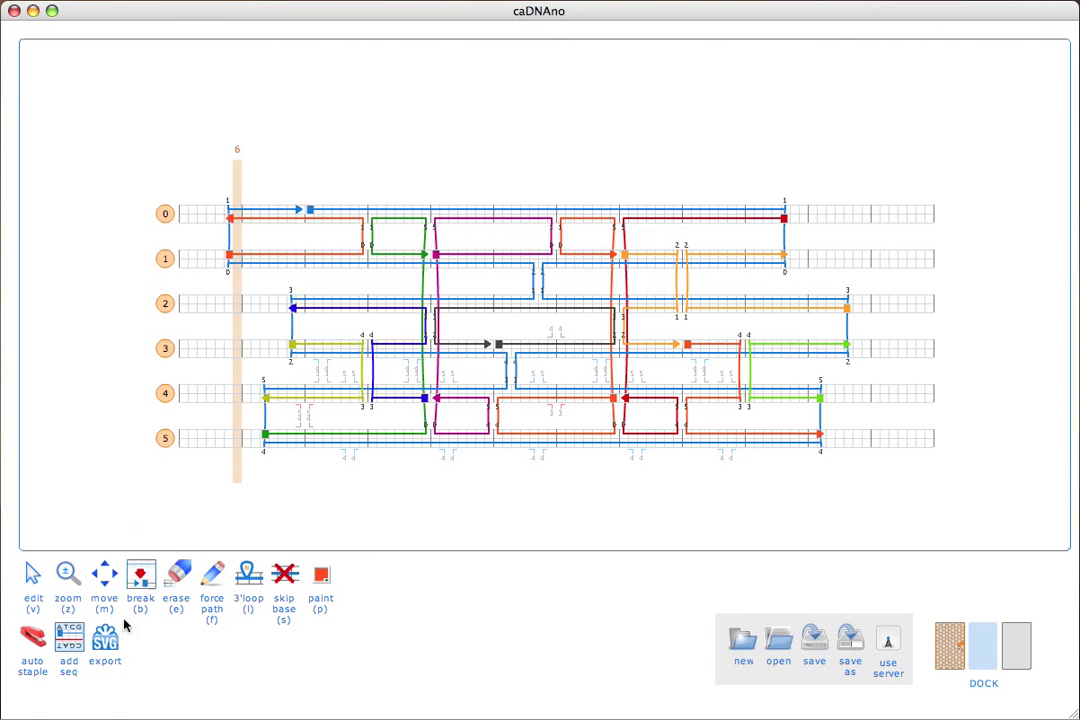
- Paint eleven staples across helices 0–5 red
left_click(317, 578)
left_click(344, 600)
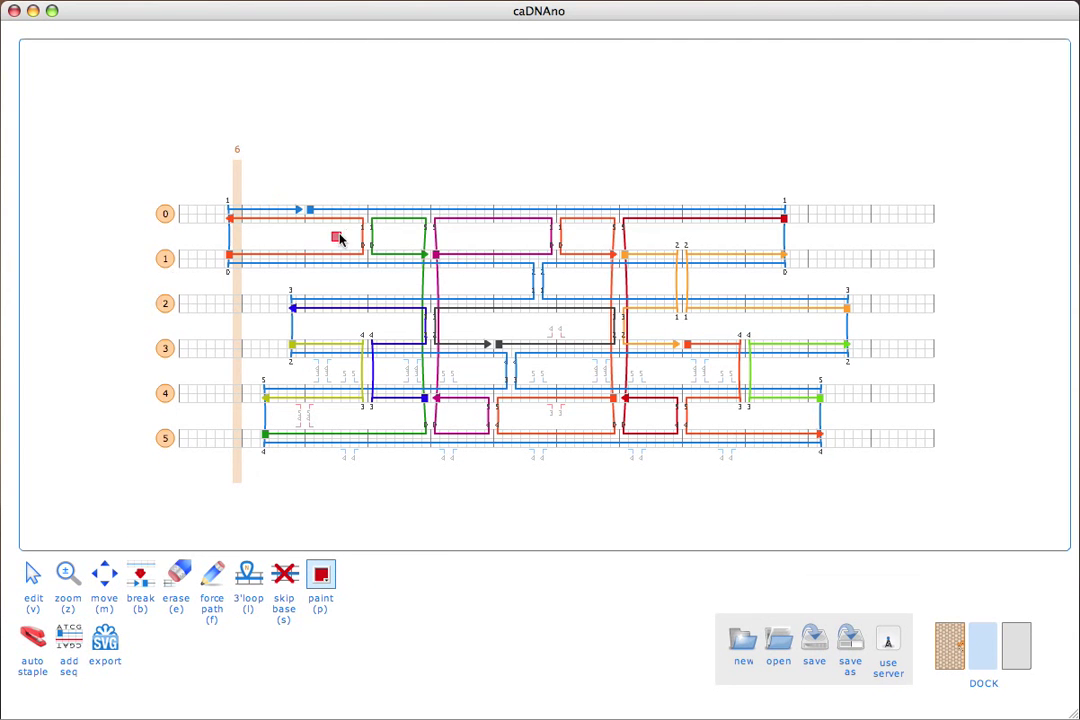
left_click(346, 226)
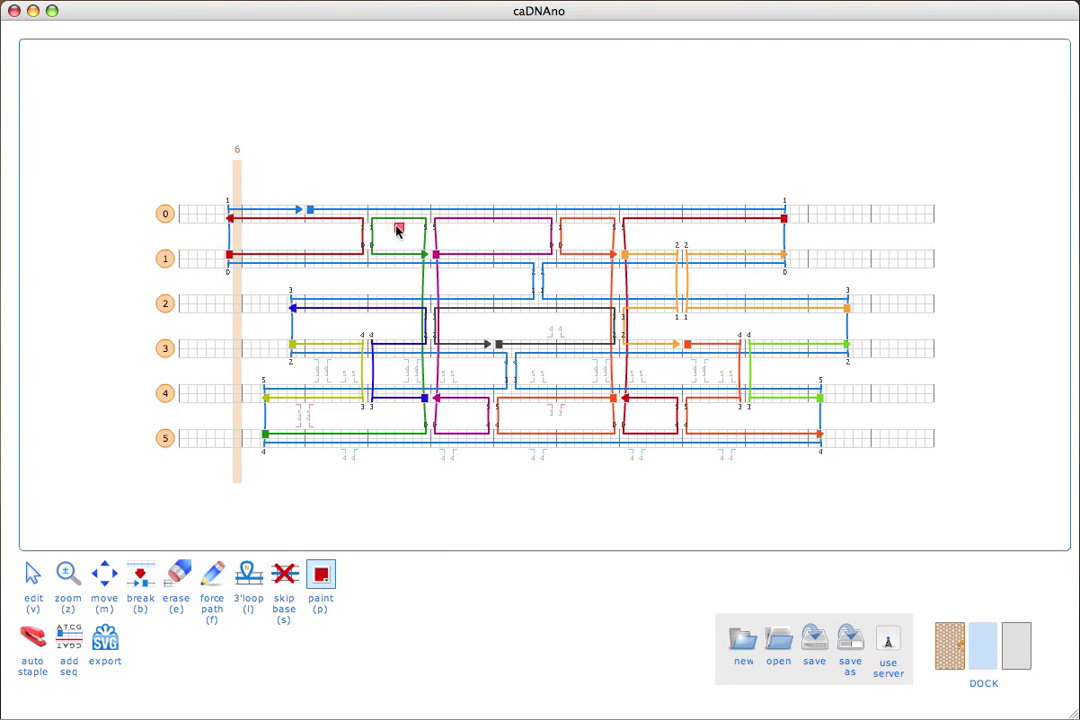
left_click(397, 228)
left_click(452, 229)
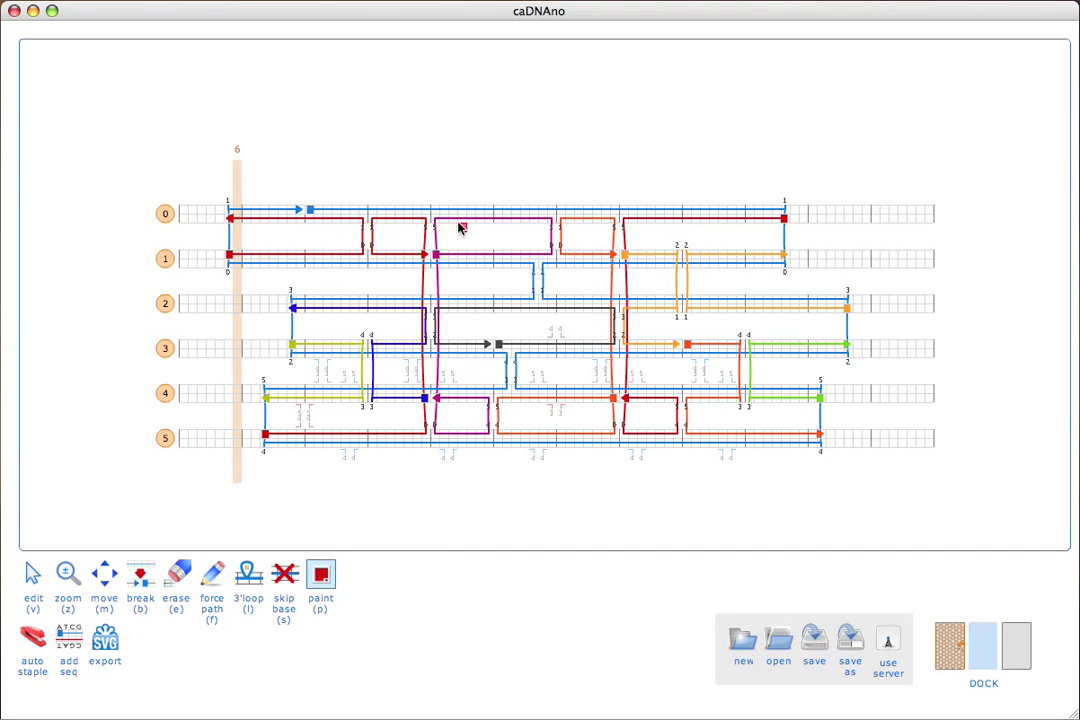
left_click(572, 223)
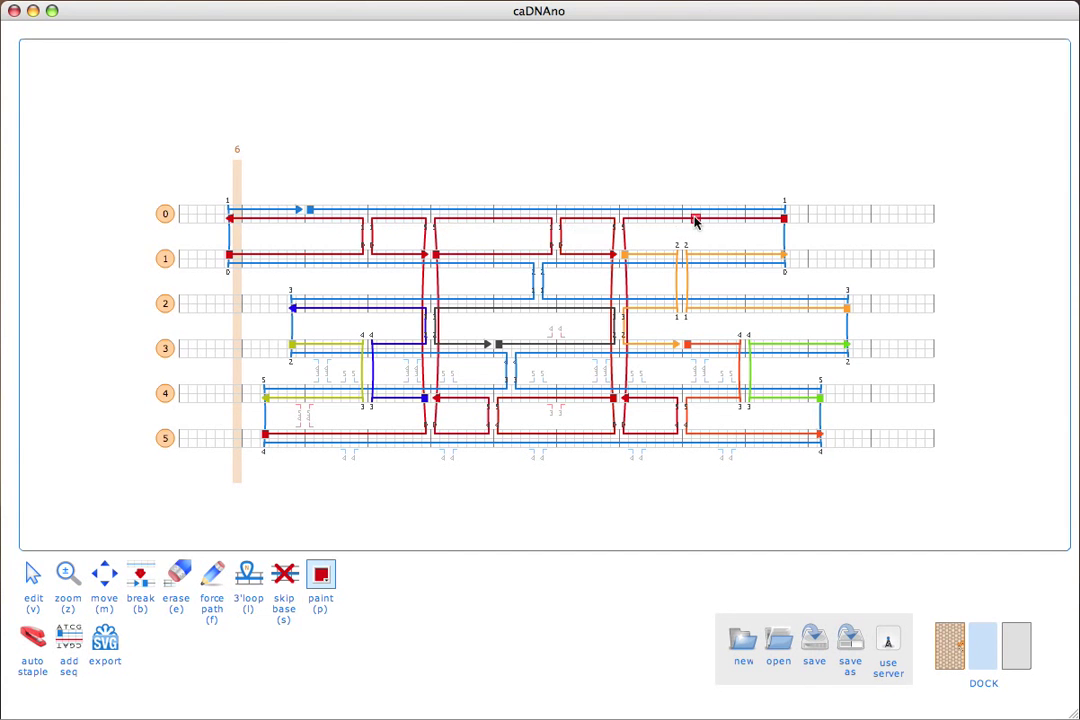
left_click(668, 260)
left_click(728, 254)
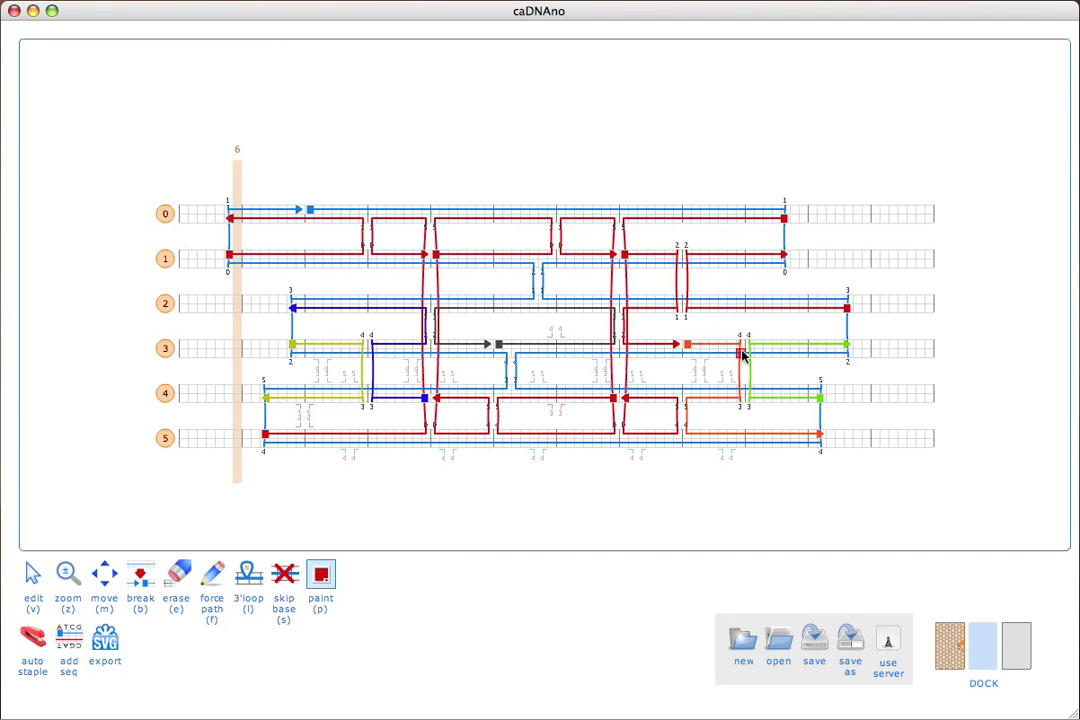
left_click(742, 347)
left_click(776, 350)
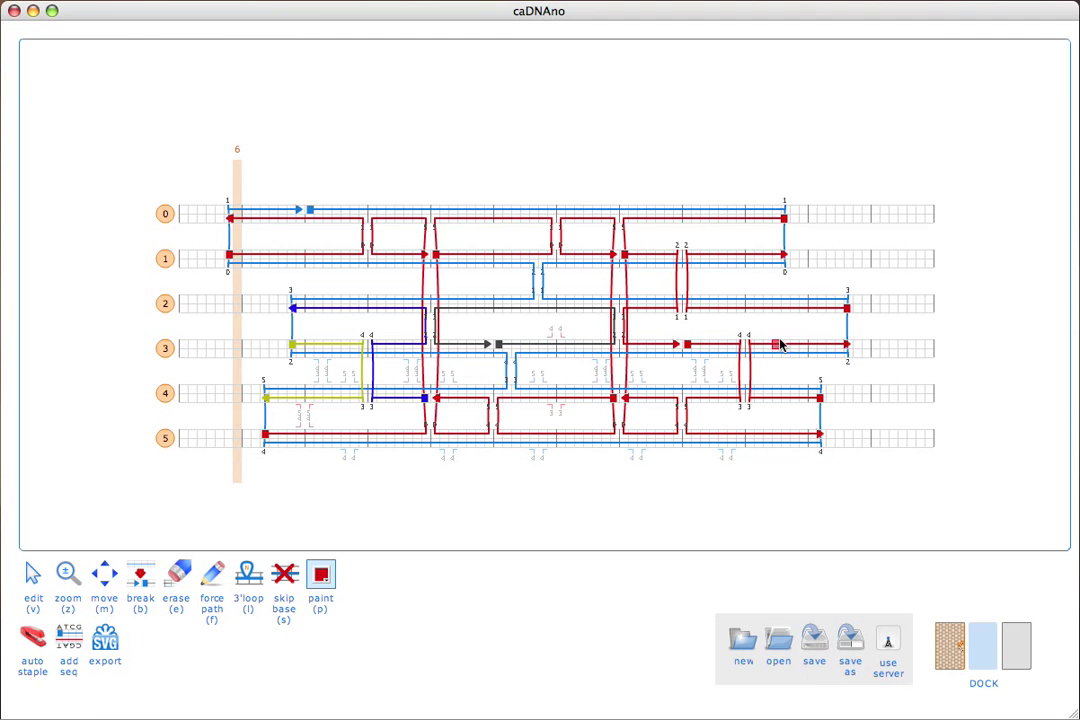
left_click(566, 316)
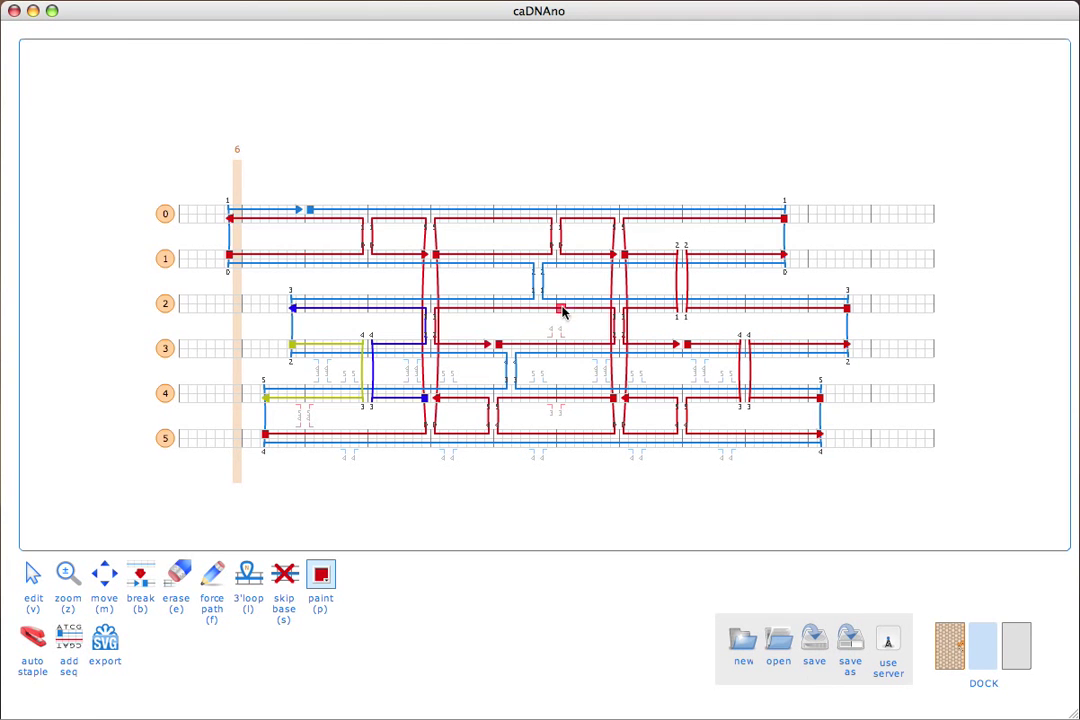
left_click(390, 311)
left_click(347, 349)
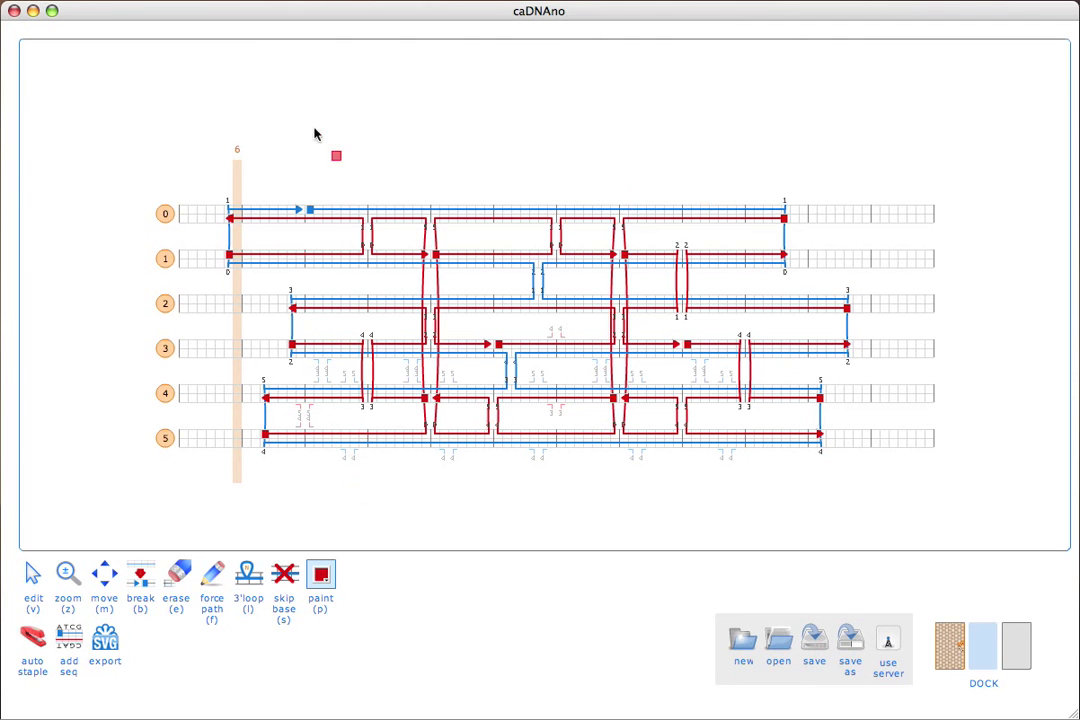
- Paint the left-end staples on helices 0–1, 2–4 and 5 green #007200
left_click(321, 574)
left_click(375, 598)
left_click(365, 600)
left_click(321, 573)
left_click(395, 600)
left_click(297, 226)
left_click(328, 308)
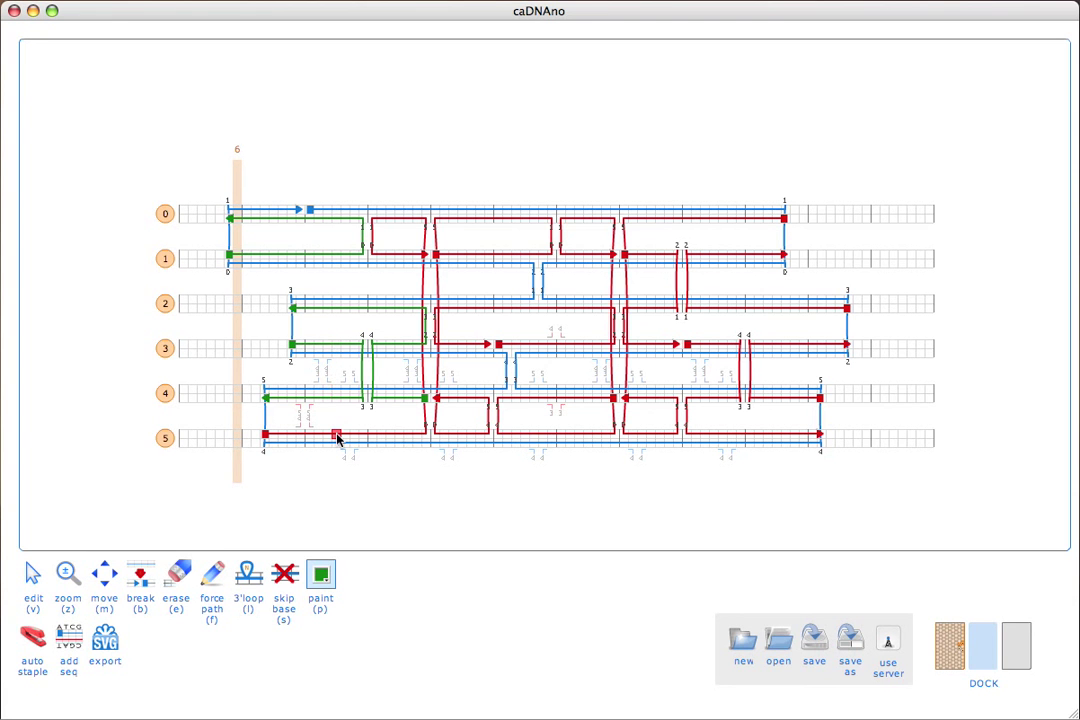
left_click(335, 432)
- Paint the right-end staples on helices 3–5, 1–4 and 0 blue #1700de
left_click(322, 583)
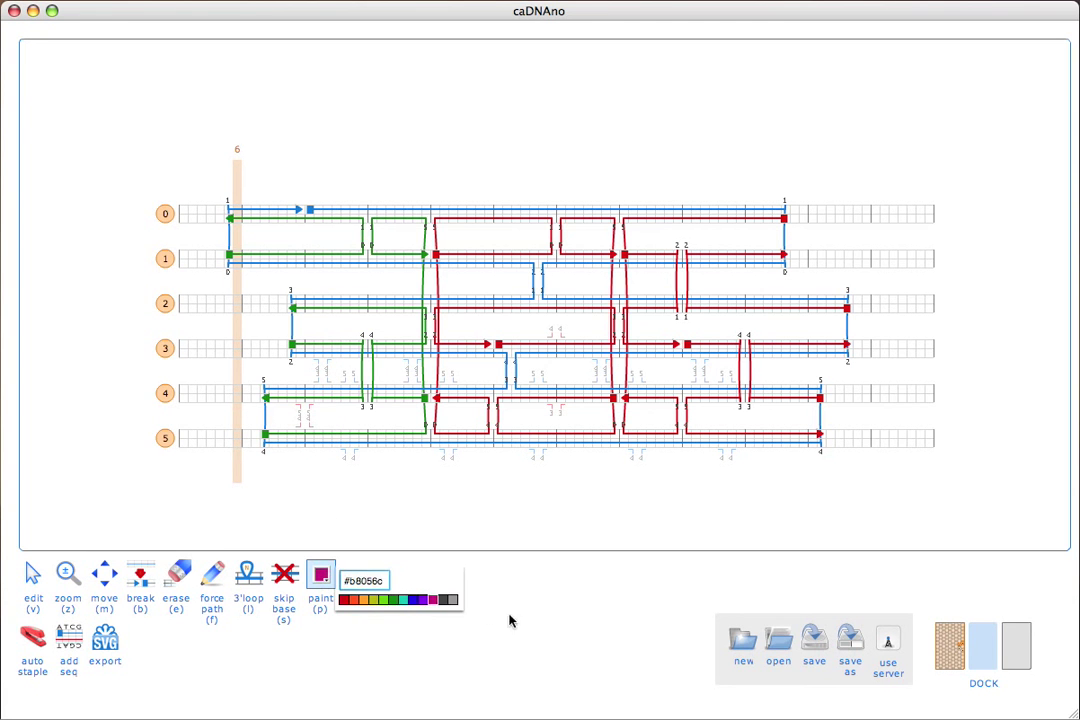
left_click(418, 601)
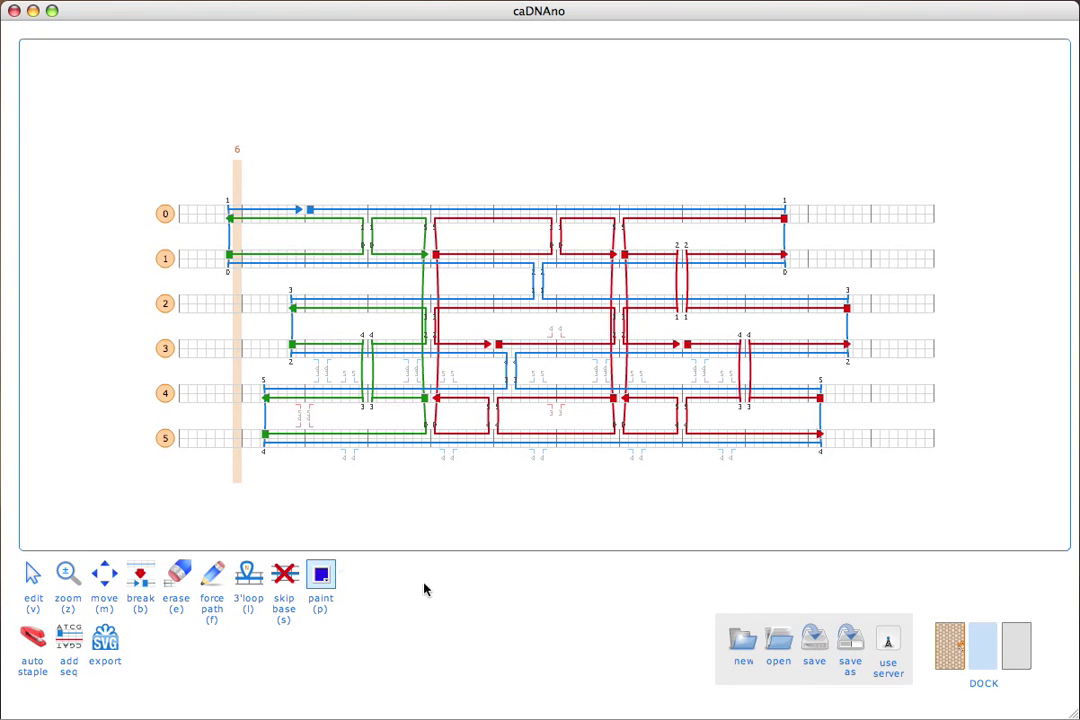
left_click(779, 434)
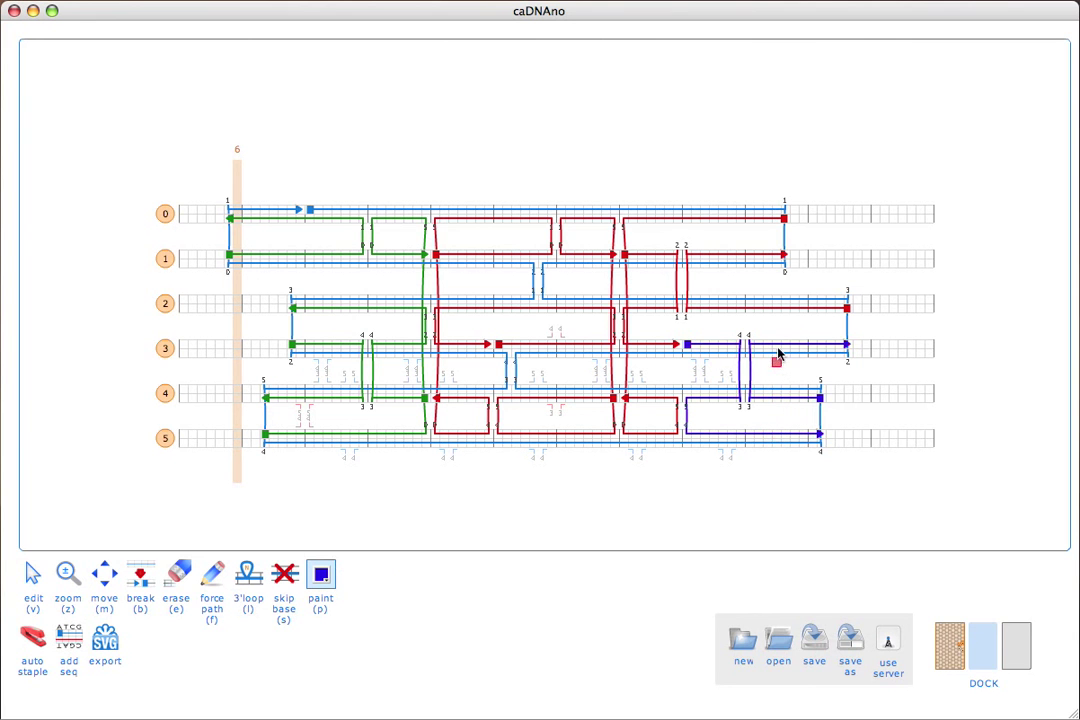
left_click(760, 309)
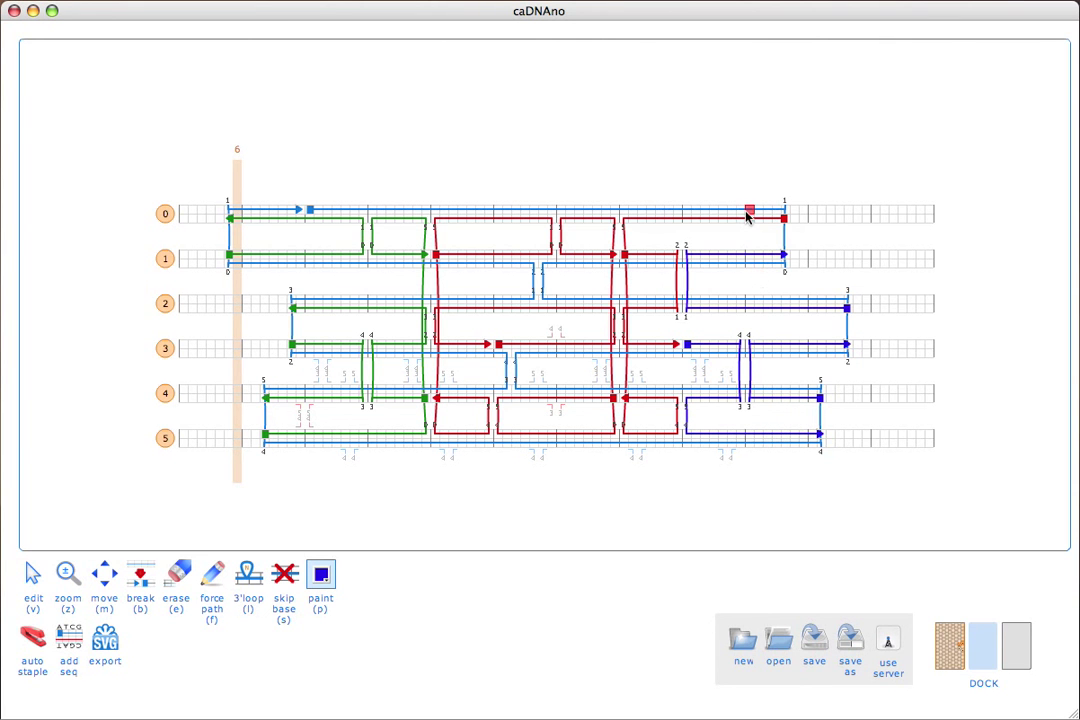
left_click(750, 219)
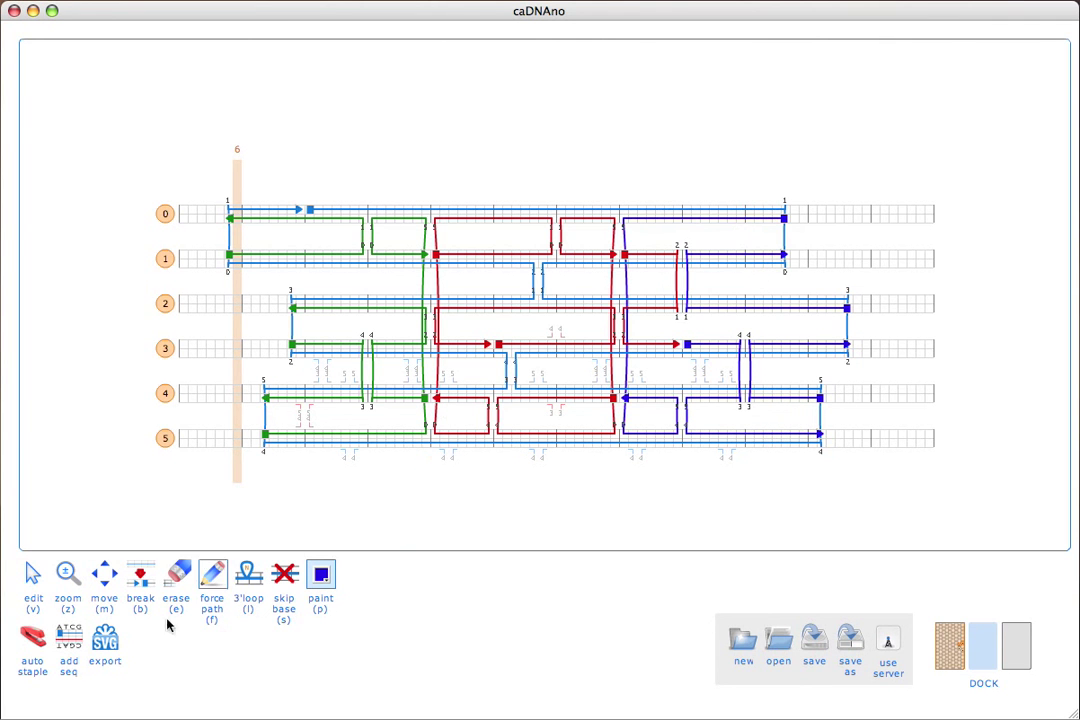
- Apply the M13mp18 scaffold sequence starting from the scaffold end on helix 0
key("s")
left_click(319, 576)
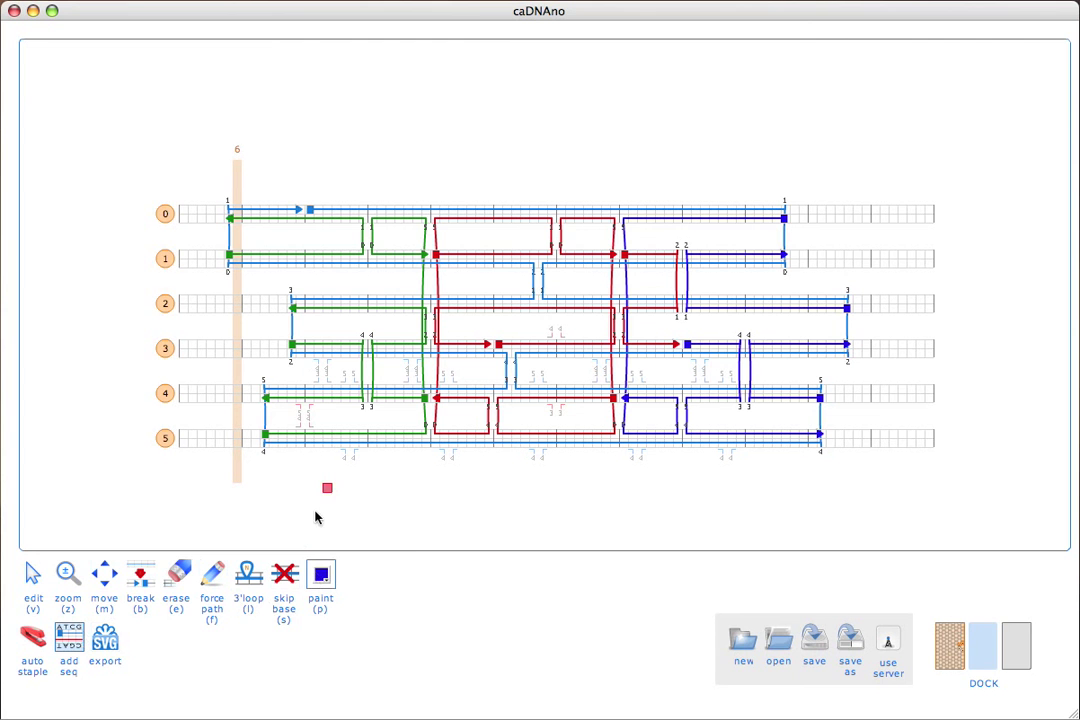
left_click(310, 213)
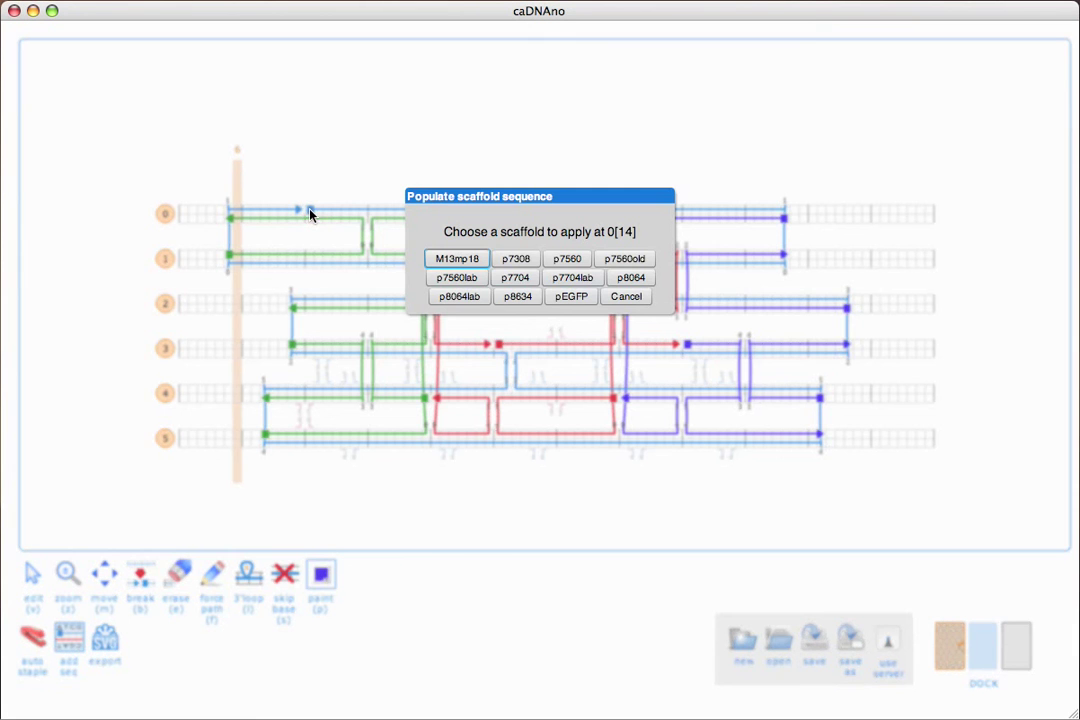
left_click(480, 262)
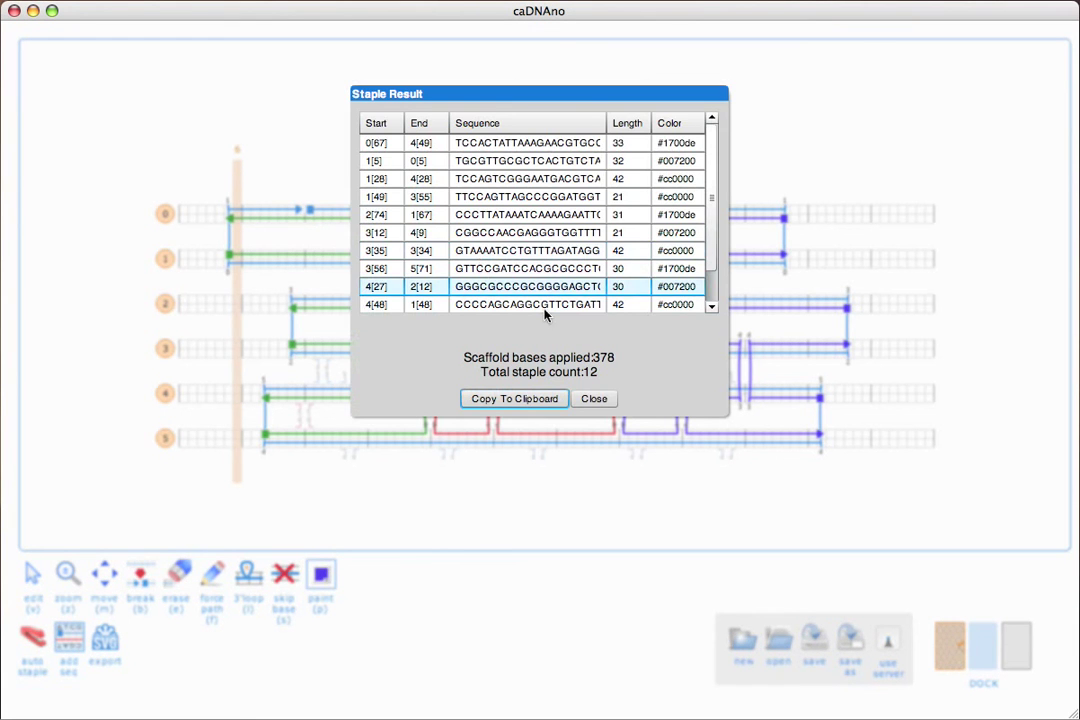
- Copy the resulting 12-staple, 378-base list to the clipboard and close the results
left_click(610, 232)
left_click(531, 196)
left_click(500, 233)
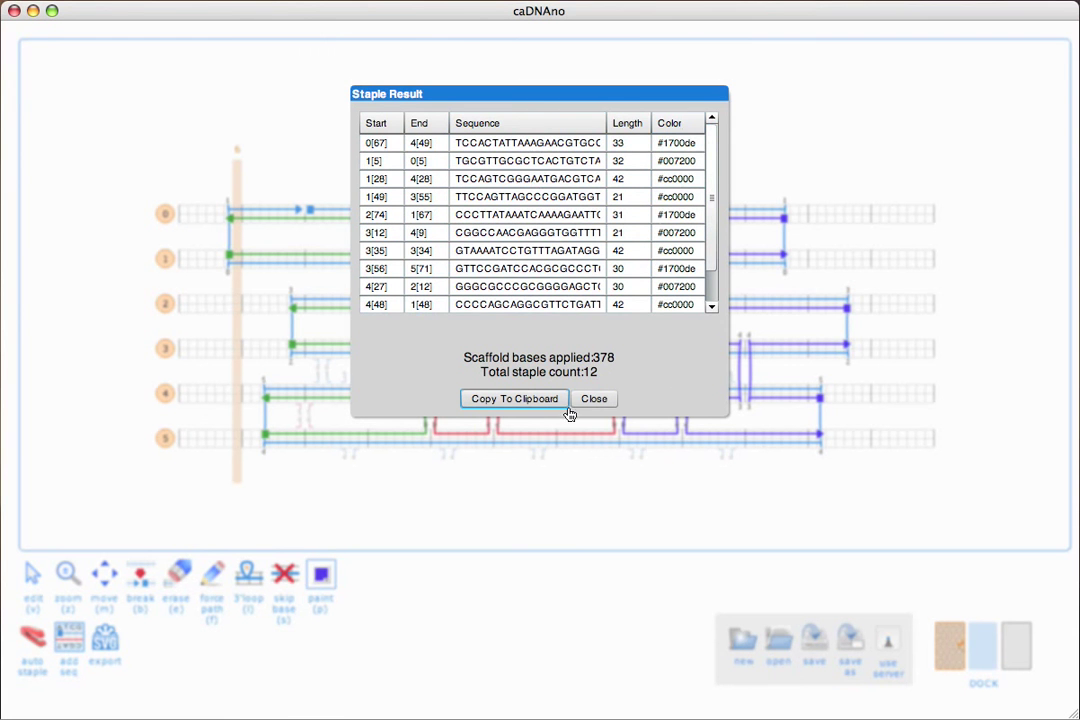
left_click(507, 398)
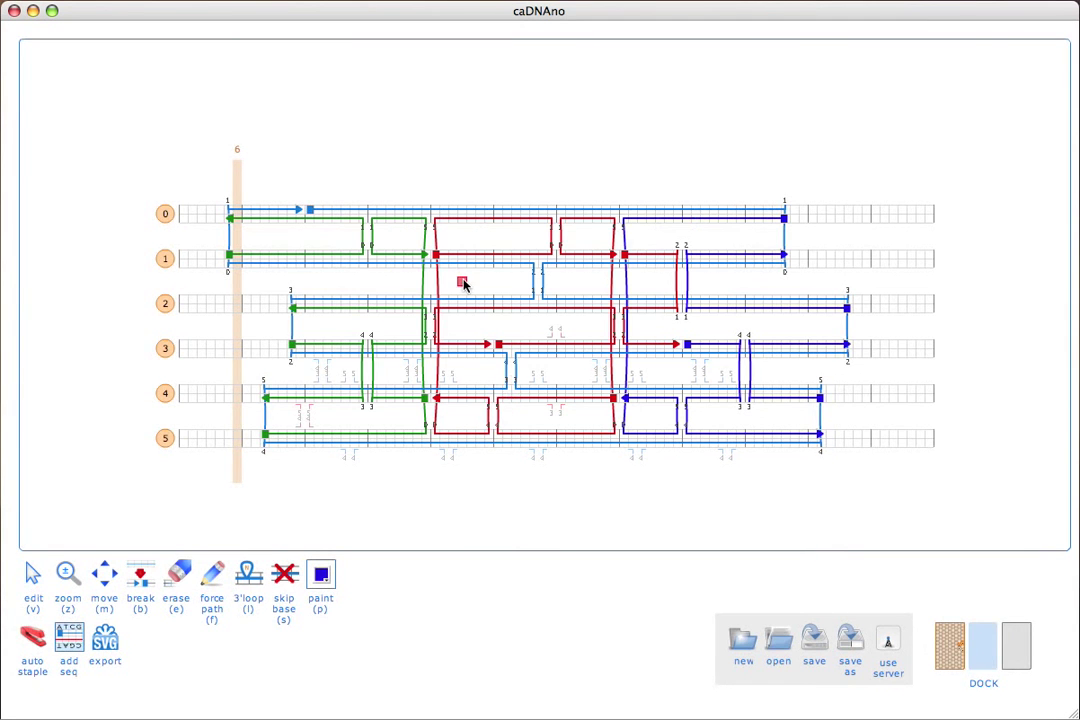
- Paste the staple list into the Numbers table at cell B2
key("super+Tab")
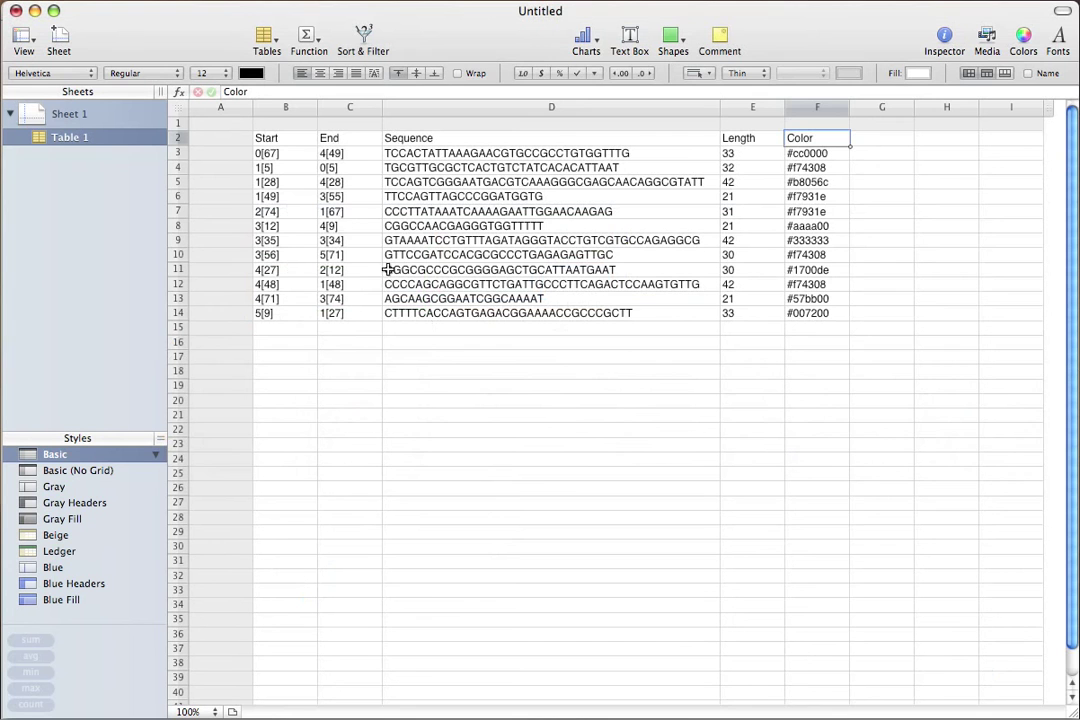
left_click(290, 140)
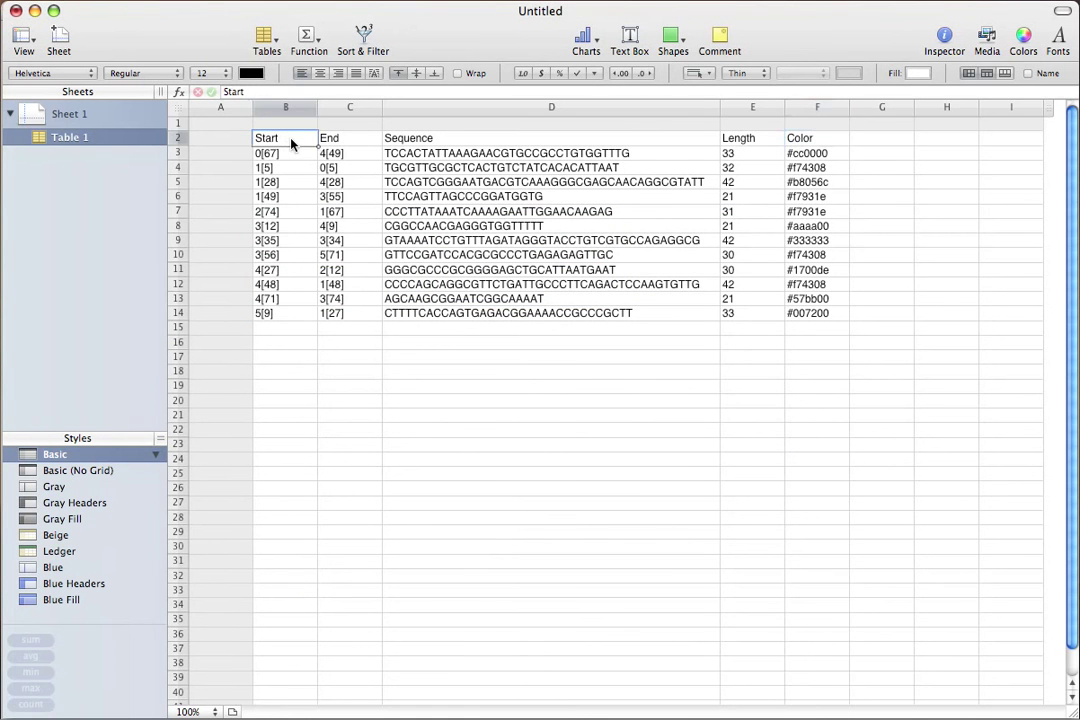
key("super+v")
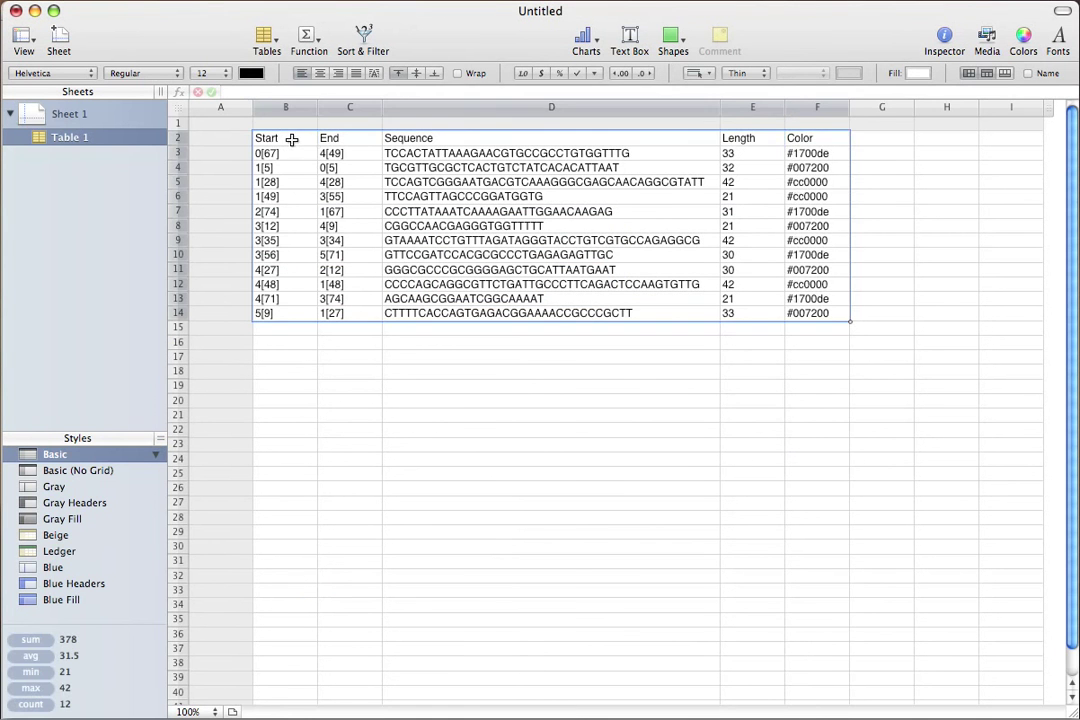
- Highlight Color column F with a 'Text is' rule filling #cc0000 cells salmon
left_click(815, 107)
left_click(170, 0)
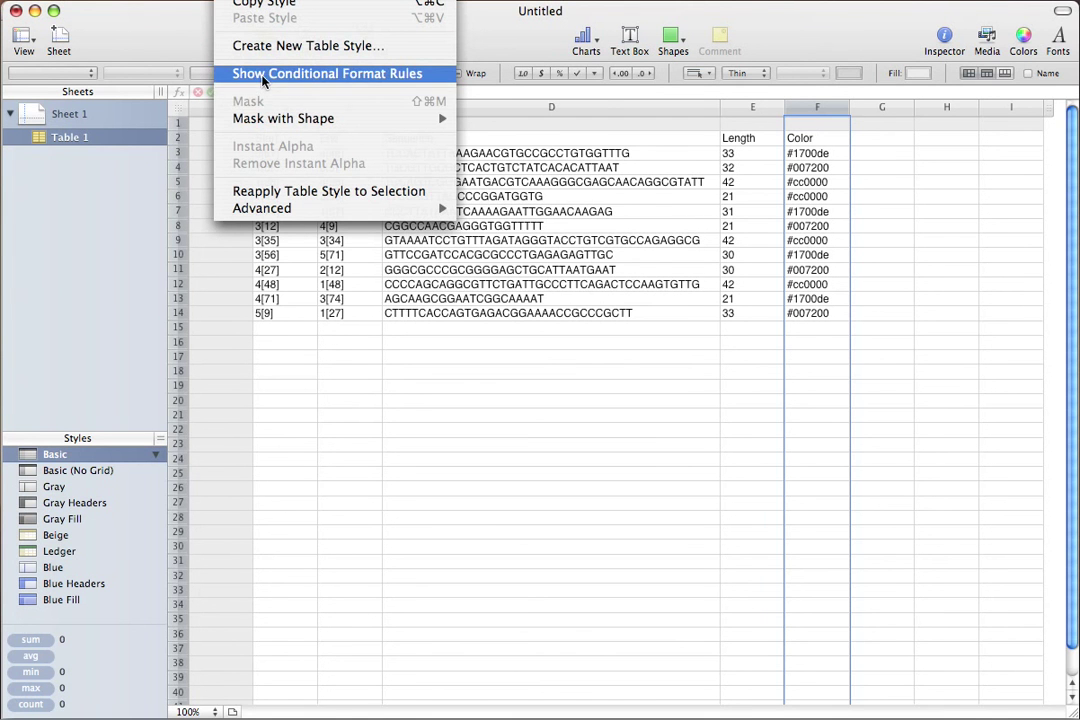
left_click(272, 72)
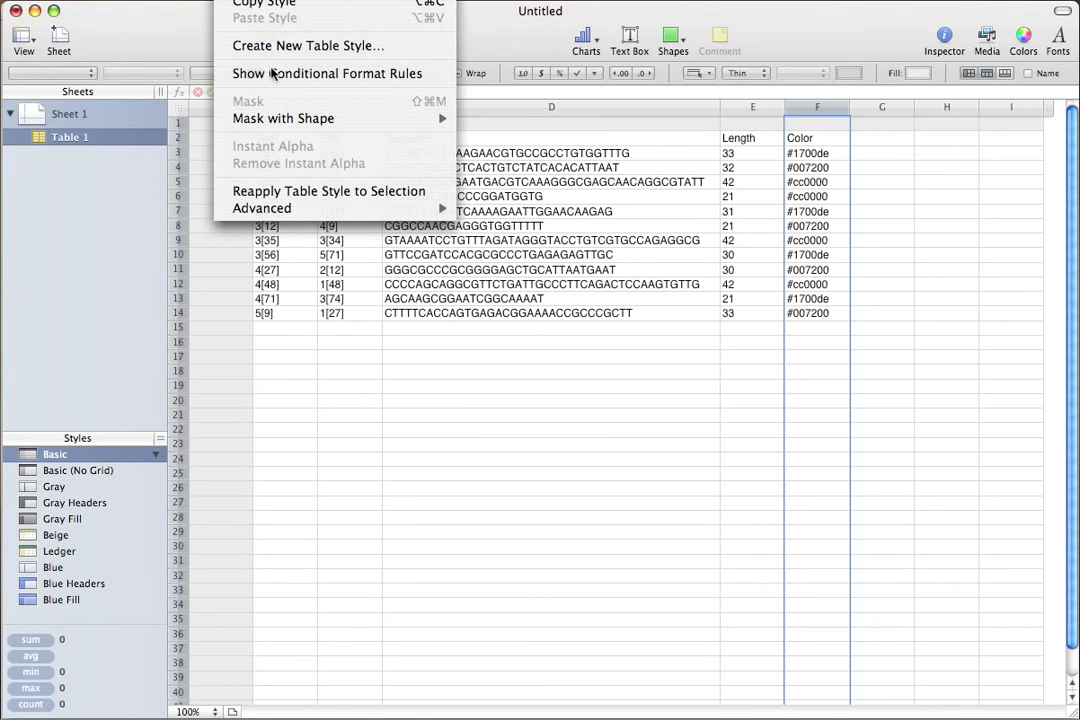
left_click(526, 442)
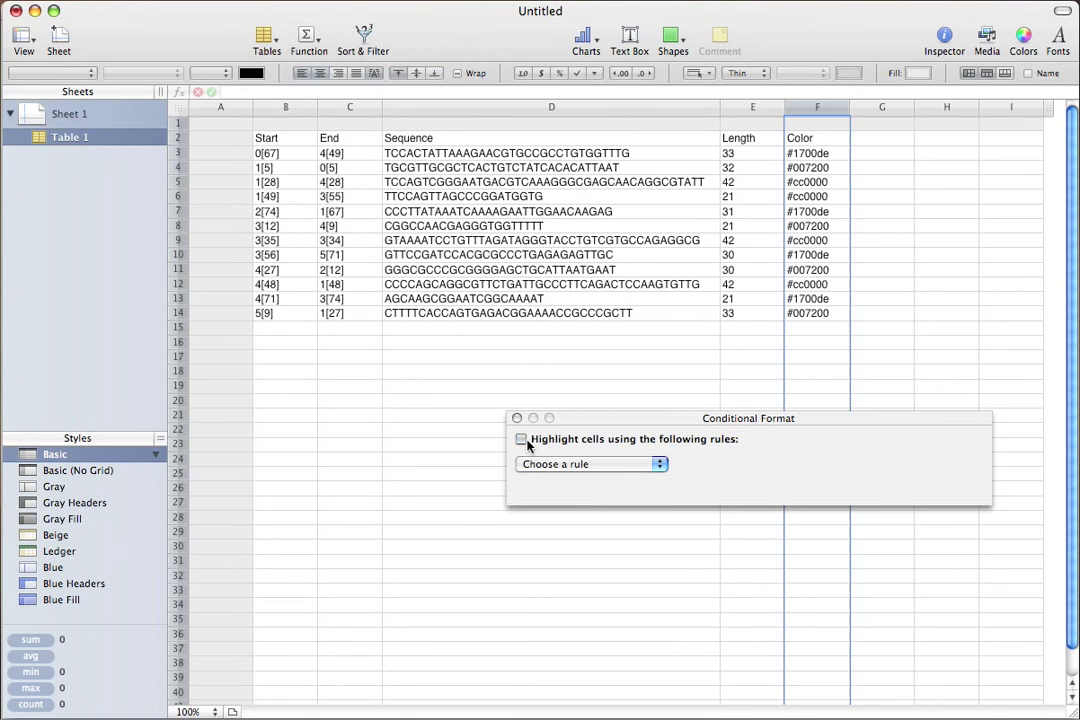
left_click(592, 463)
left_click(592, 464)
left_click(592, 464)
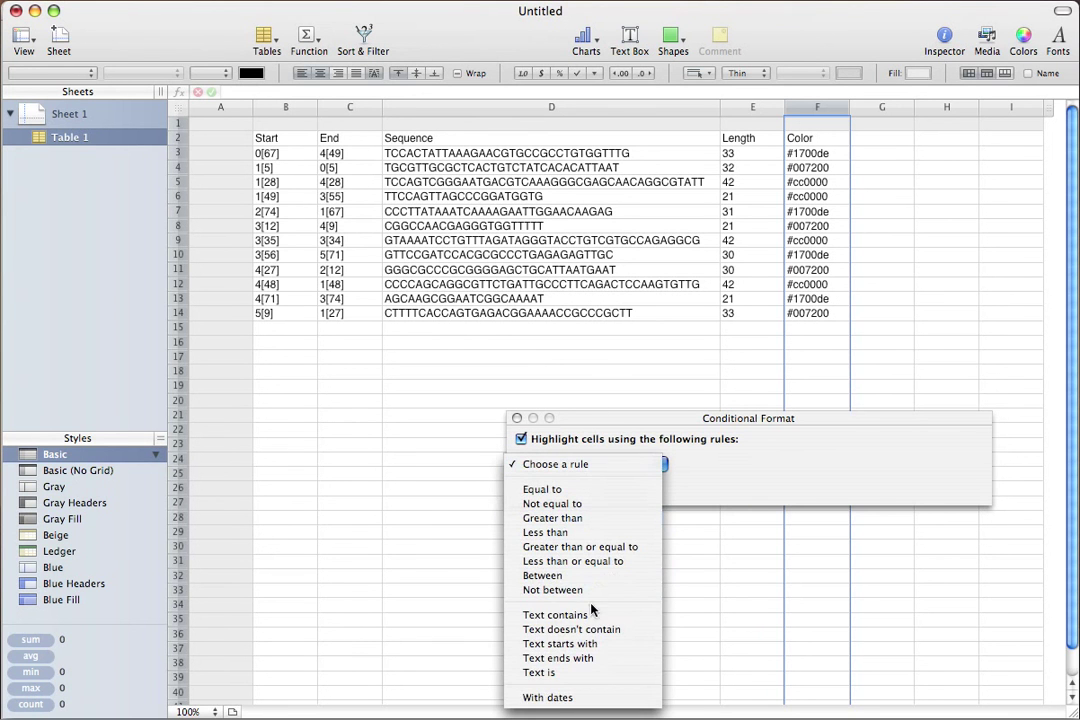
left_click(587, 673)
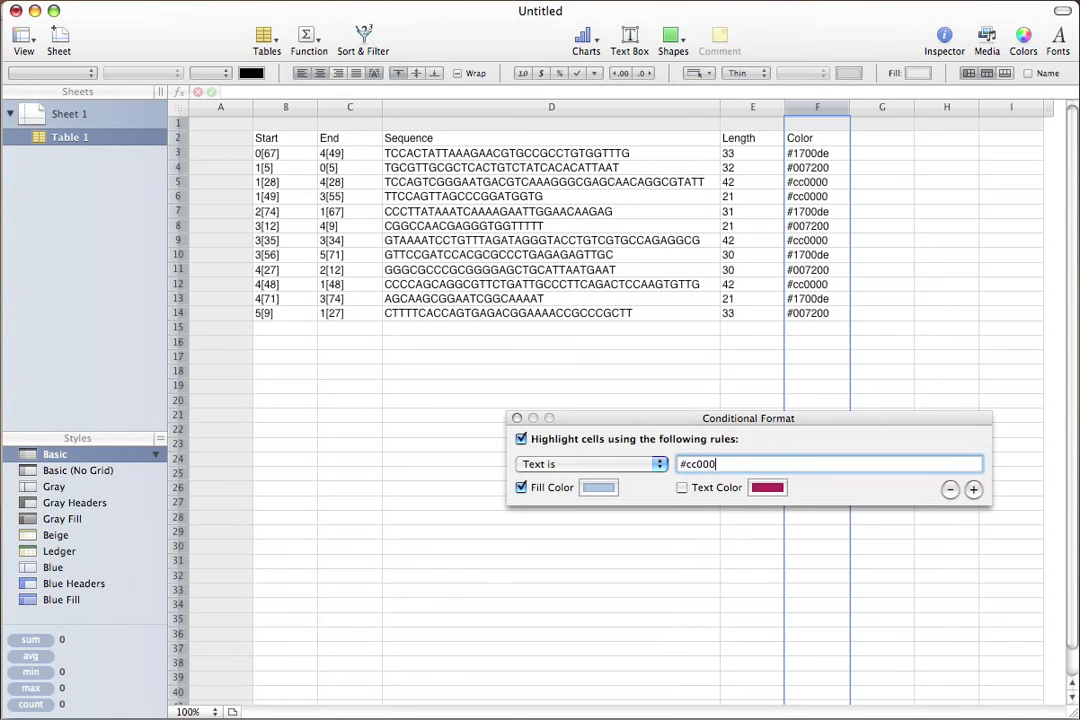
left_click(600, 487)
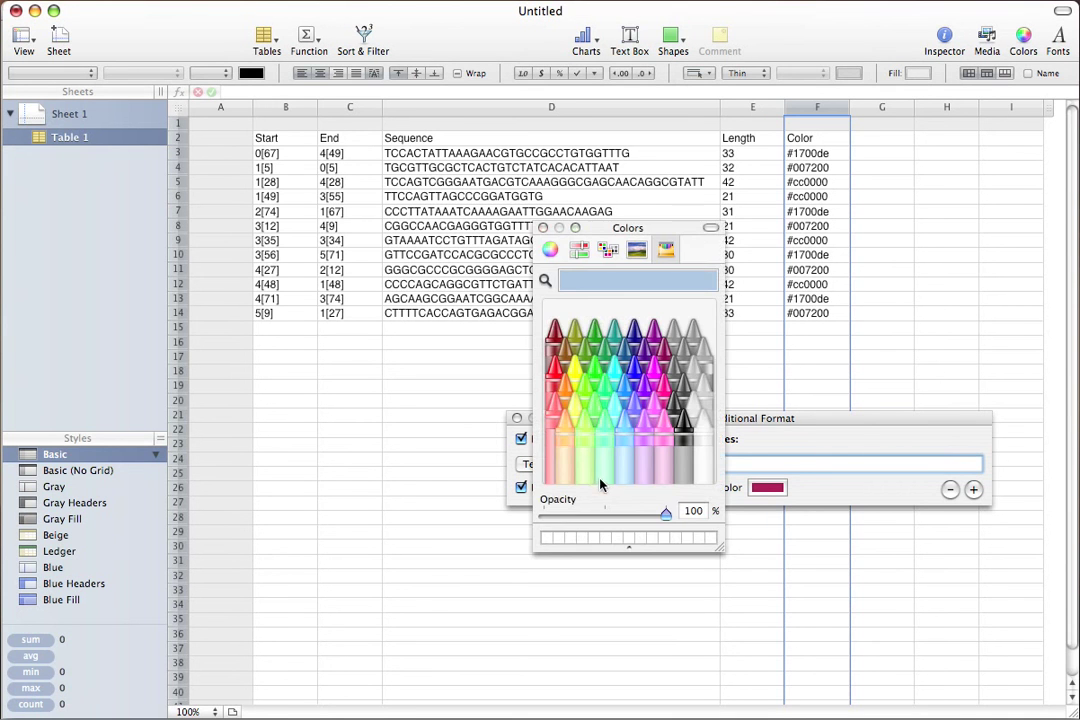
left_click(557, 408)
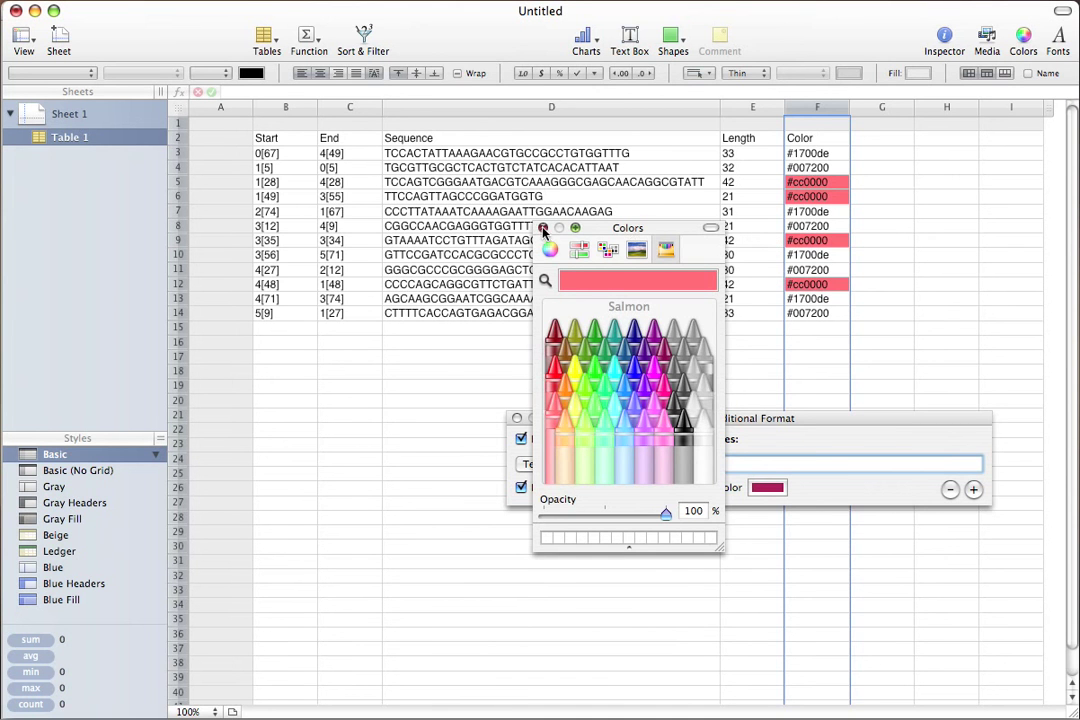
left_click(542, 228)
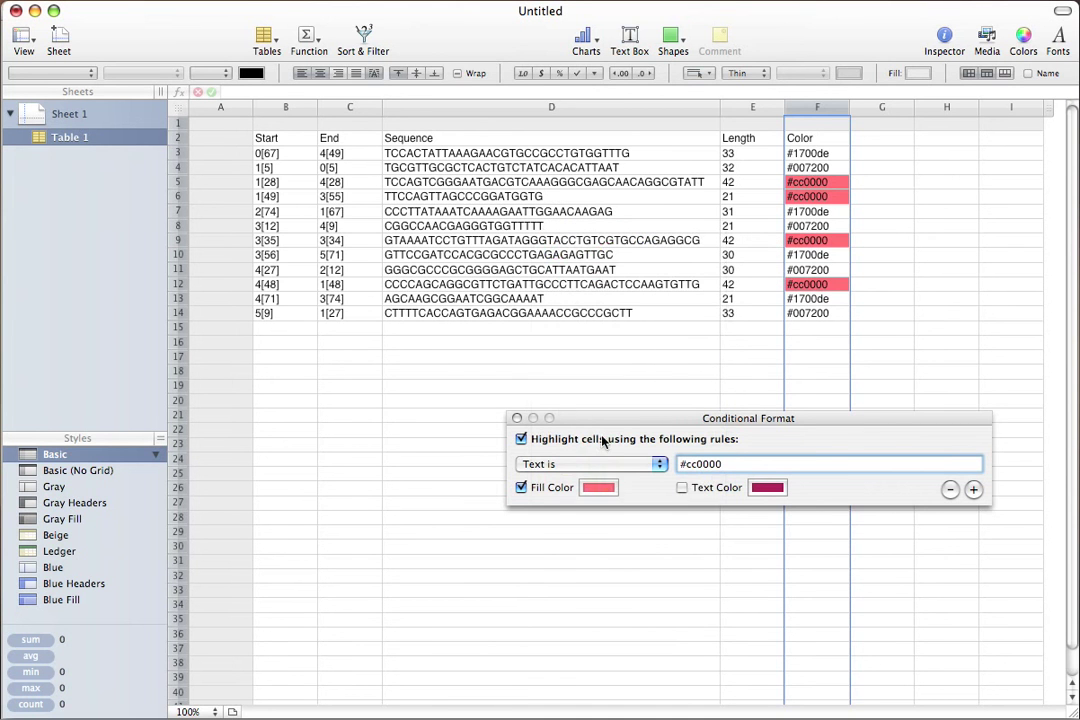
- Add a second rule filling #1700de cells sky blue
left_click(973, 489)
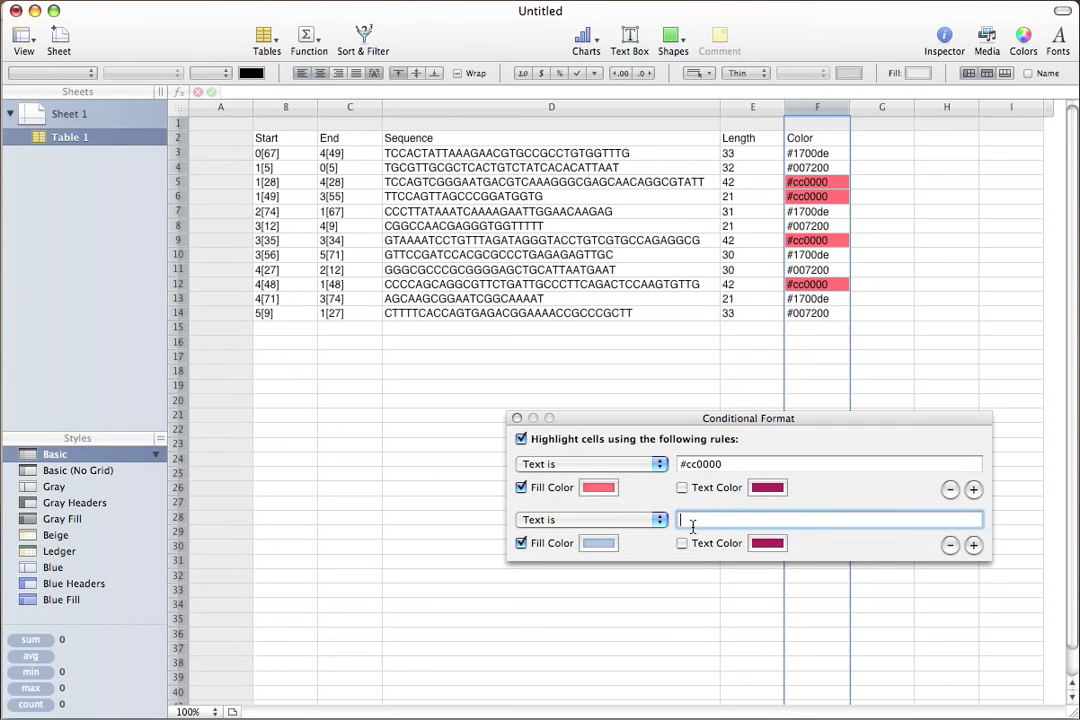
type("#1700de")
left_click(596, 543)
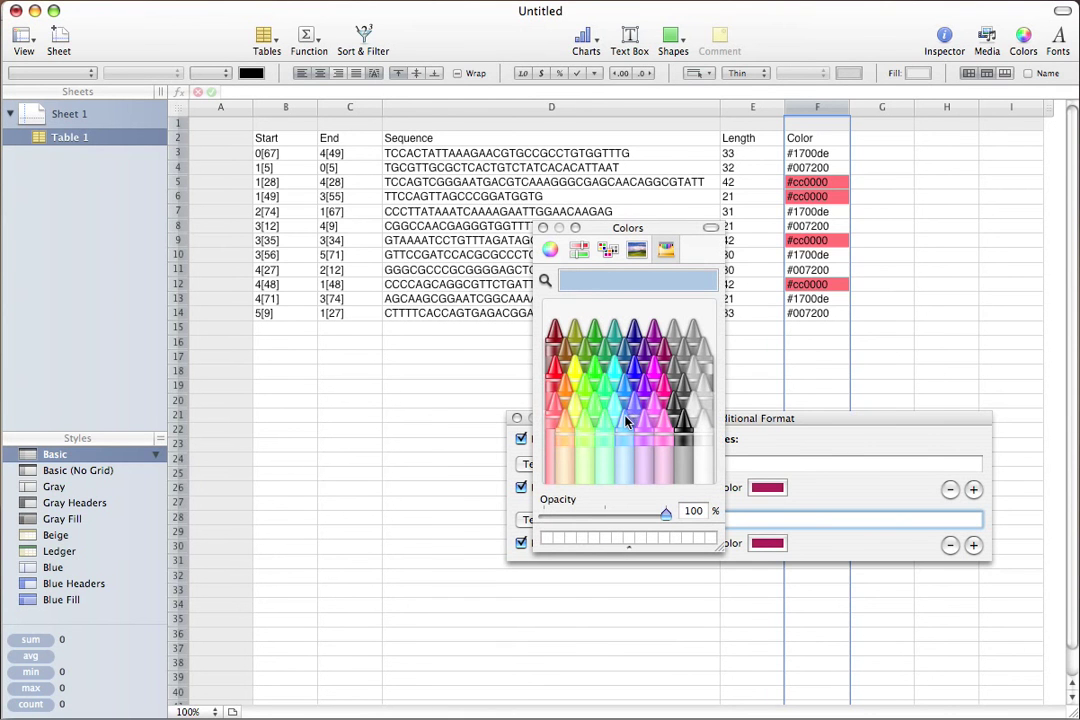
left_click(625, 423)
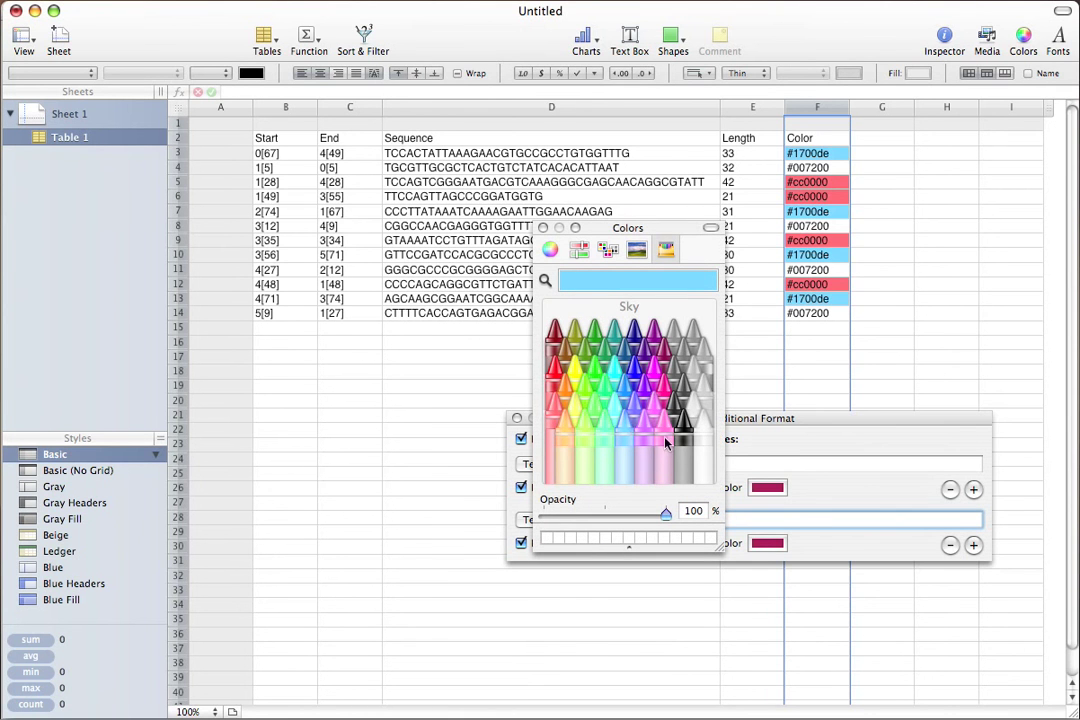
key("Escape")
left_click(542, 228)
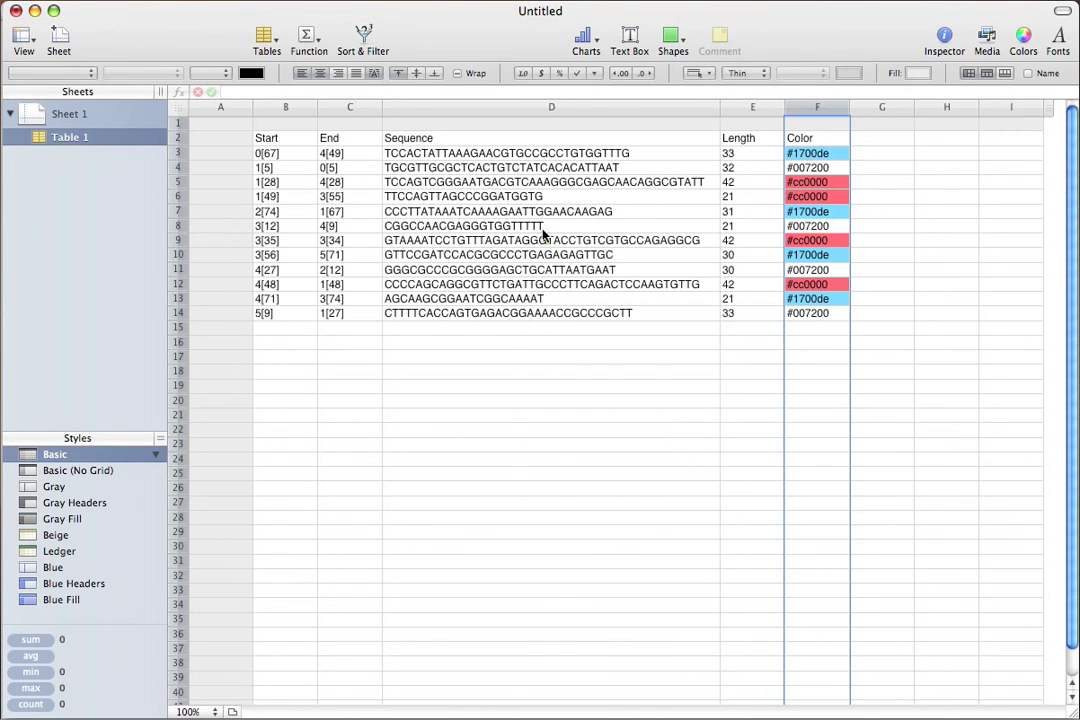
- Add a third 'Text is' rule filling #007200 cells lime green
left_click(250, 0)
left_click(291, 77)
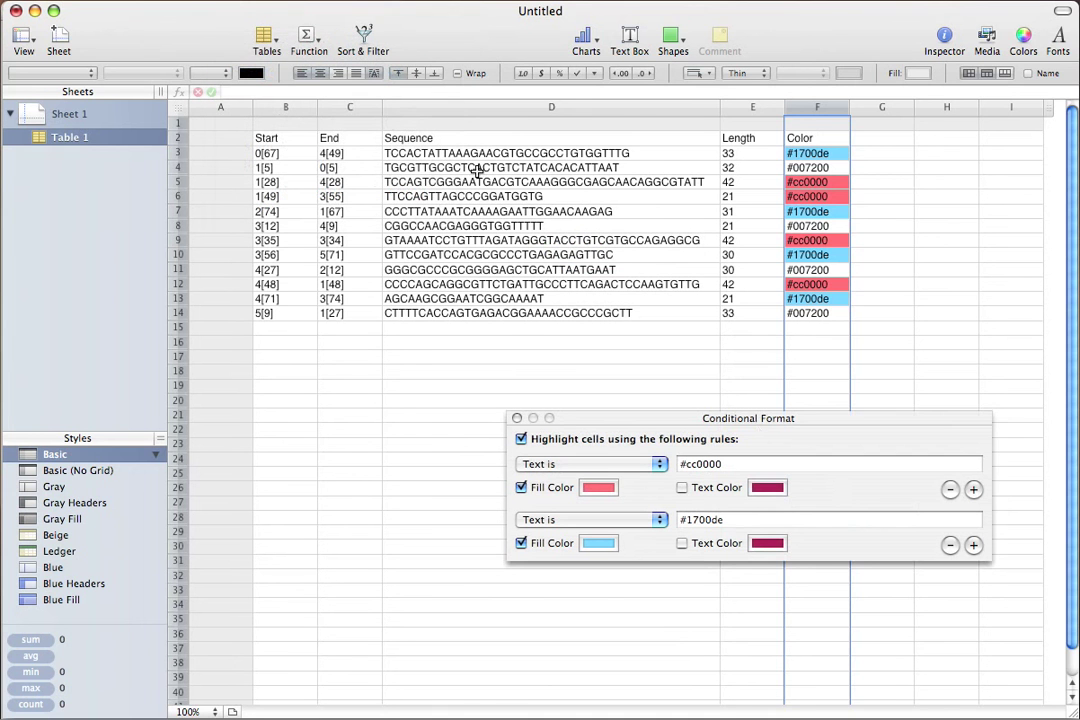
left_click(972, 545)
left_click(639, 574)
left_click(566, 578)
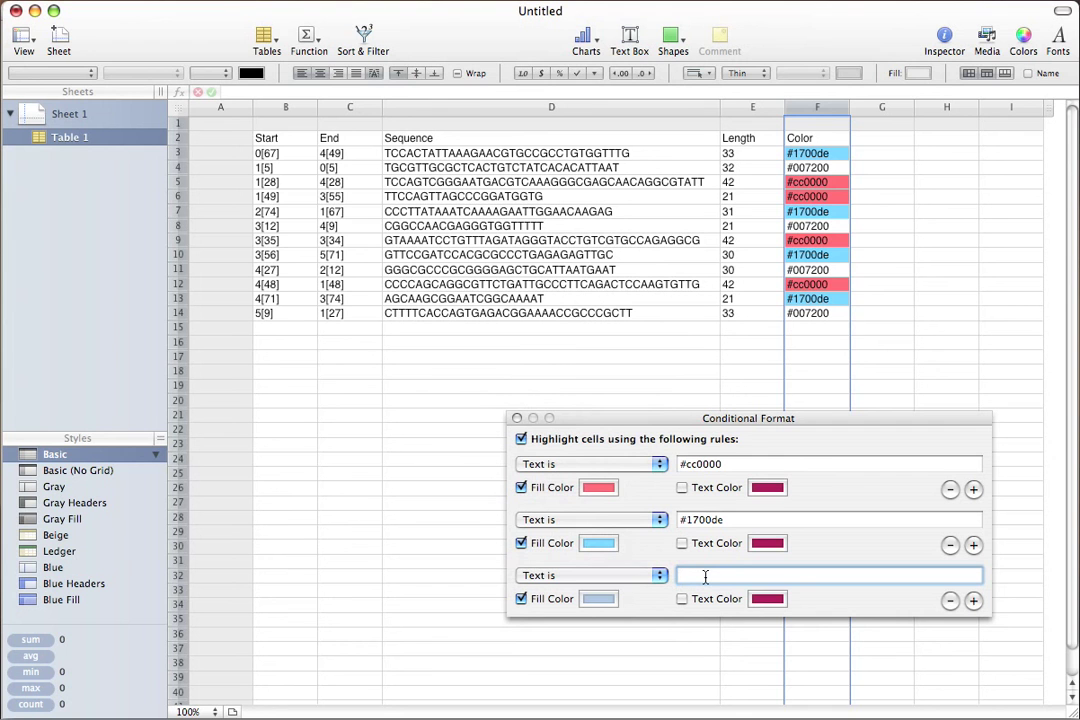
type("#c")
key("BackSpace")
type("007200")
left_click(600, 600)
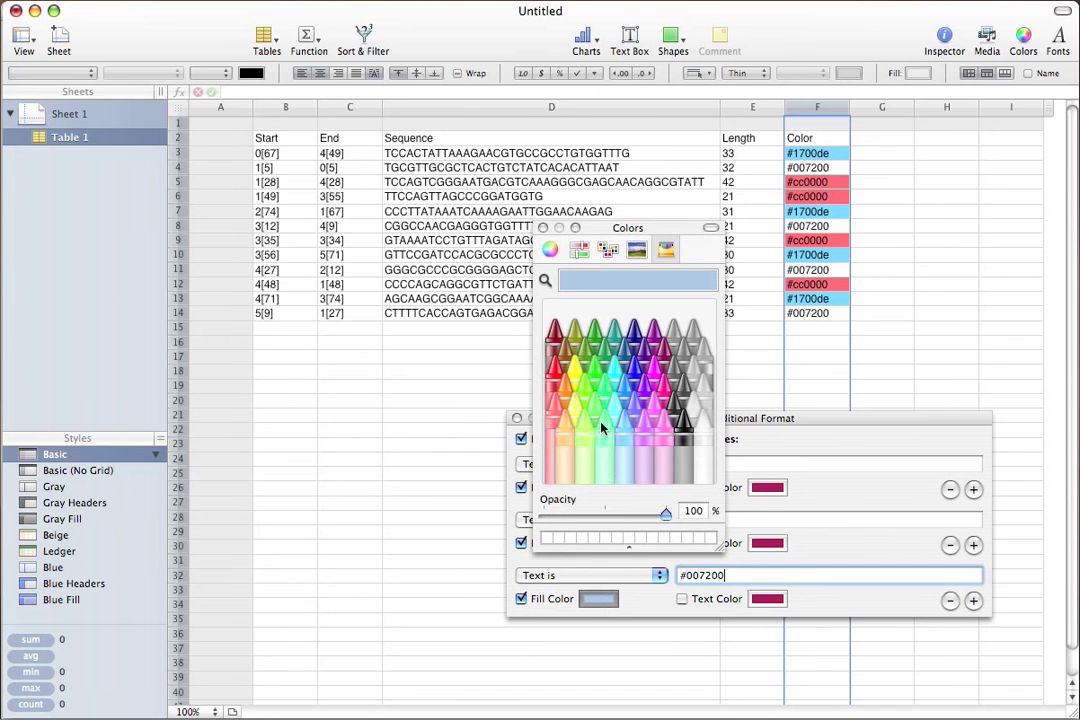
left_click(581, 393)
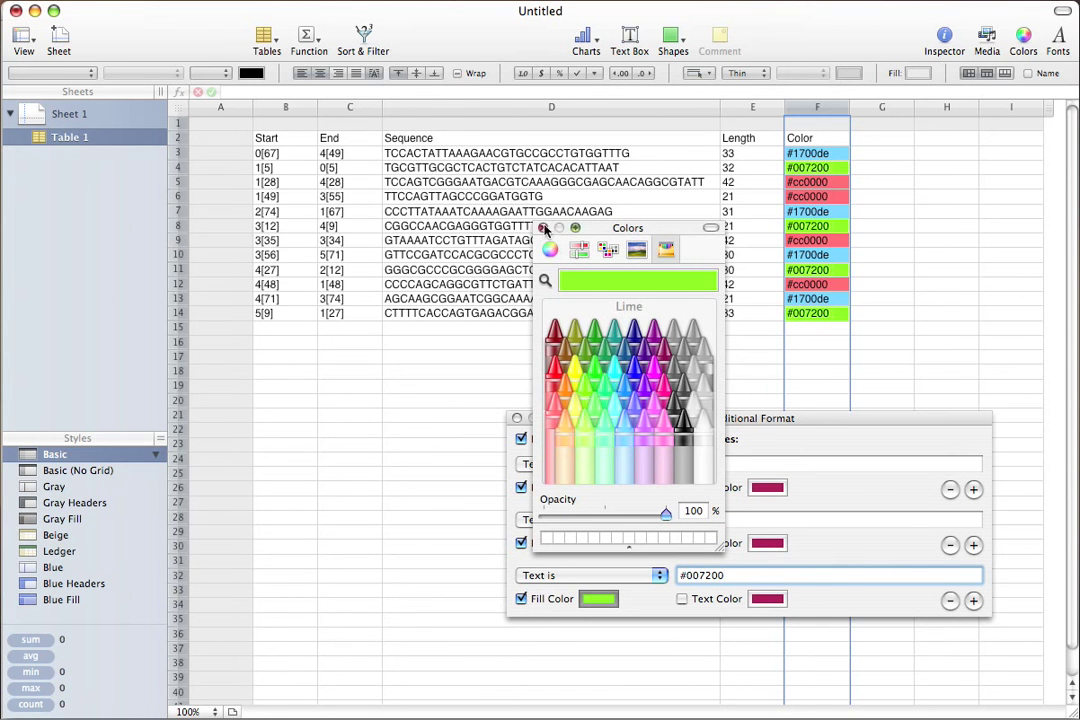
left_click(541, 229)
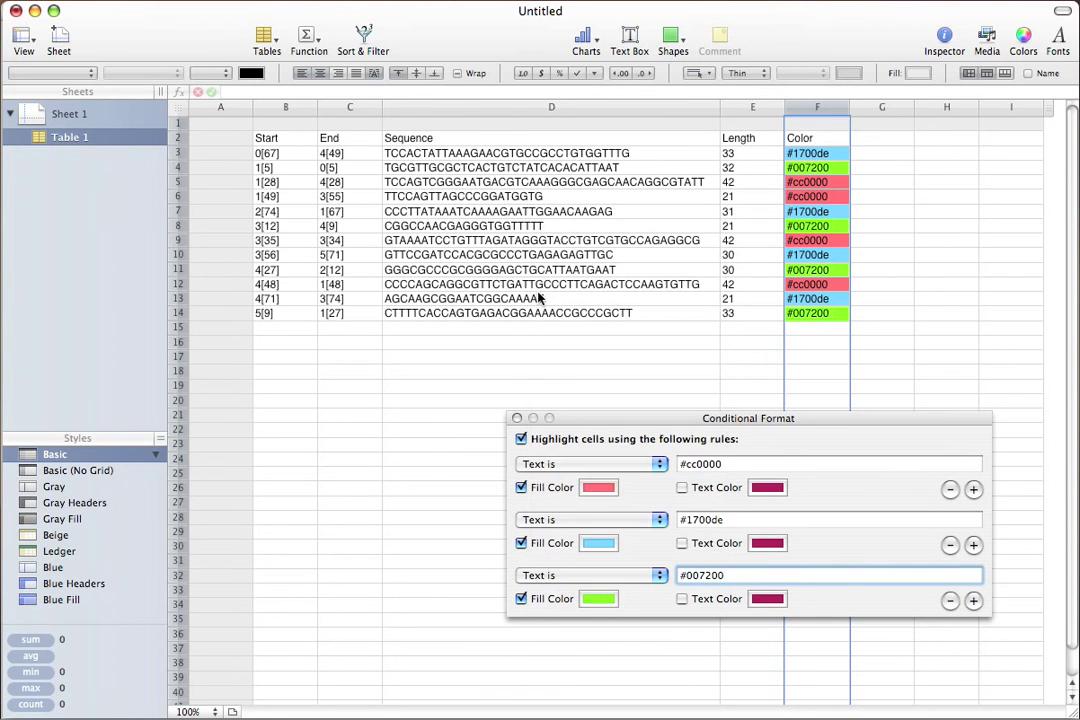
- Sort the staple rows ascending by Color, select B2:F13 and cell D7, then return to caDNAno
left_click(516, 418)
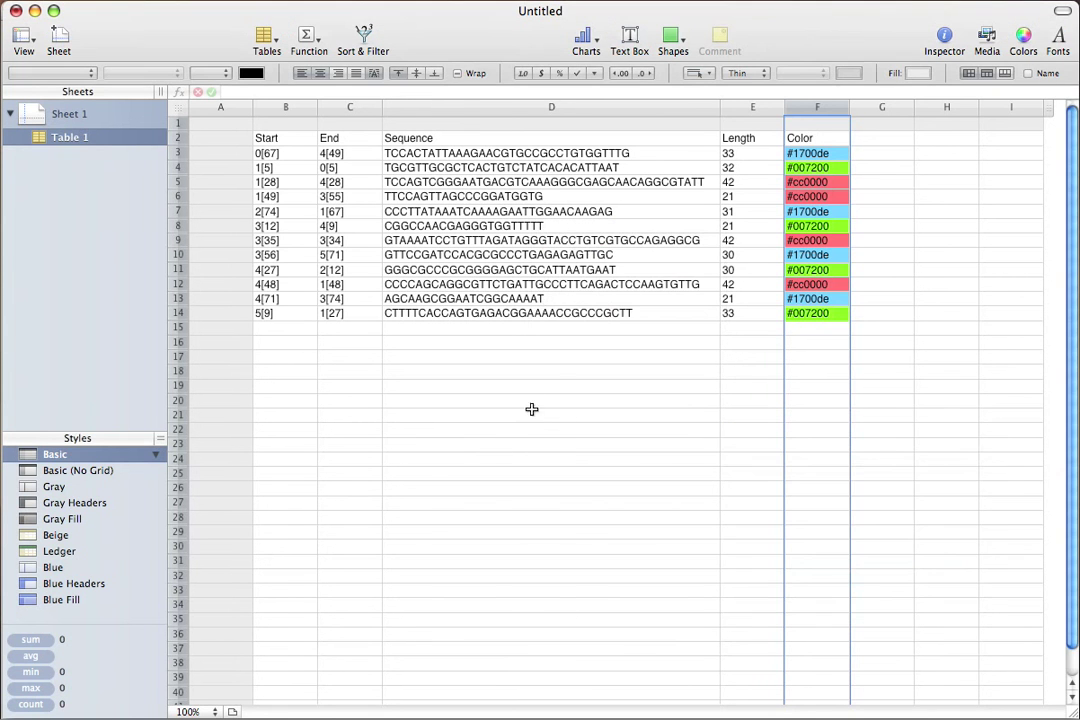
left_click(843, 110)
left_click(852, 126)
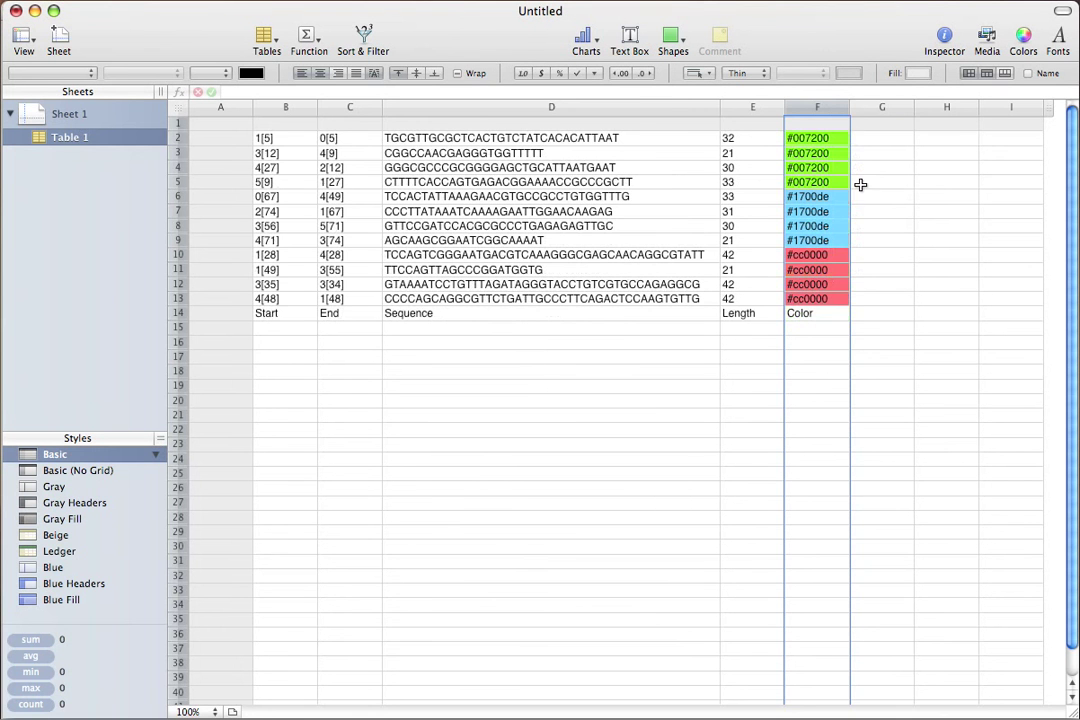
left_click_drag(832, 292, 270, 138)
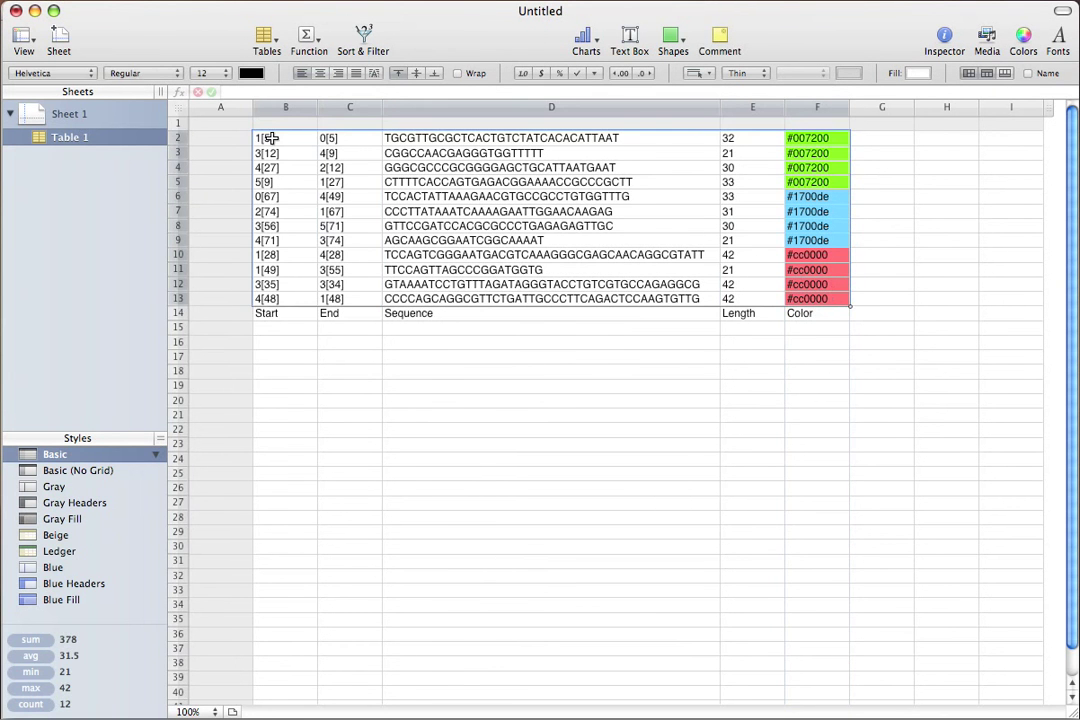
left_click(716, 211)
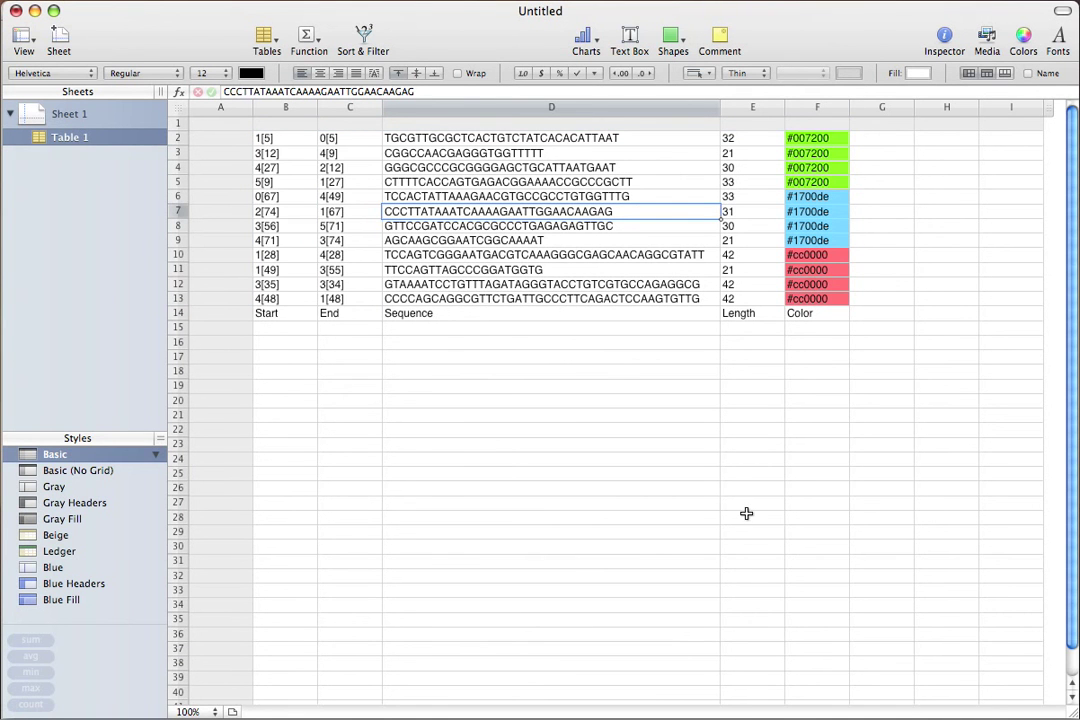
key("super+Tab")
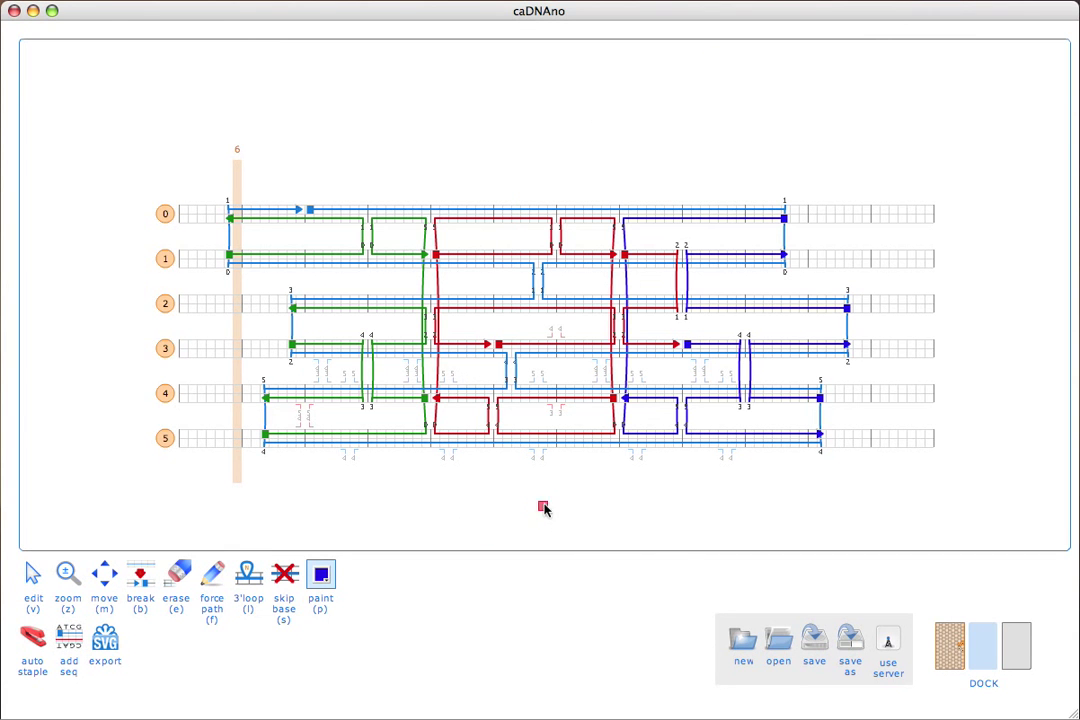
- Paint the helix 1 strand right of the red block #1700de blue, then switch to the edit tool
left_click(649, 308)
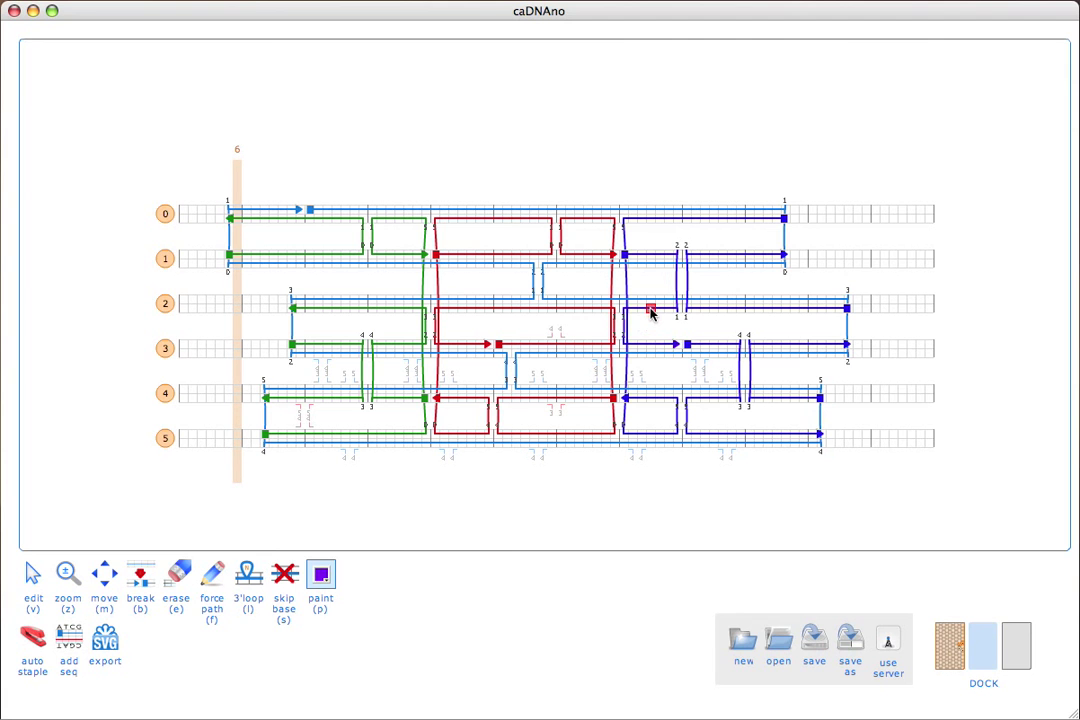
left_click(650, 313)
key("p")
key("p")
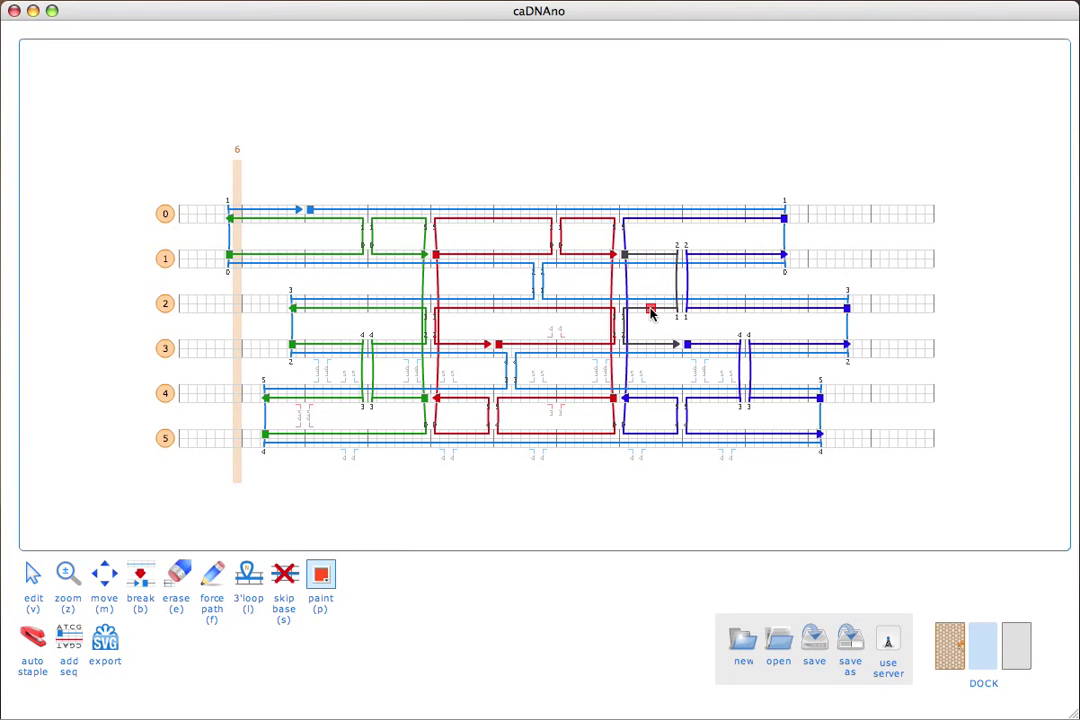
mouse_move(323, 574)
left_mouse_down()
mouse_move(345, 601)
mouse_move(415, 605)
left_mouse_up()
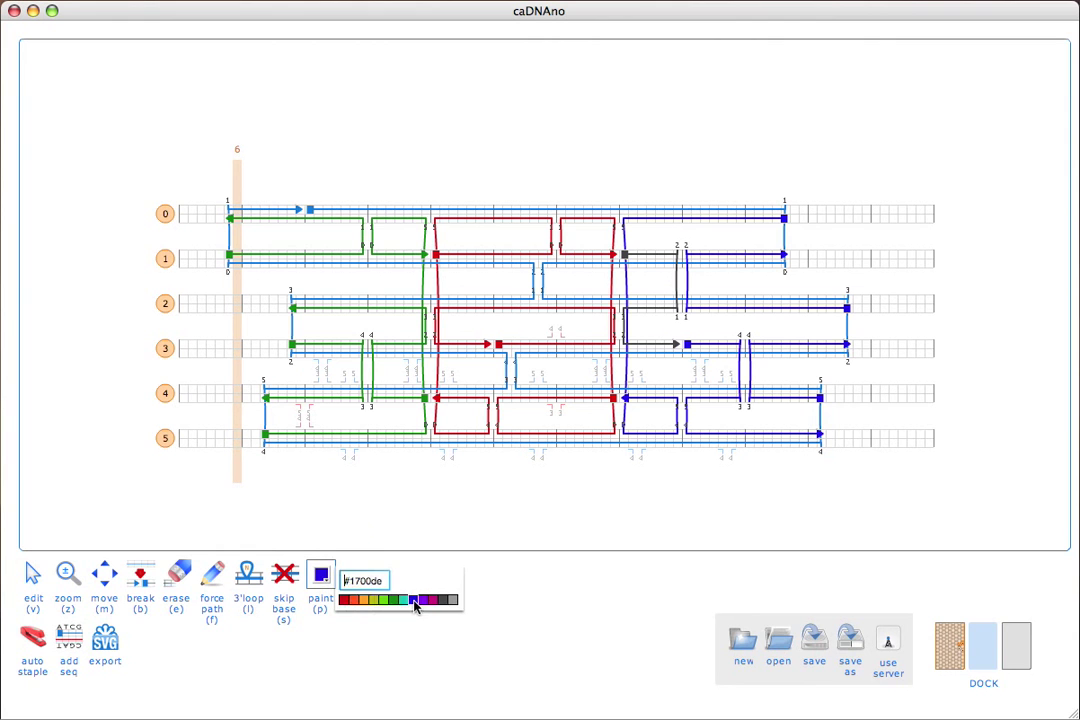
left_click(651, 256)
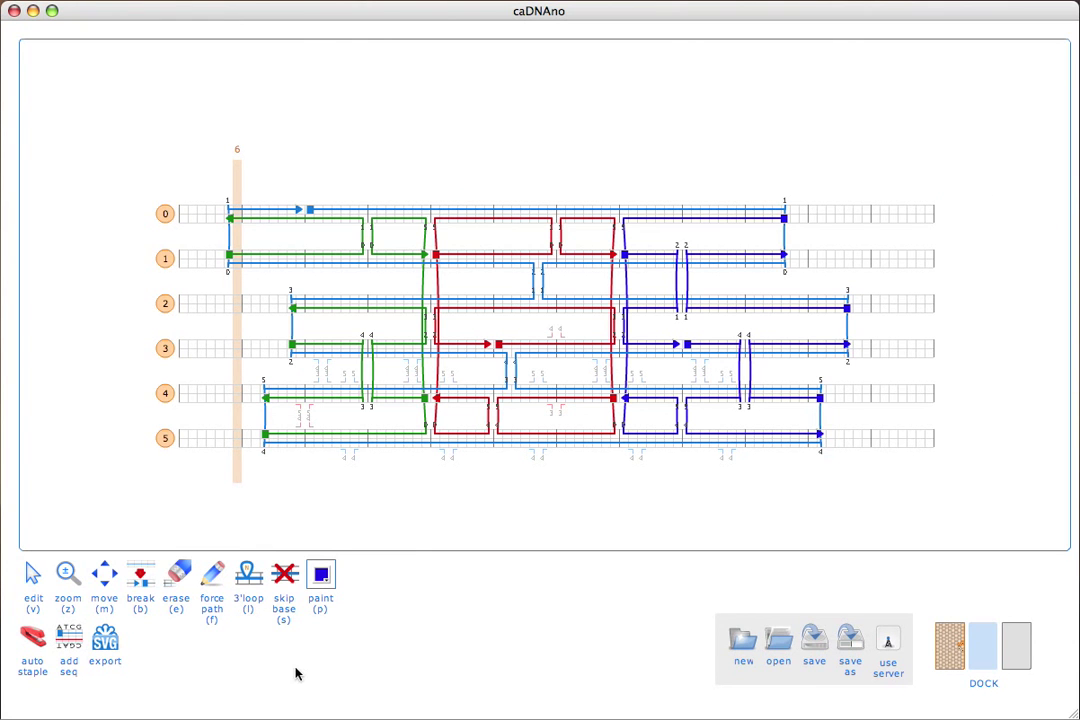
key("v")
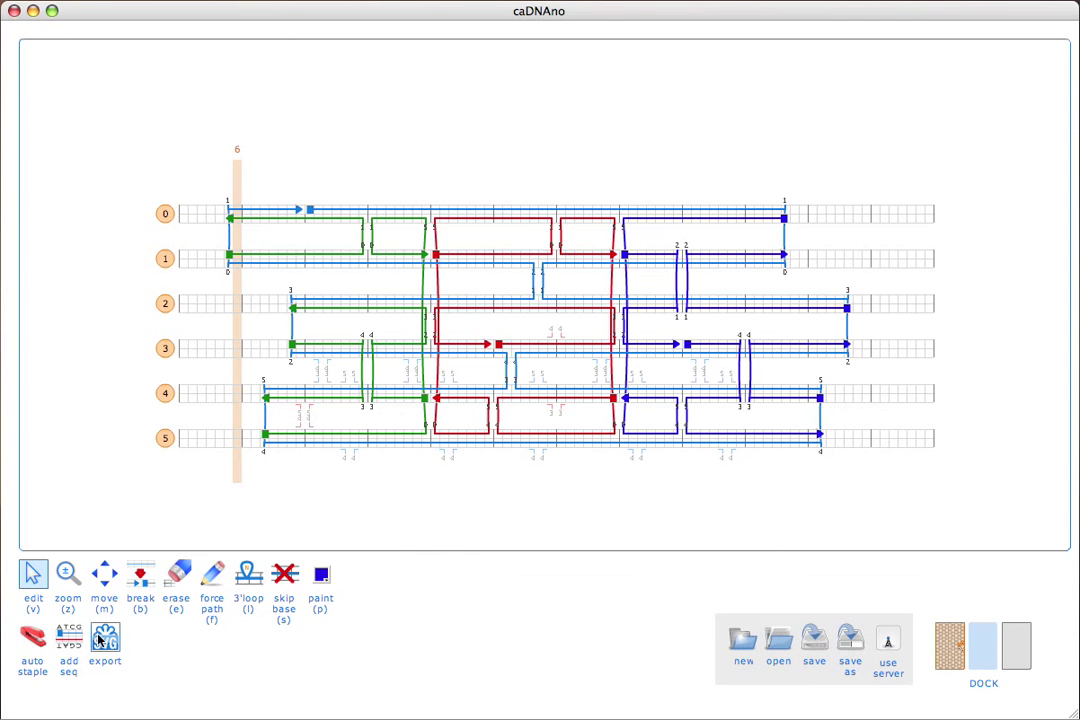
- Export the design as a.svg on the Desktop
left_click(103, 640)
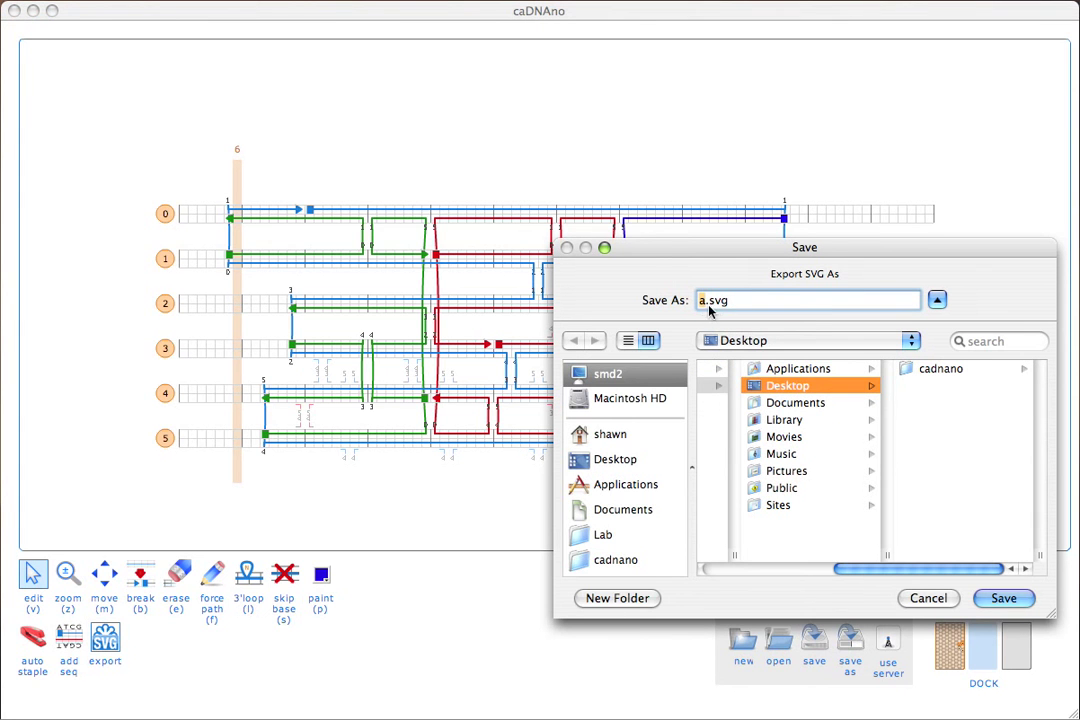
left_click(1003, 598)
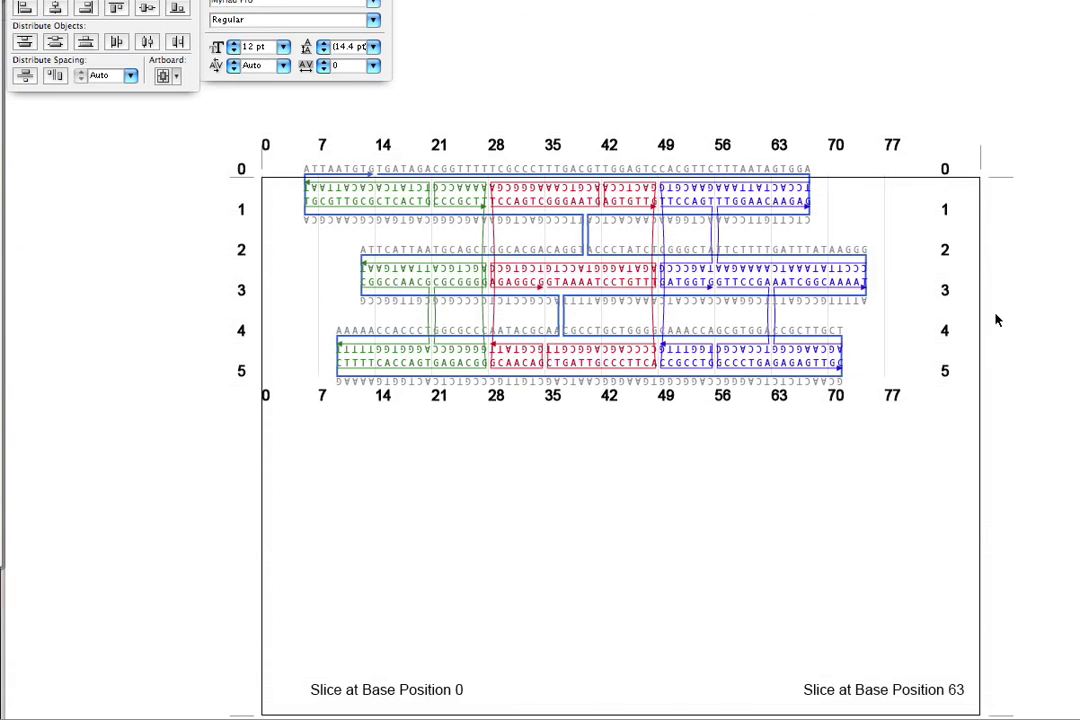
- Hide the artboard edges in Illustrator, toggling the grid and zooming to view the whole diagram
scroll(996, 320, "up", 2)
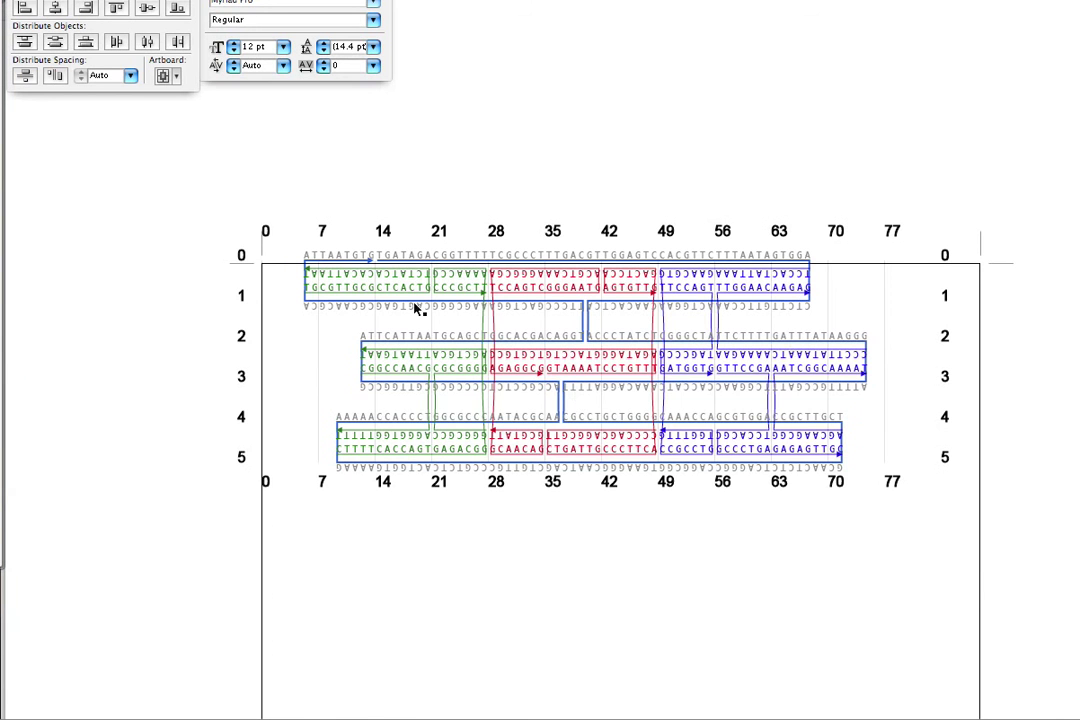
key("super+apostrophe")
key("super+equal")
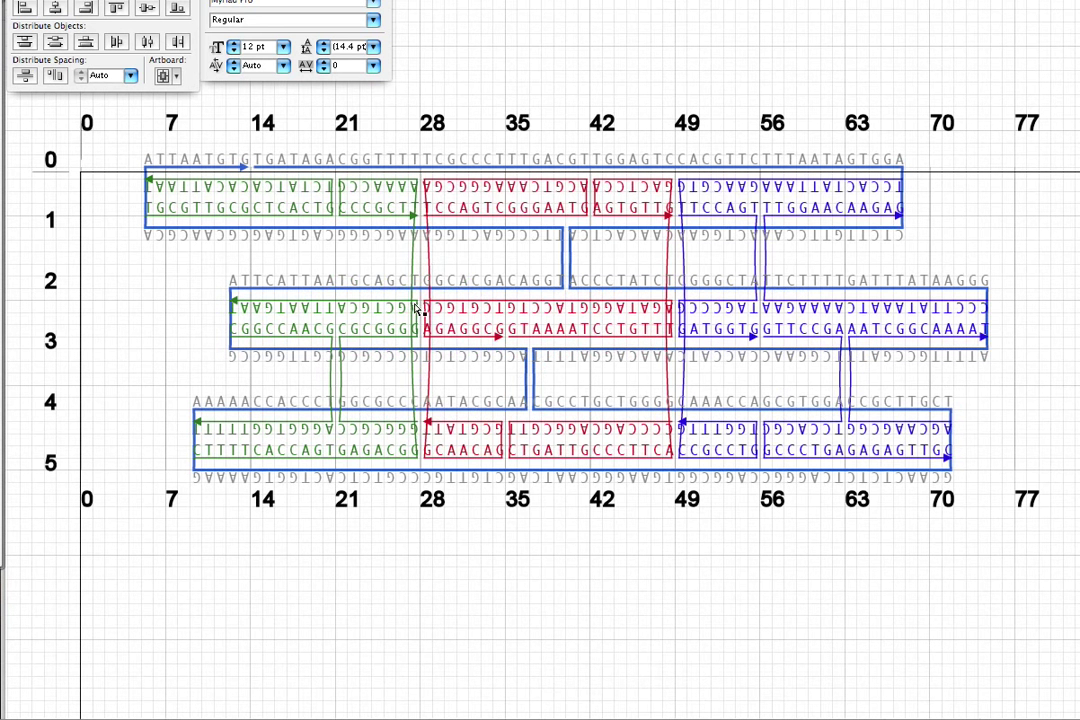
left_click(445, 0)
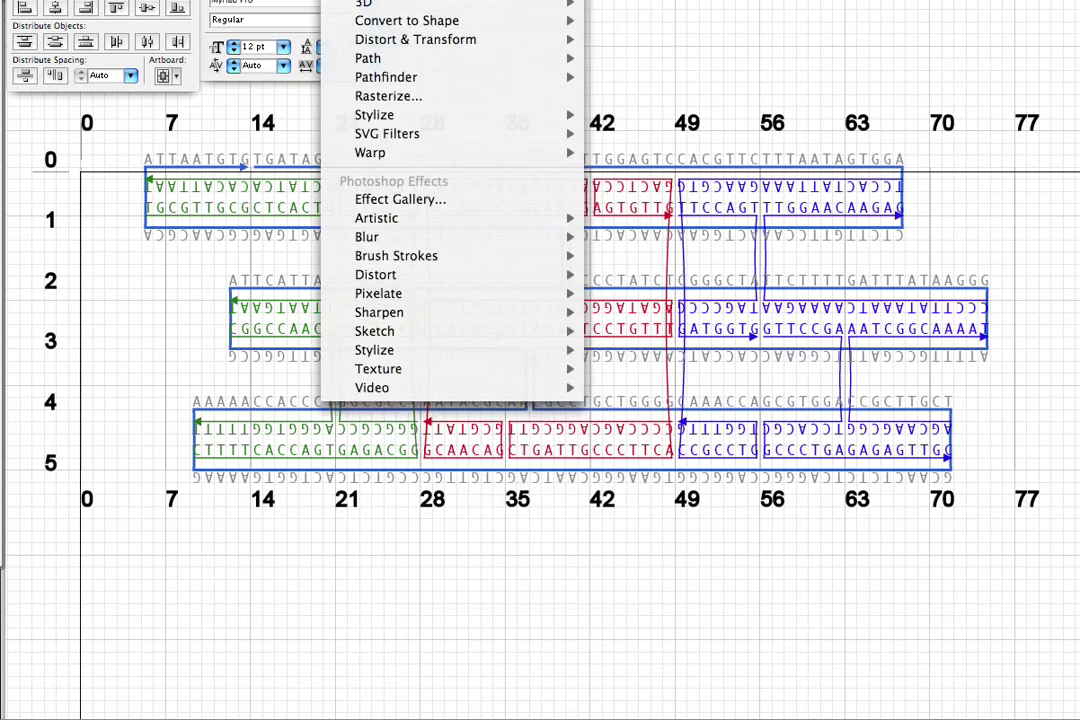
mouse_move(395, 0)
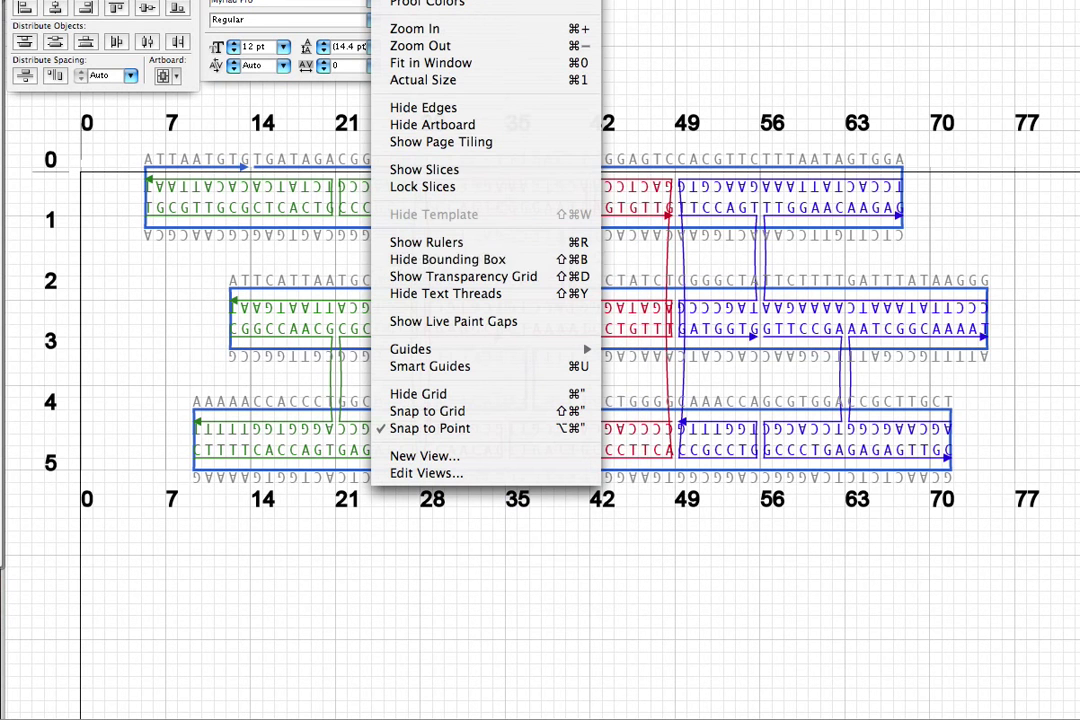
left_click(432, 124)
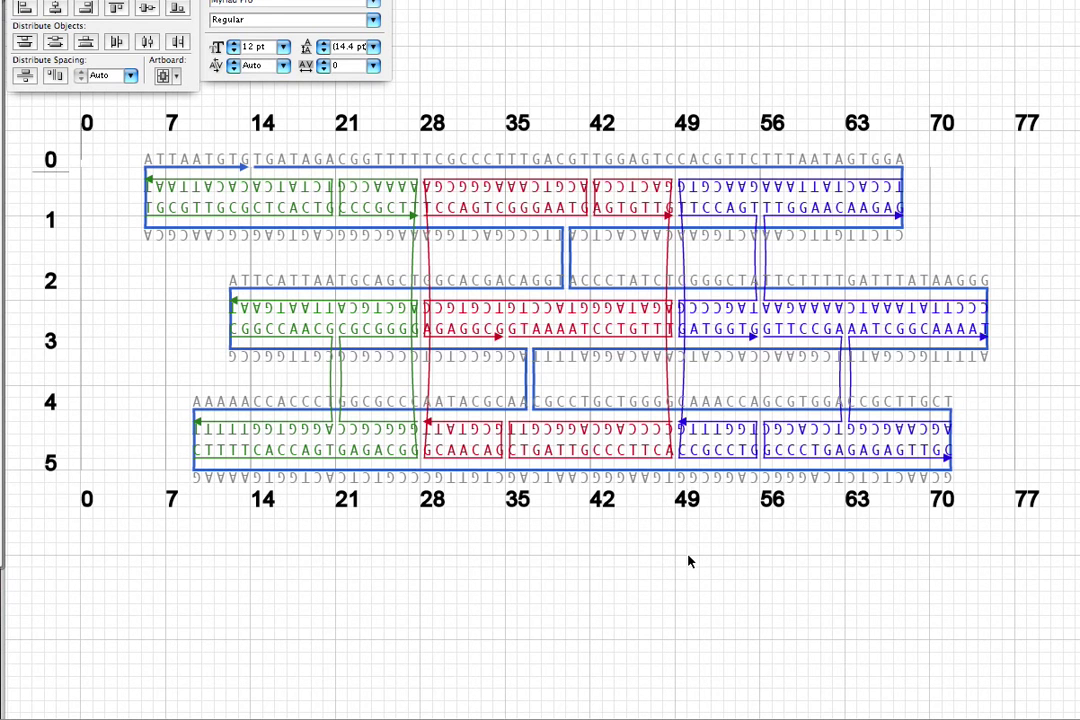
key("super+minus")
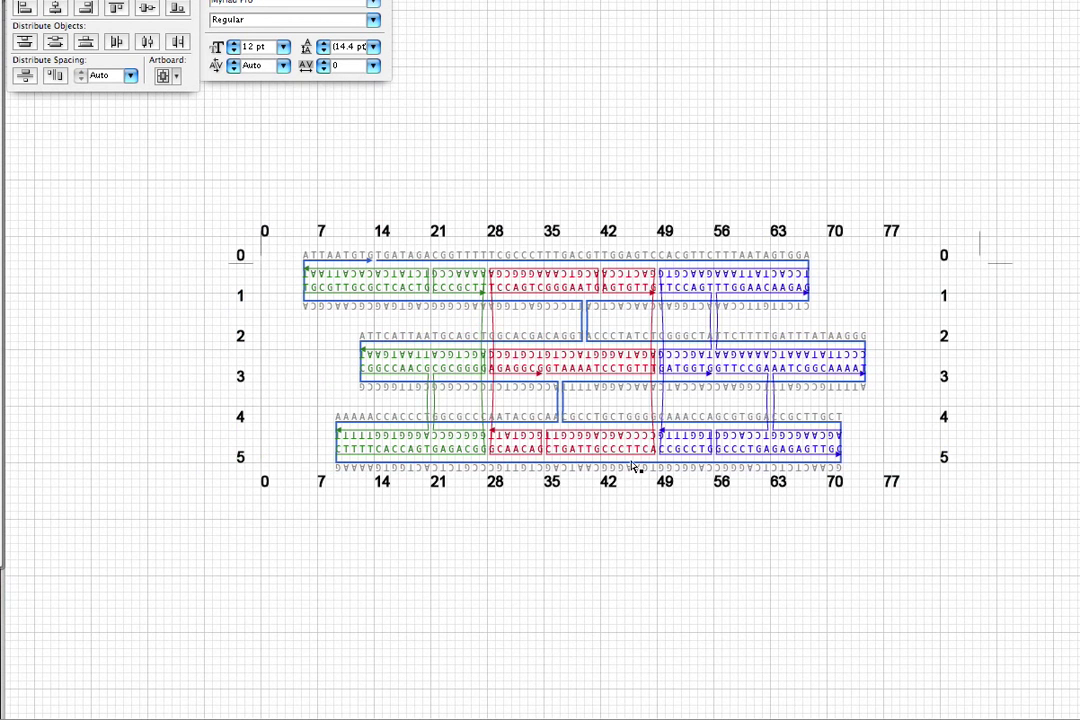
key("super+apostrophe")
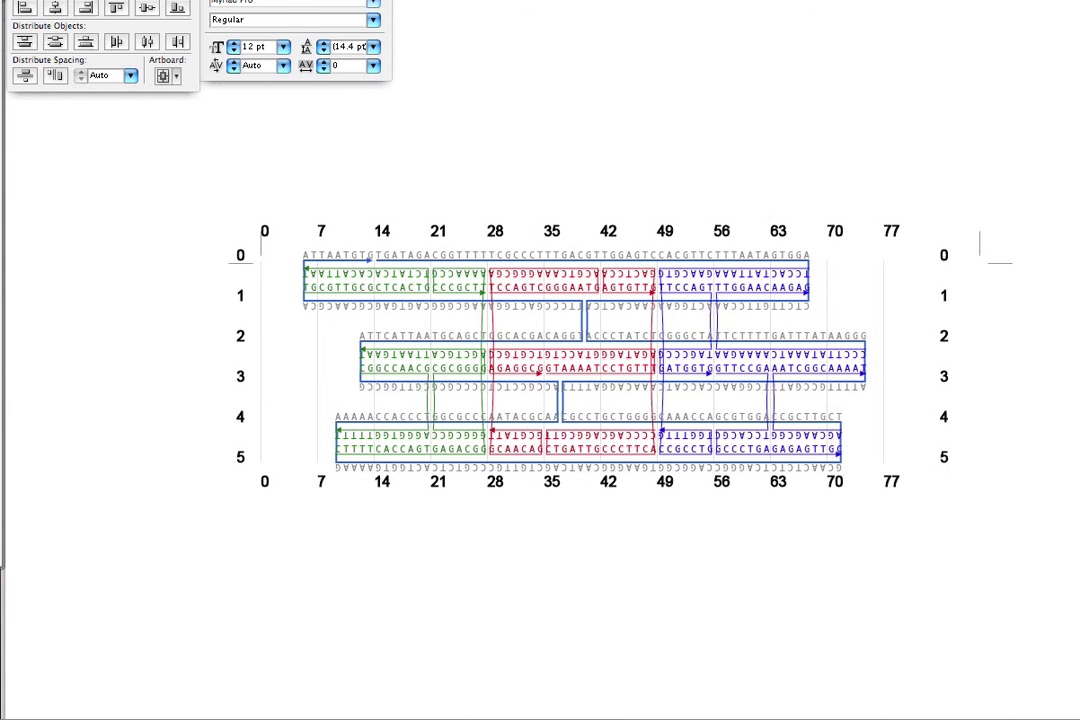
- Zoom in to read the sequence letters, zoom back out, then close the document and return to caDNAno
scroll(822, 436, "down", 5)
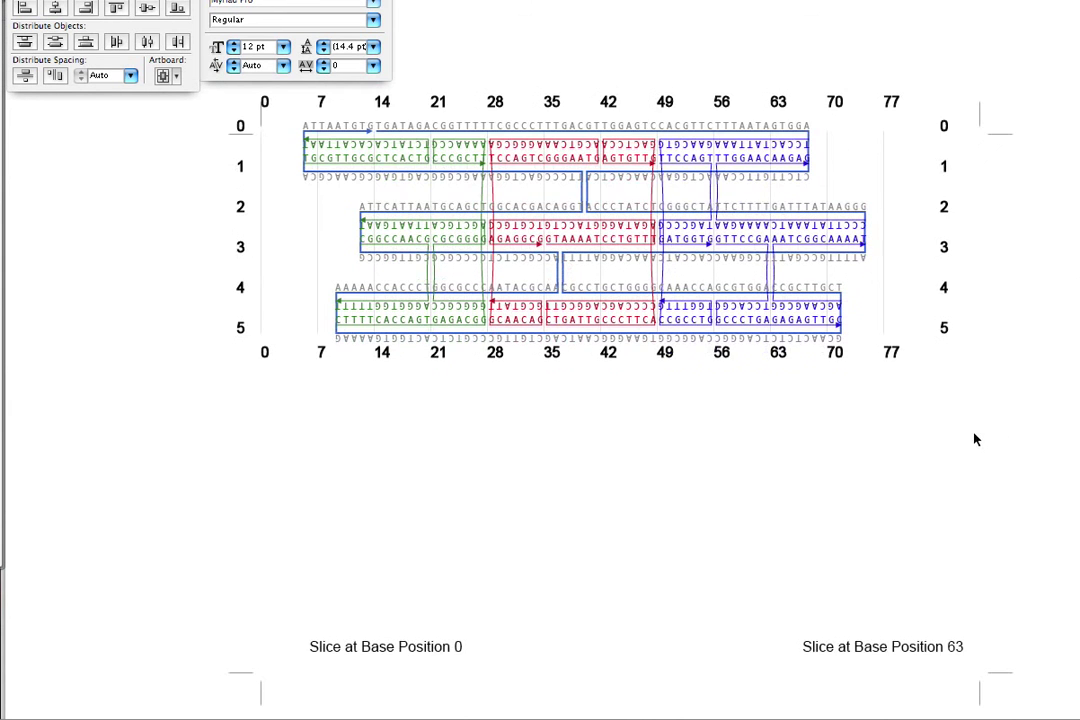
scroll(960, 445, "down", 4)
scroll(706, 265, "up", 5)
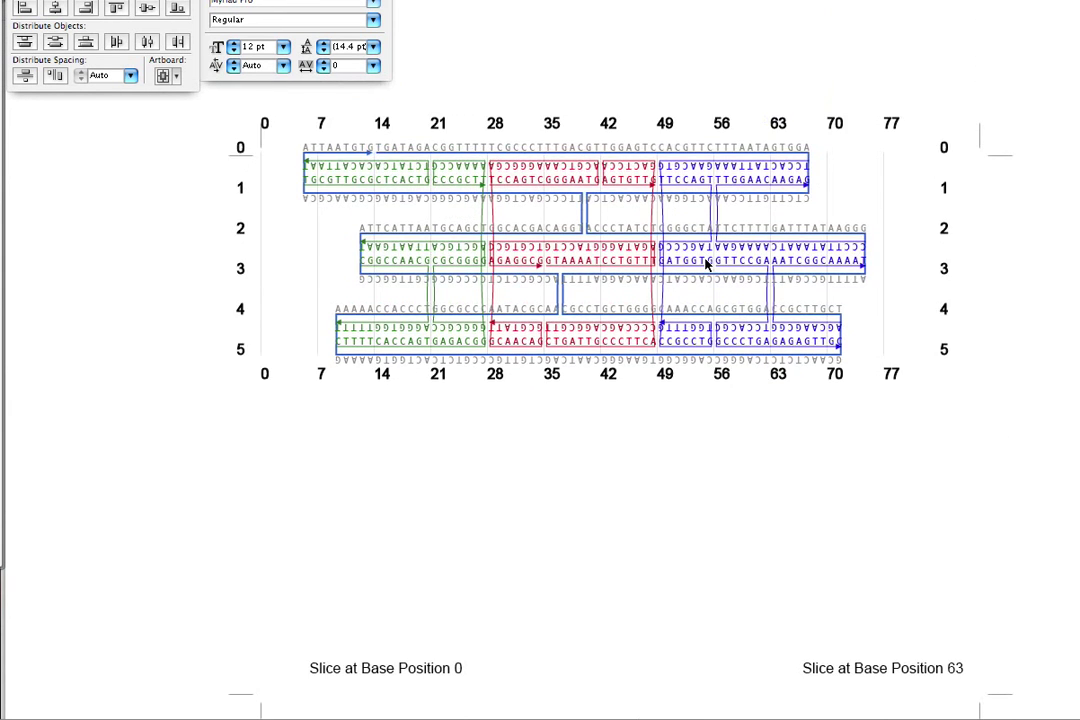
key("super+equal")
key("super+equal")
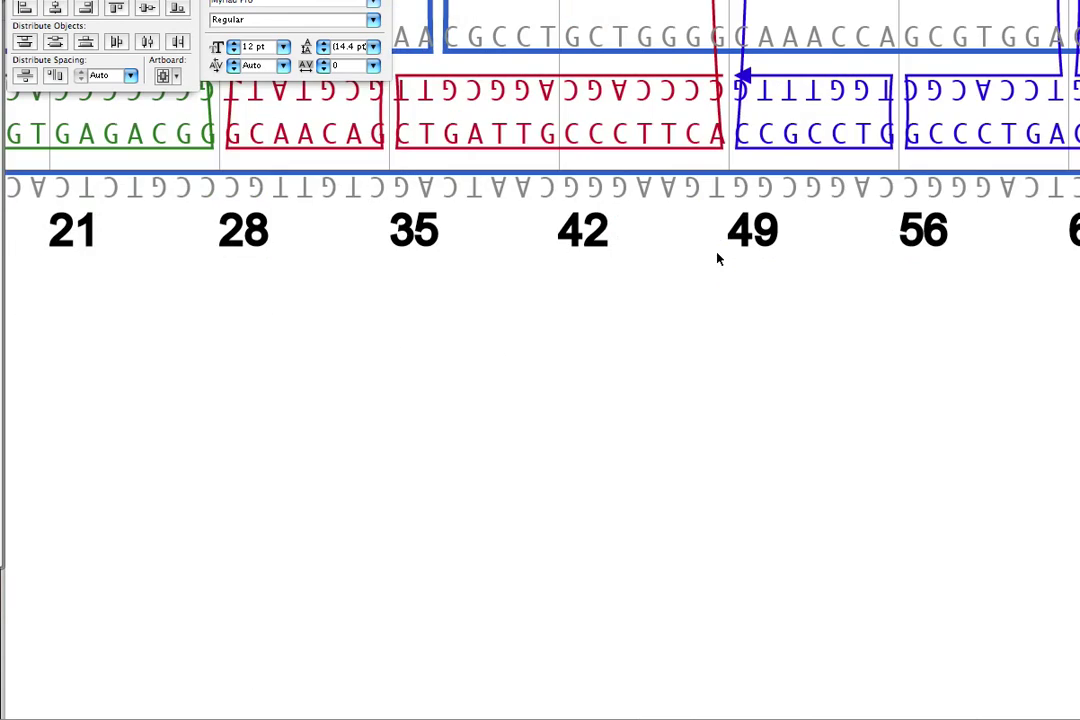
scroll(716, 258, "up", 10)
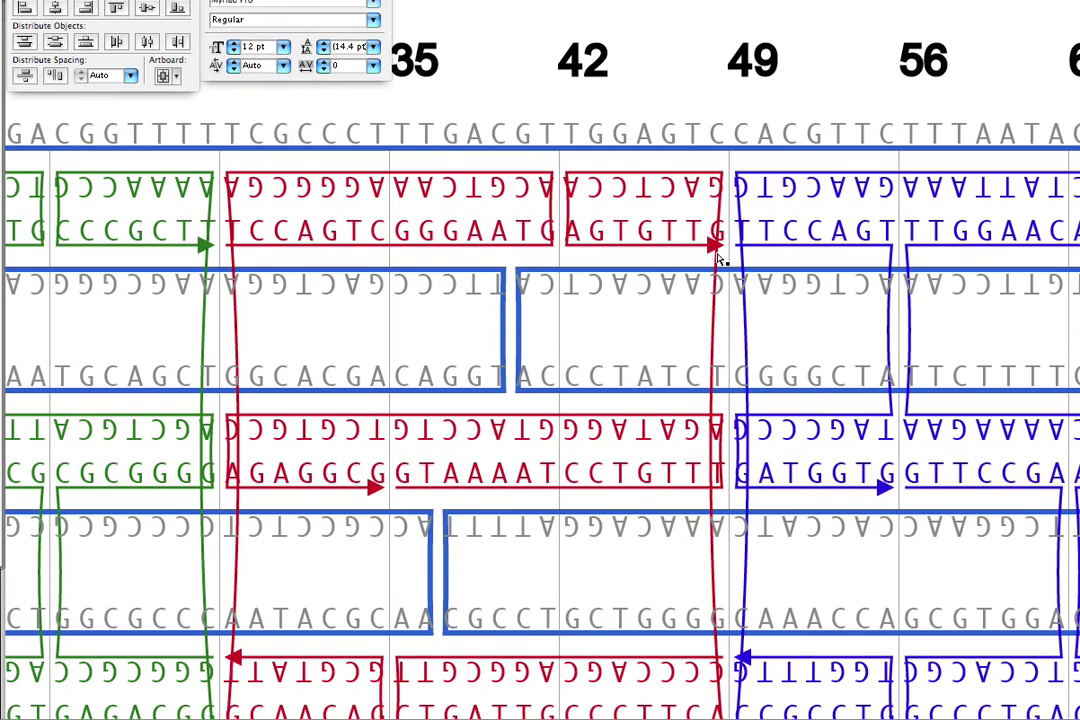
key("super+minus")
key("super+minus")
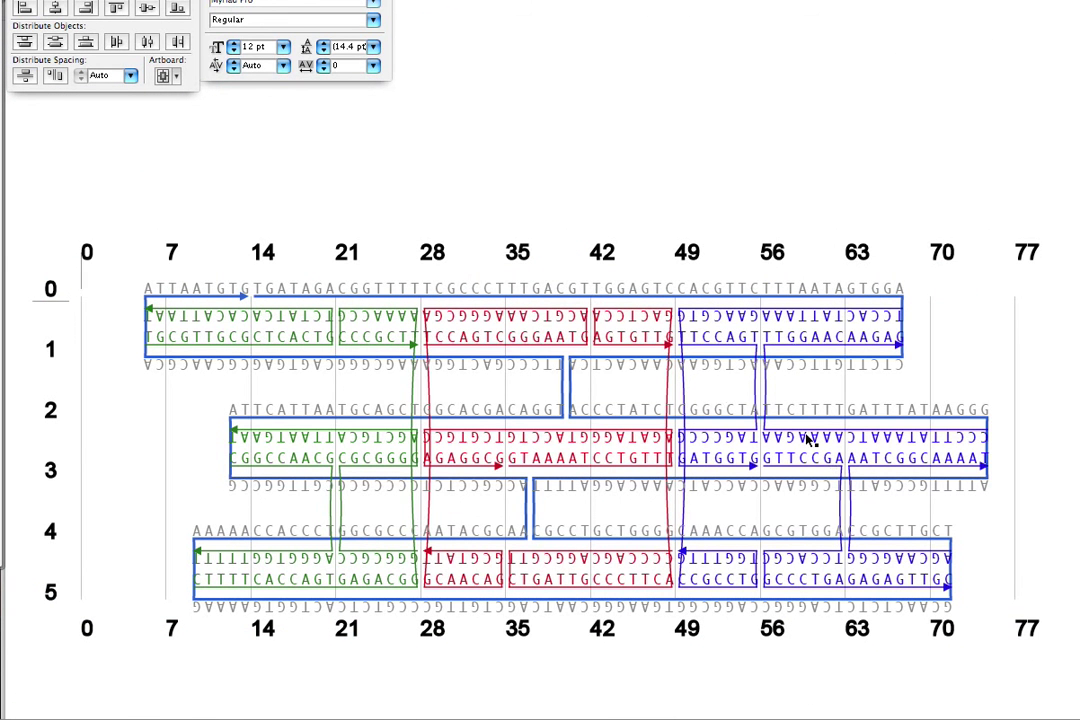
key("super+minus")
key("super+minus")
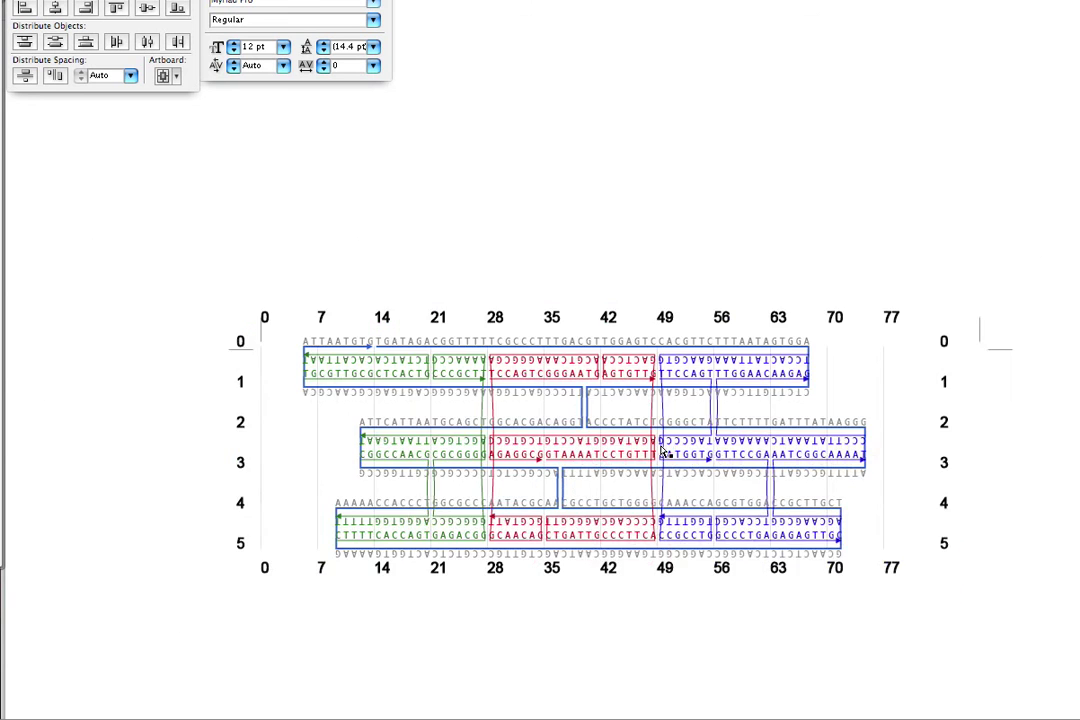
scroll(785, 483, "down", 1)
scroll(785, 483, "down", 4)
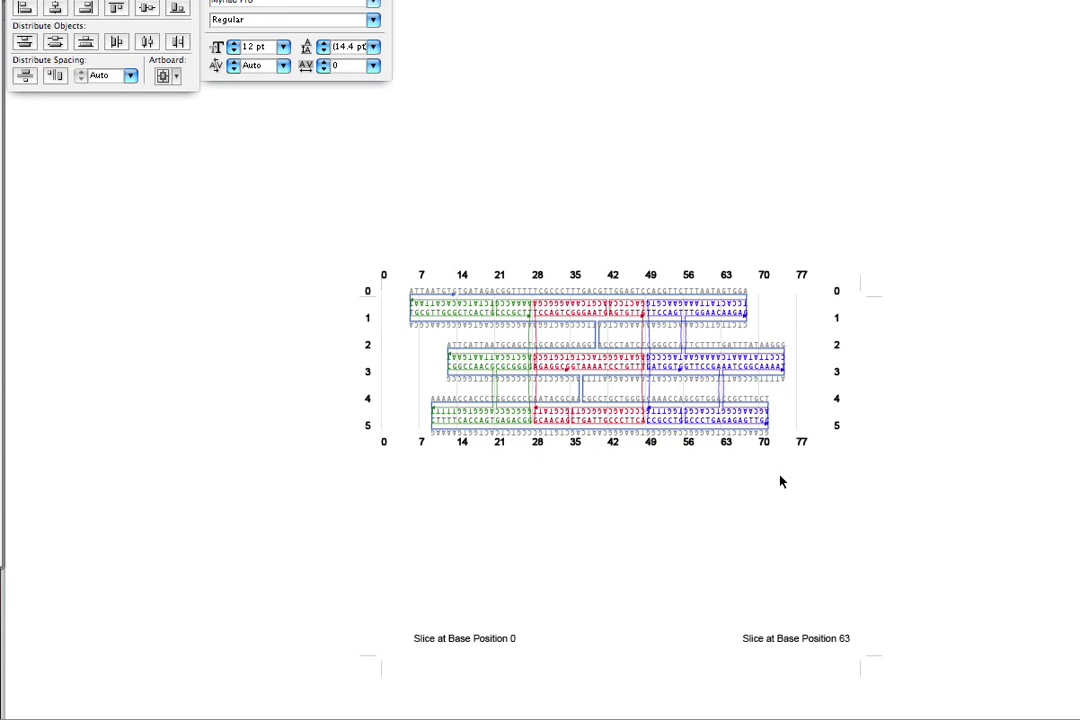
scroll(774, 405, "up", 1)
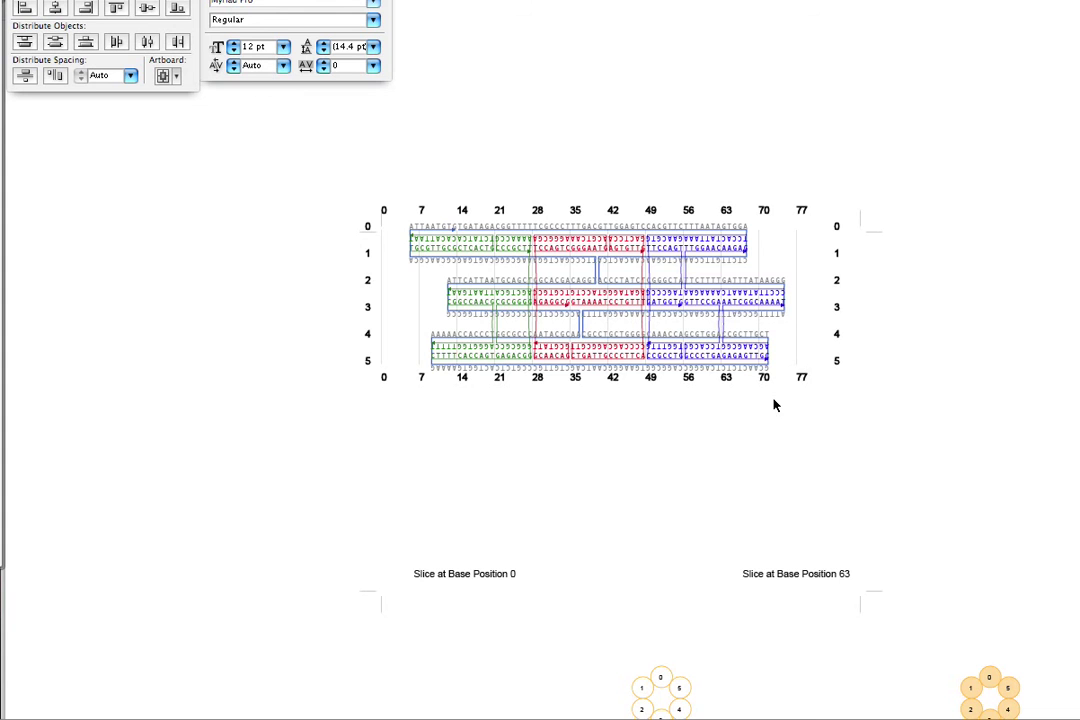
key("super+w")
left_click(833, 50)
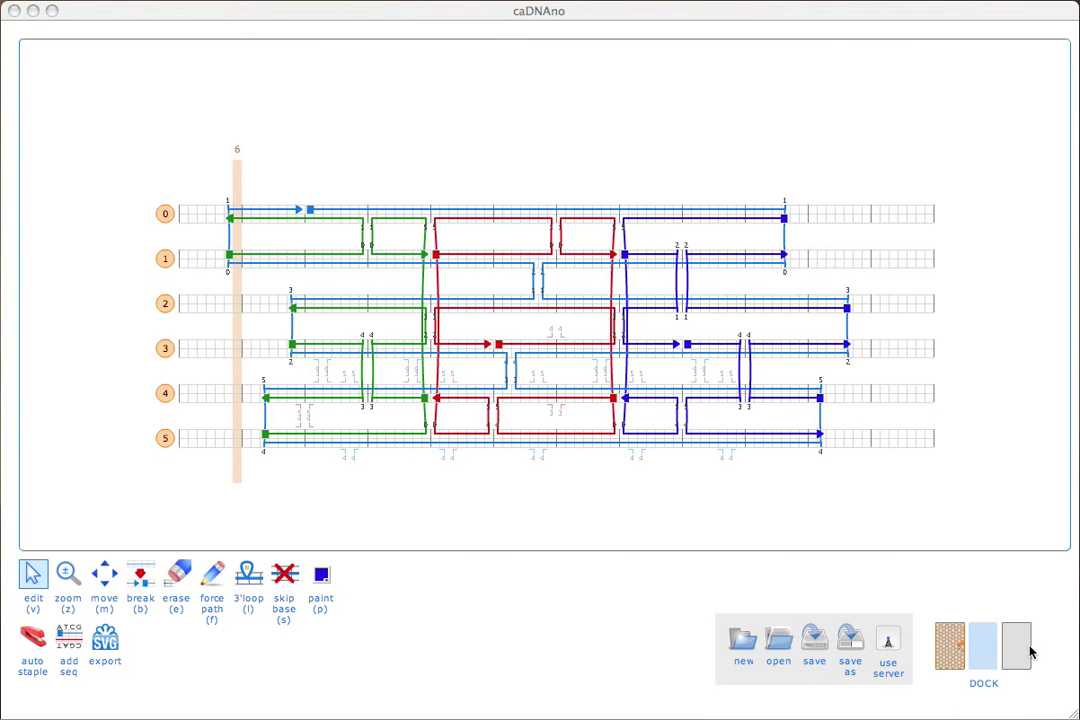
- Open the 3-D view, rotate the bundle side-on, and save it as a.x3d on the Desktop
left_click(868, 547)
left_click_drag(840, 393, 787, 440)
left_click_drag(828, 292, 790, 320)
left_click_drag(704, 545, 740, 436)
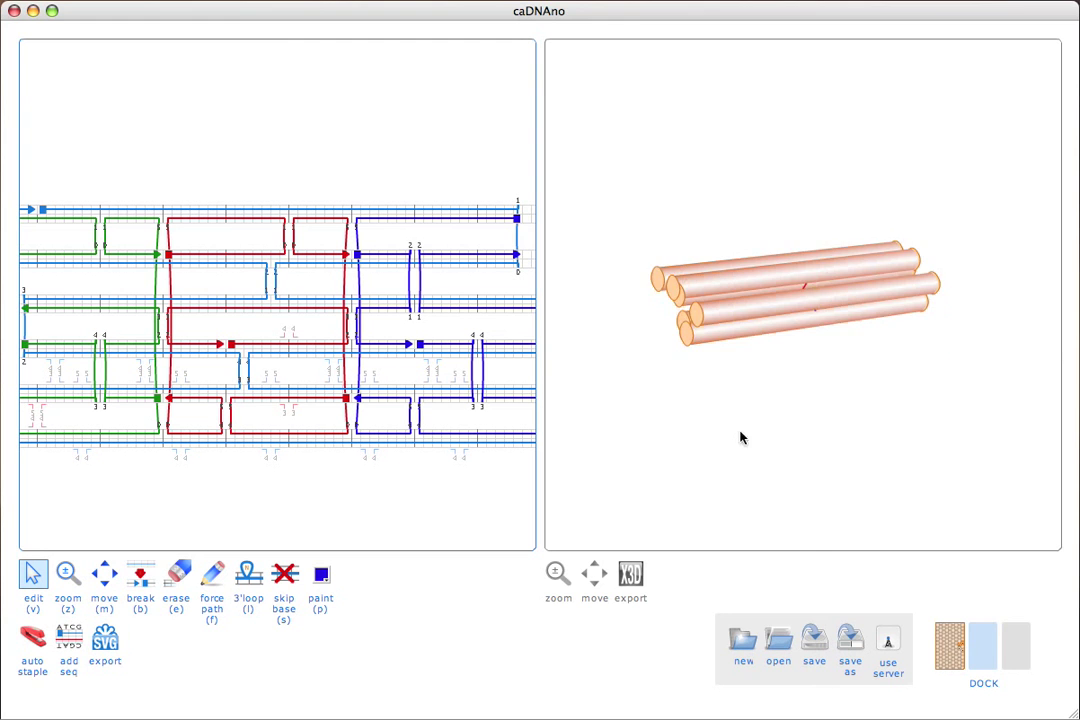
left_click(640, 575)
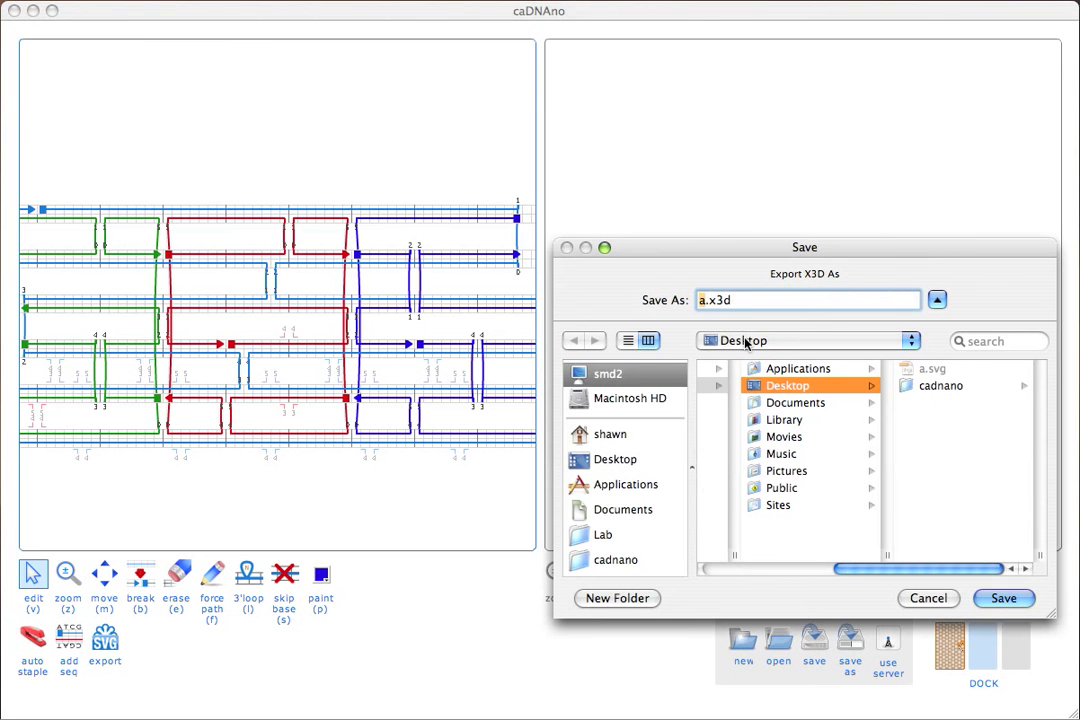
left_click(1018, 602)
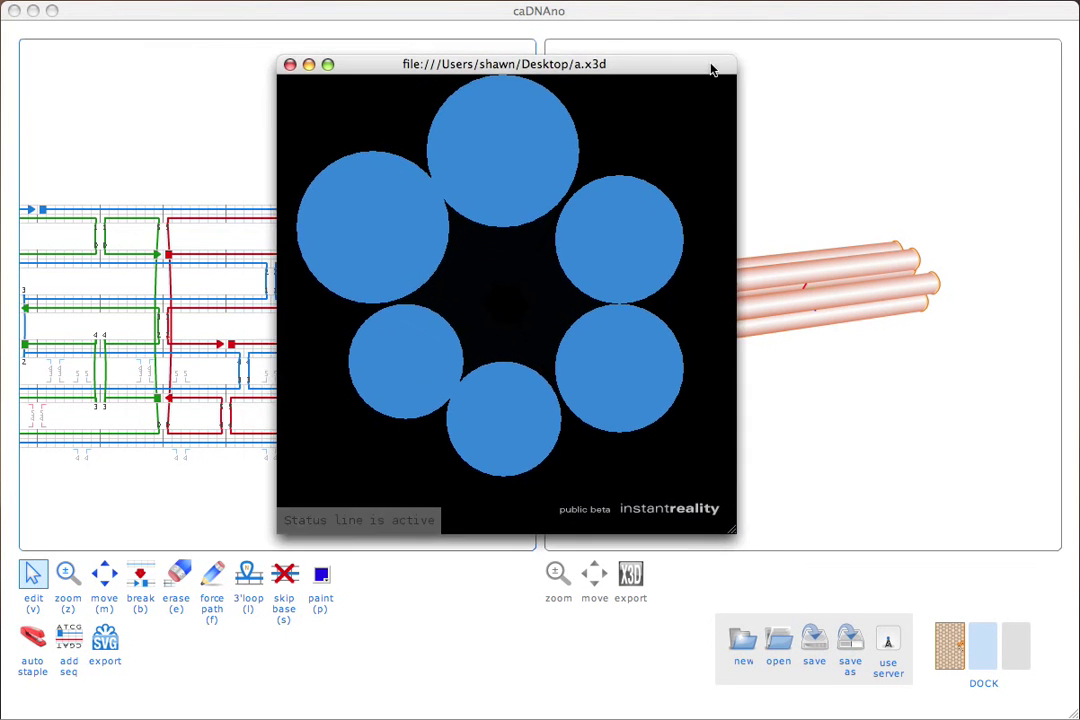
left_click_drag(750, 568, 882, 677)
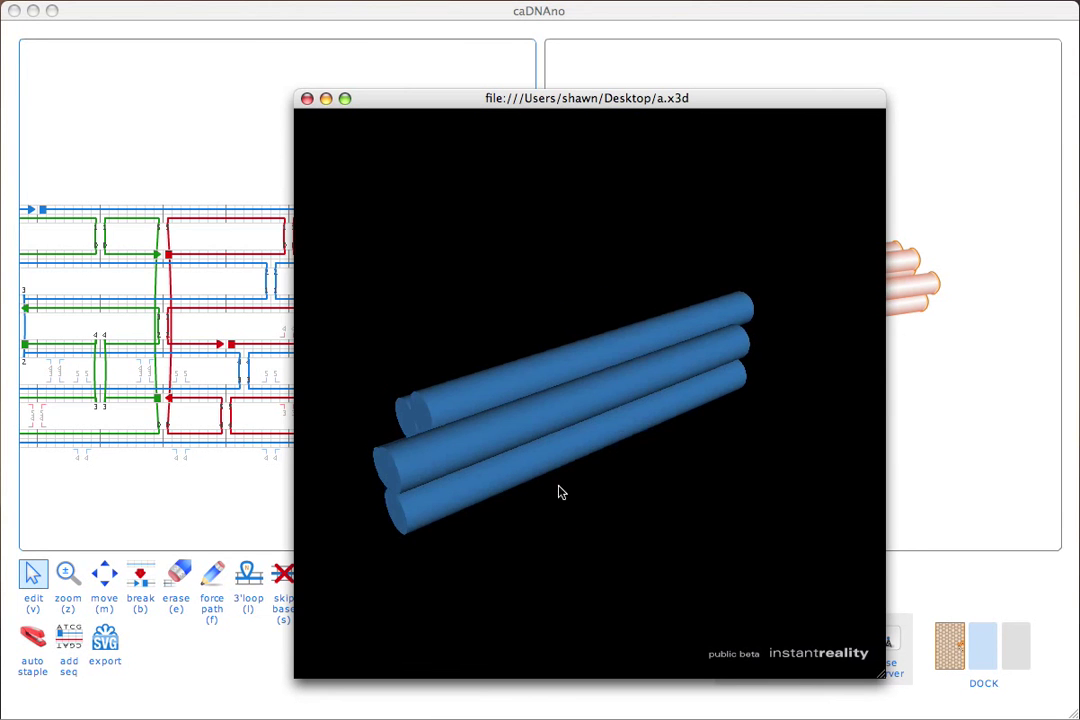
left_click(307, 99)
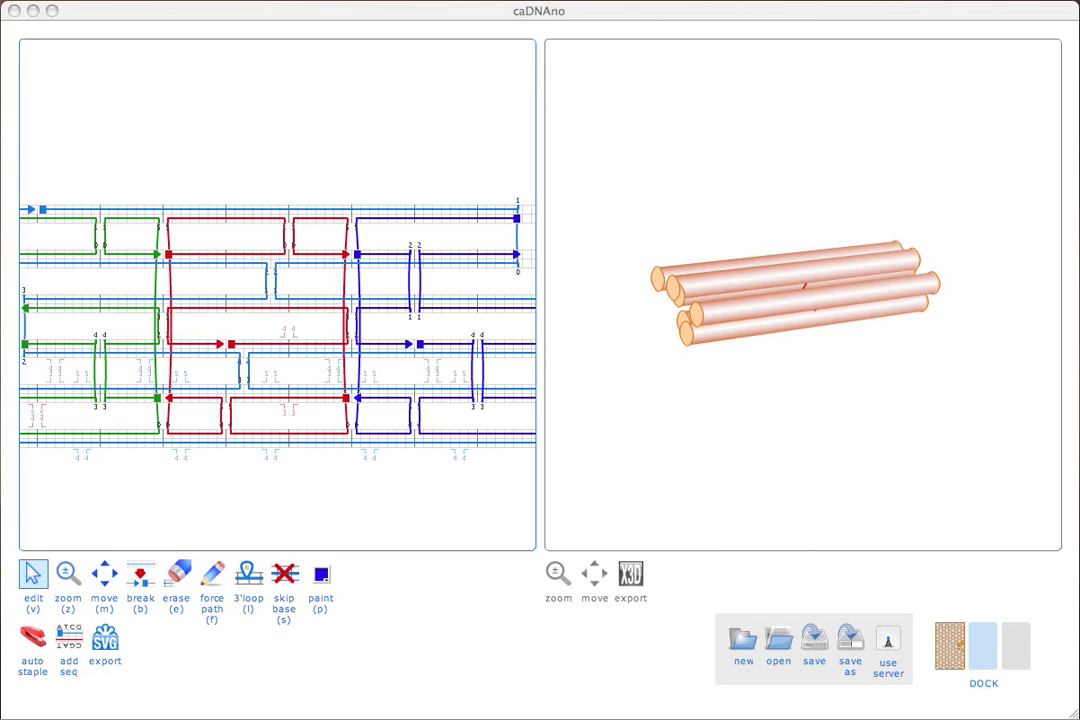
- Open the slice view showing the six-helix honeycomb cross-section
left_click(950, 645)
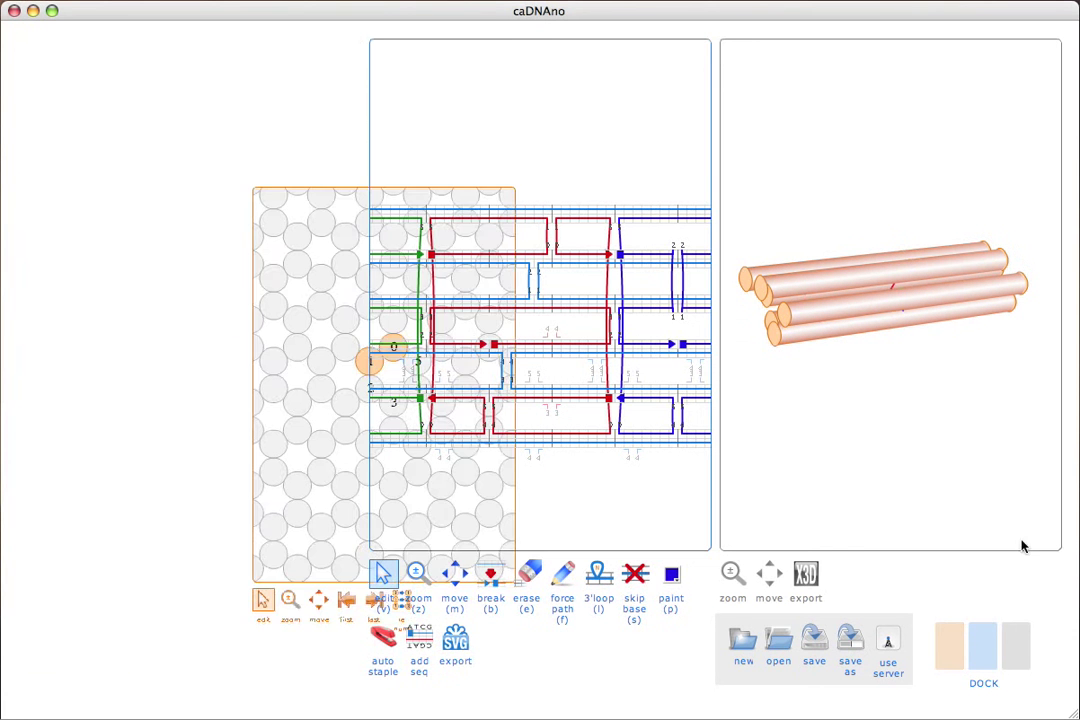